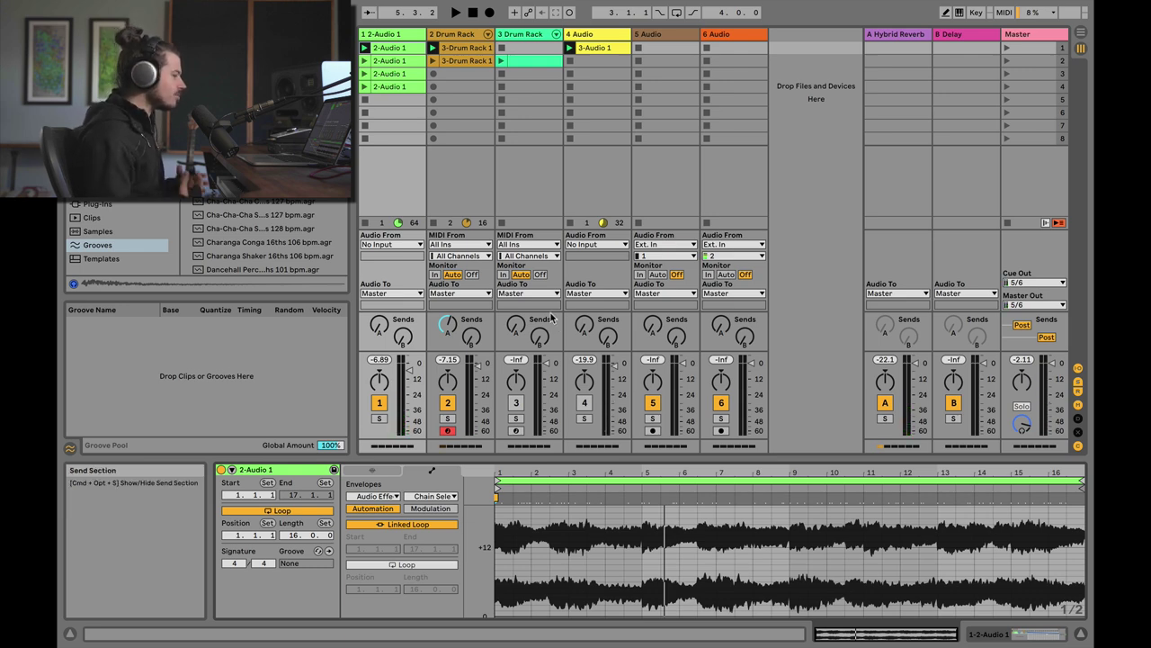
Open the first clip on the 2-Audio 1 track and display its envelope settings.
left_click(385, 36)
left_click(388, 48)
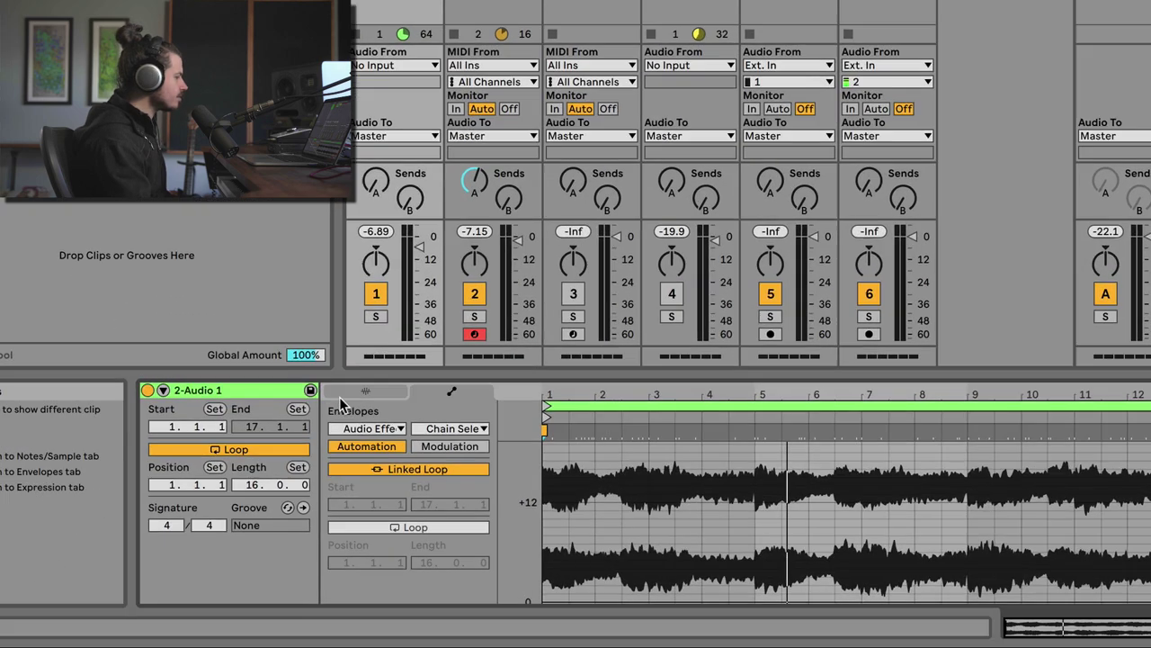
left_click(371, 470)
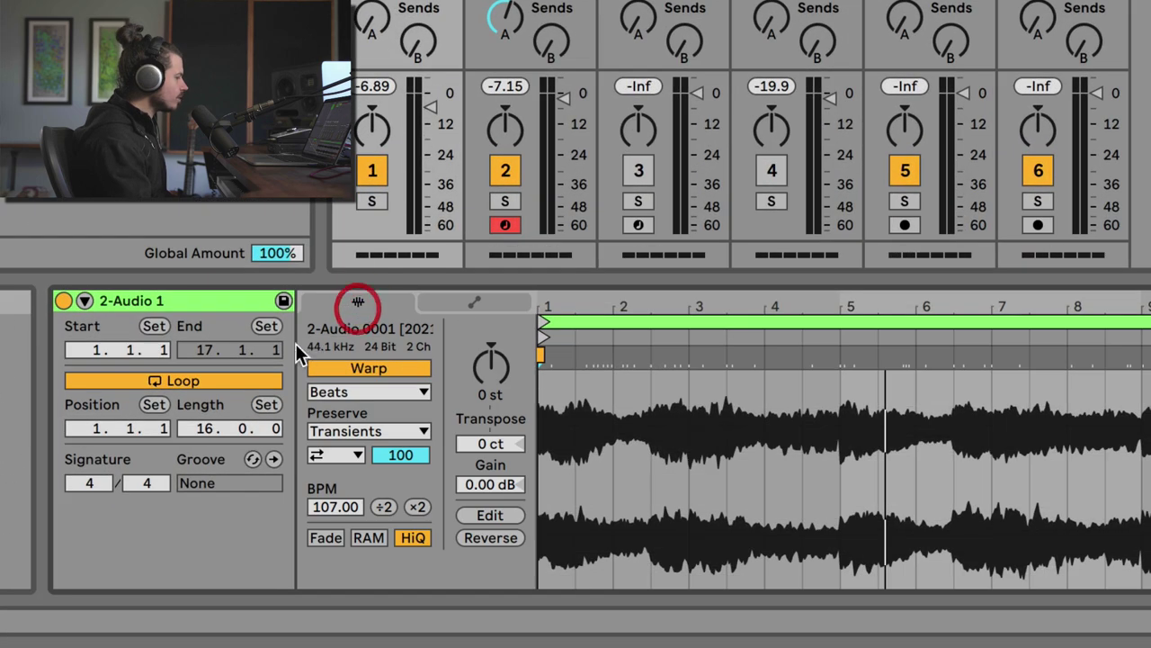
left_click(431, 470)
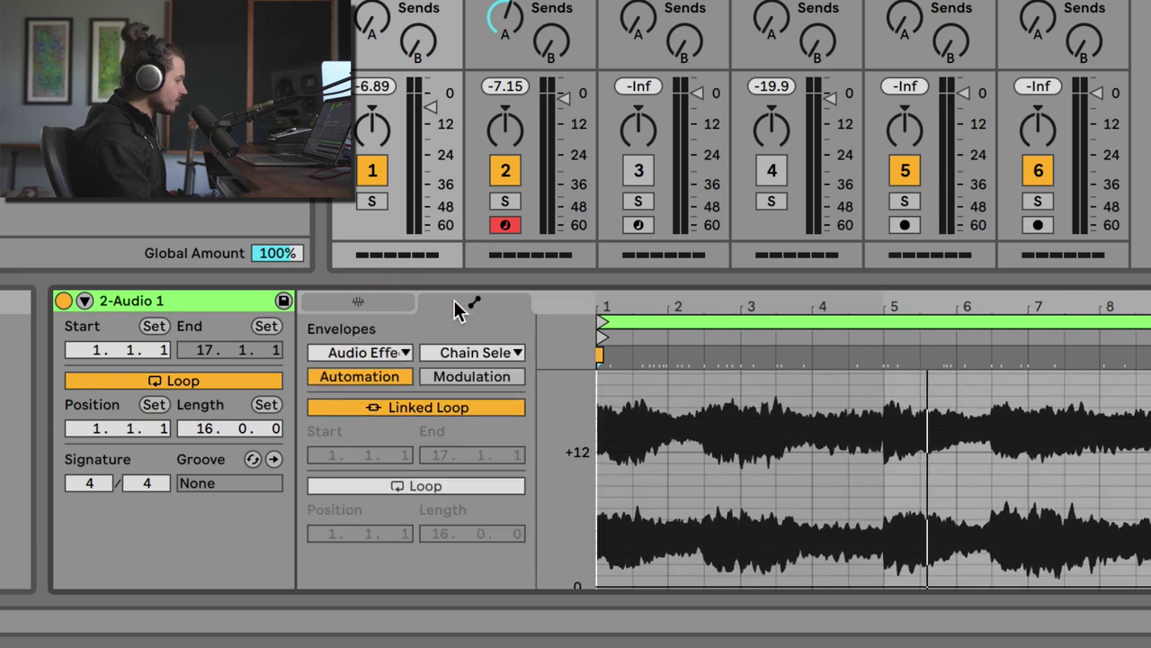
Set the clip envelope to show Clip as the device and Gain as the control.
left_click(382, 351)
left_click(383, 352)
left_click(376, 352)
left_click(378, 374)
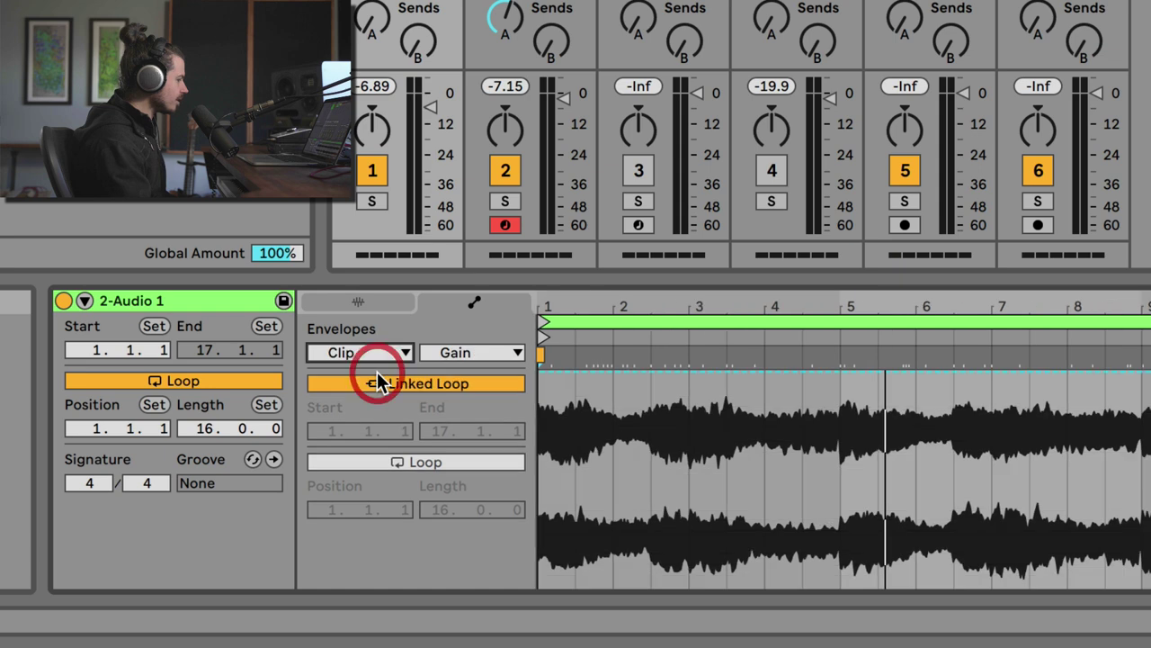
left_click(465, 352)
left_click(463, 351)
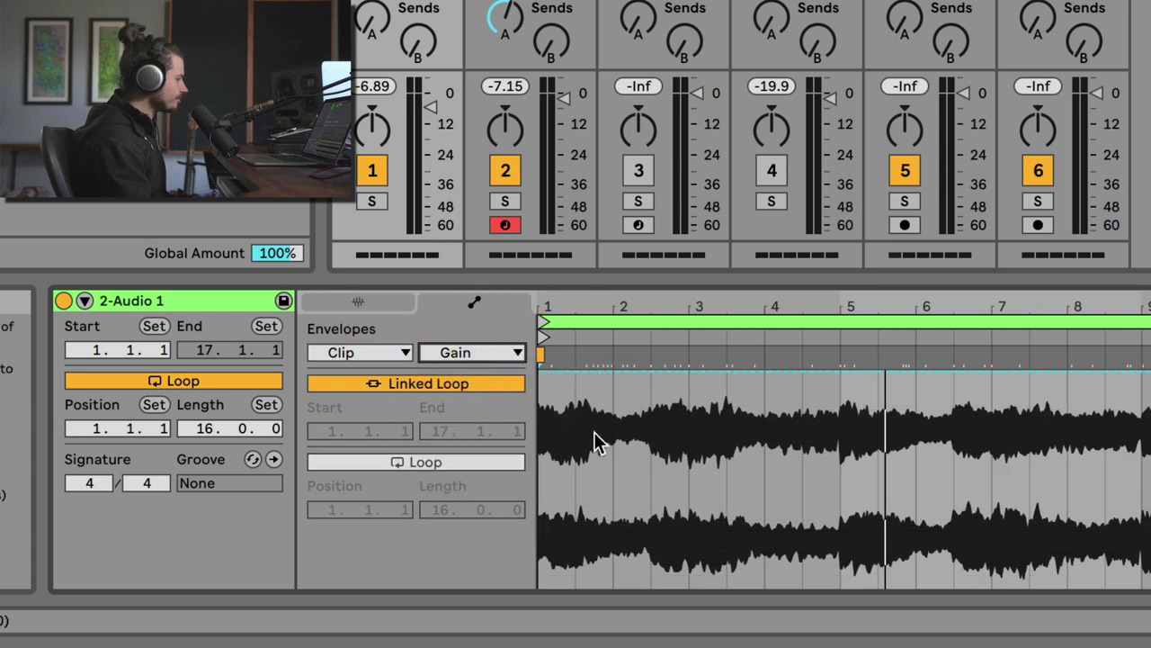
Draw six one-grid-cell cuts to silence in the clip's gain envelope across bars 1 and 2, and play the result.
left_click_drag(576, 307, 589, 369)
key("b")
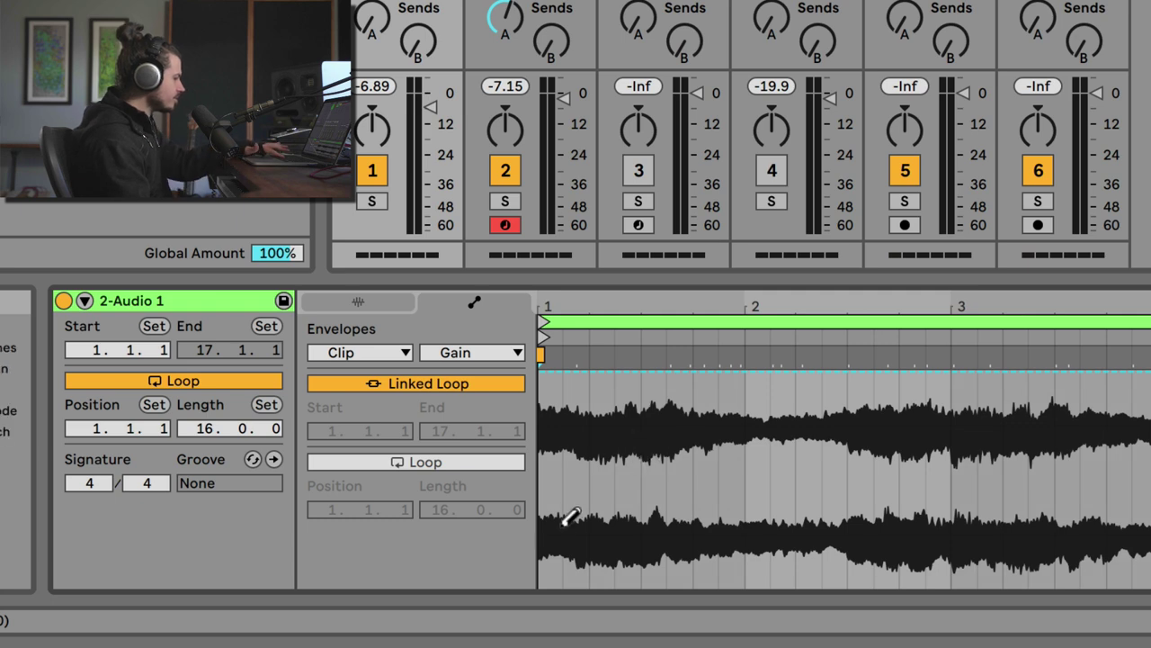
left_click(576, 585)
left_click(630, 580)
left_click(706, 578)
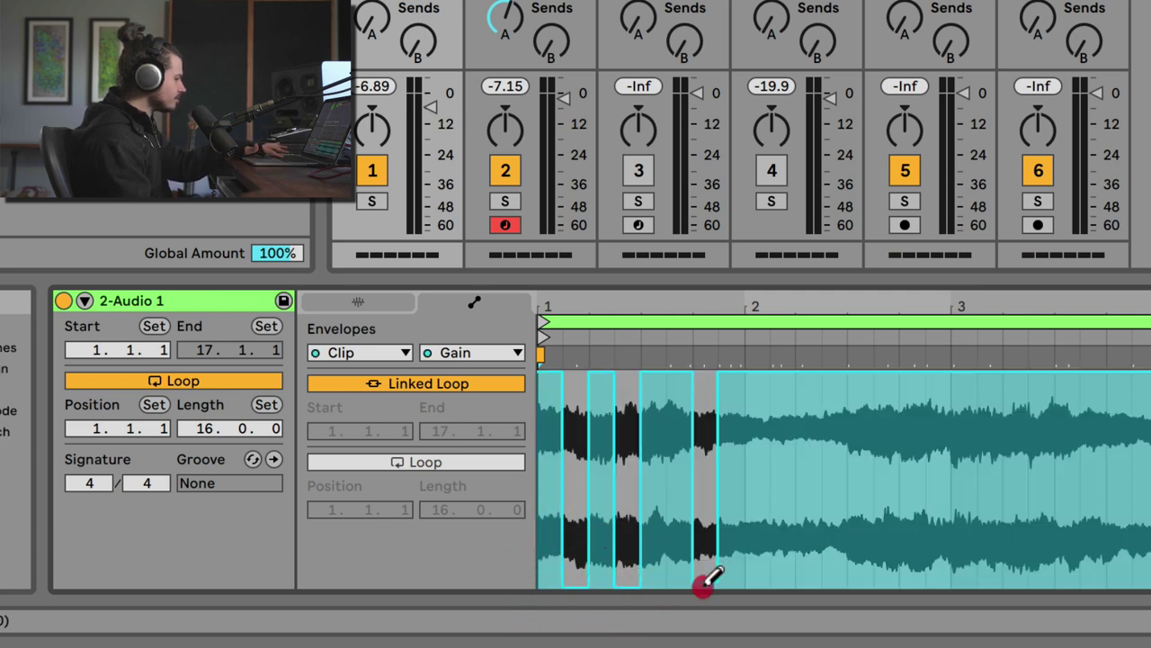
left_click(783, 577)
left_click(860, 577)
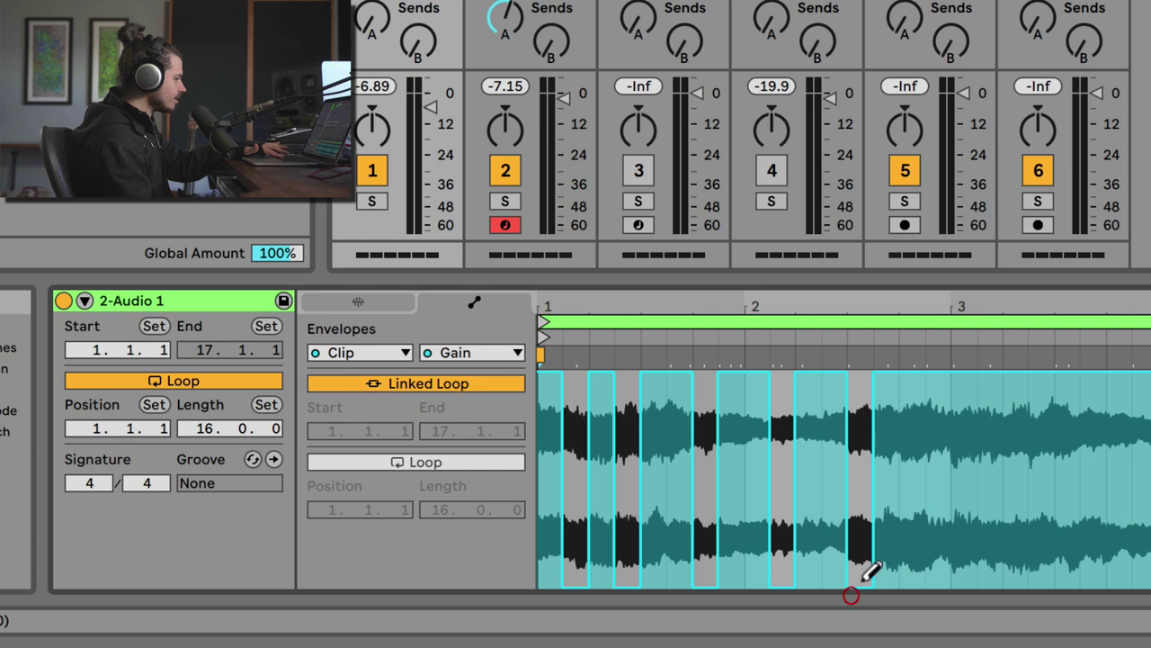
left_click(912, 581)
key("space")
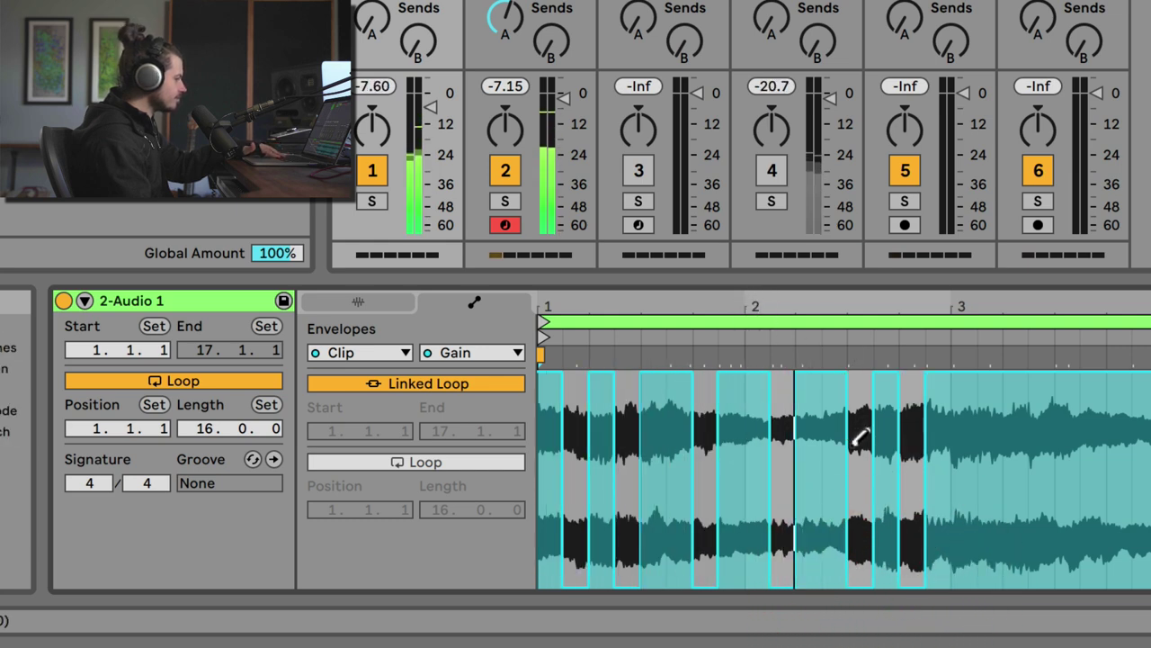
left_click(899, 349)
mouse_move(901, 345)
left_mouse_down()
mouse_move(535, 359)
mouse_move(544, 362)
left_mouse_up()
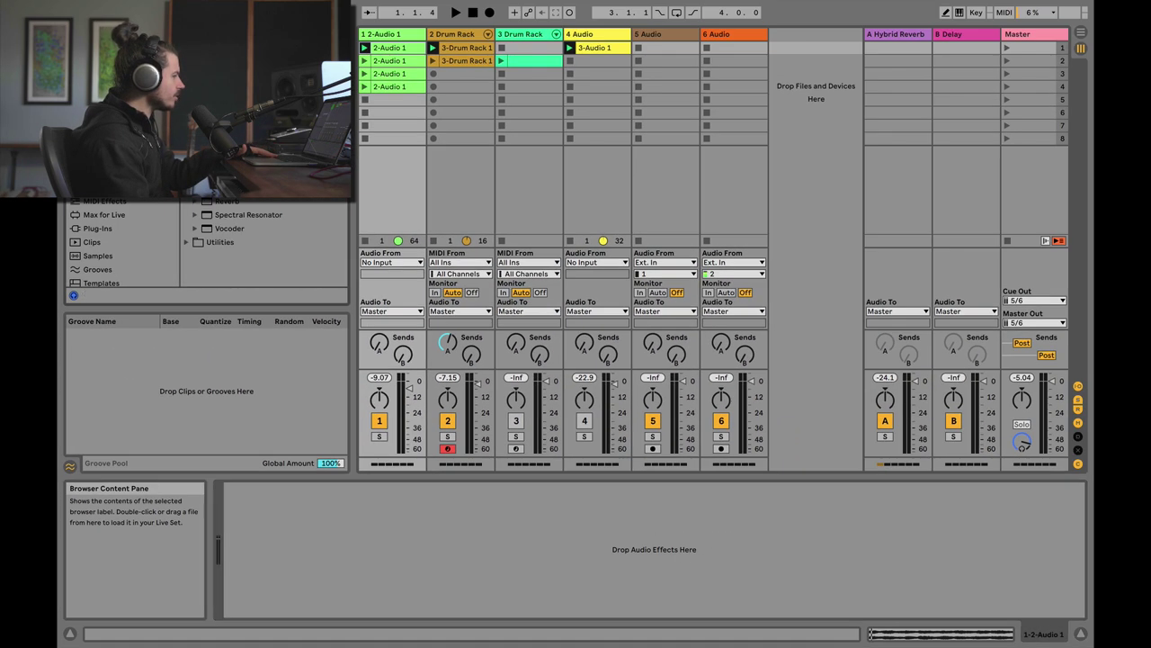
Add the Utility effect to the 2-Audio 1 track and reopen the first clip's envelopes.
left_click(213, 229)
left_click_drag(213, 228, 387, 61)
left_click(393, 35)
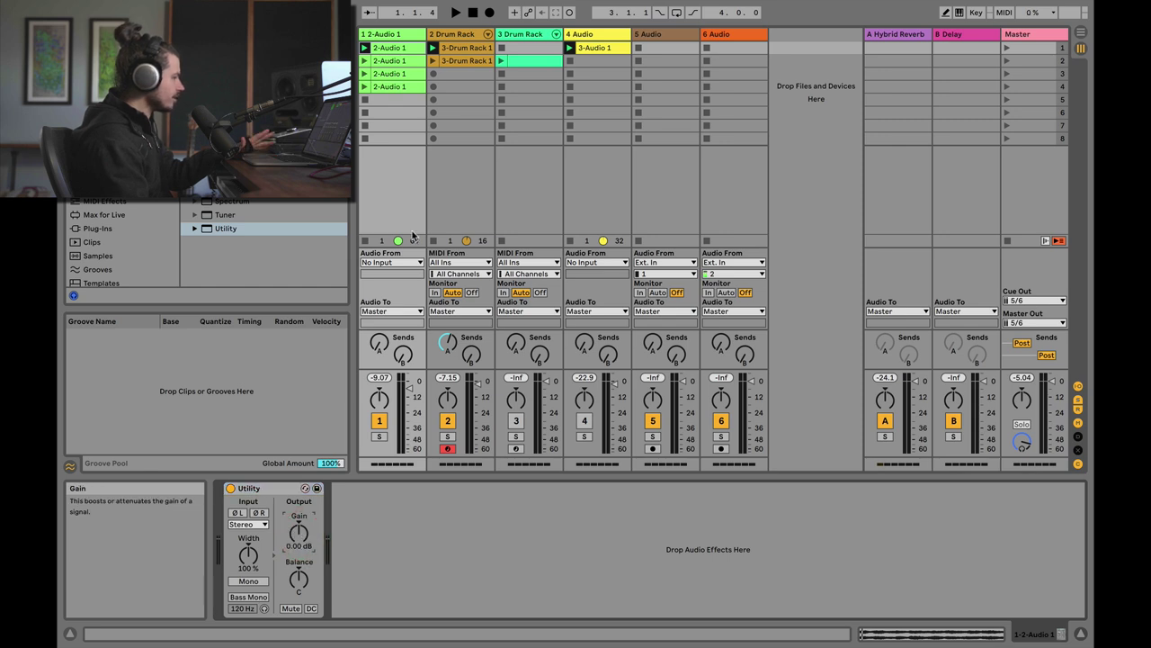
left_click(387, 47)
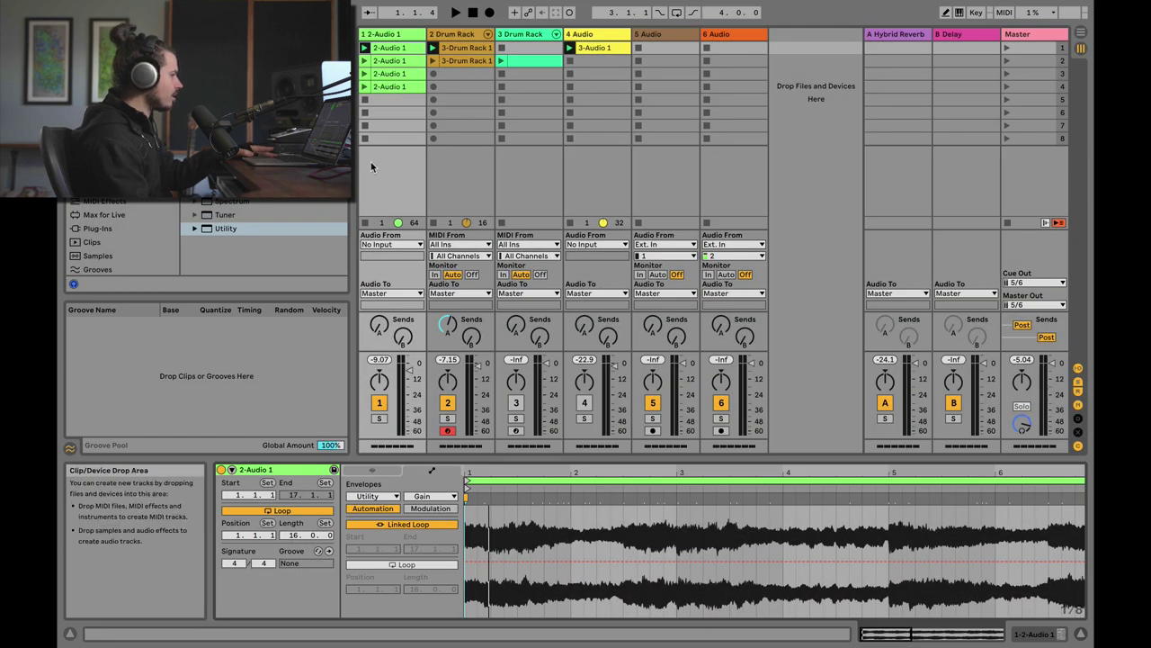
Select the Utility's Width parameter and show its Stereo Width envelope in the first clip.
left_click(389, 34)
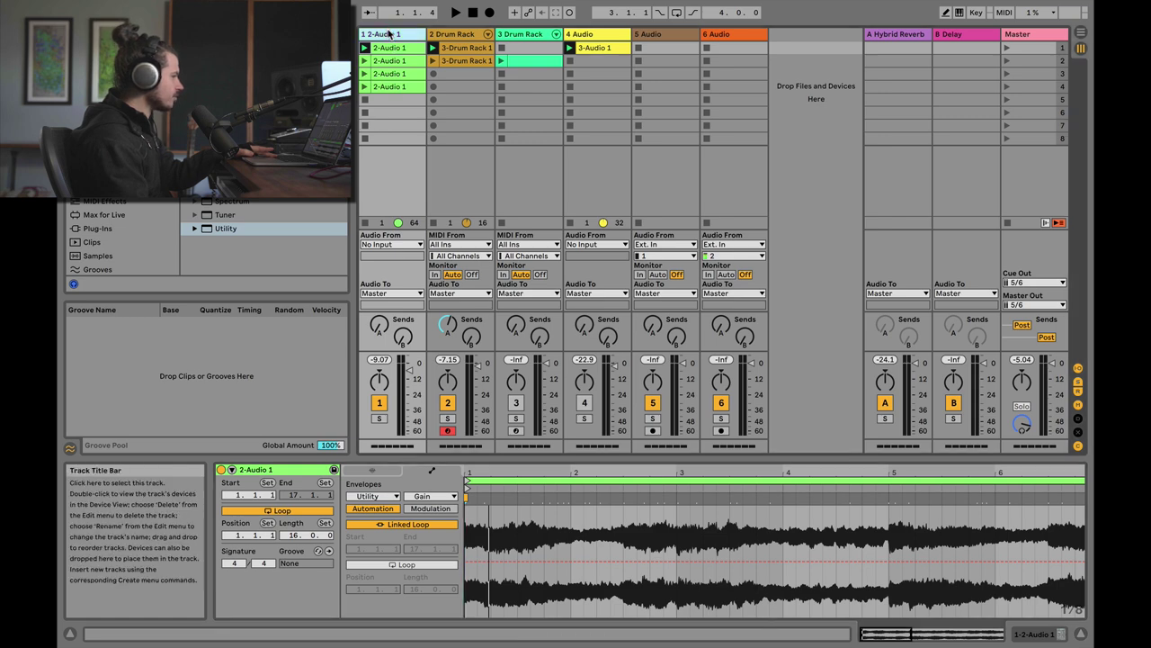
double_click(388, 33)
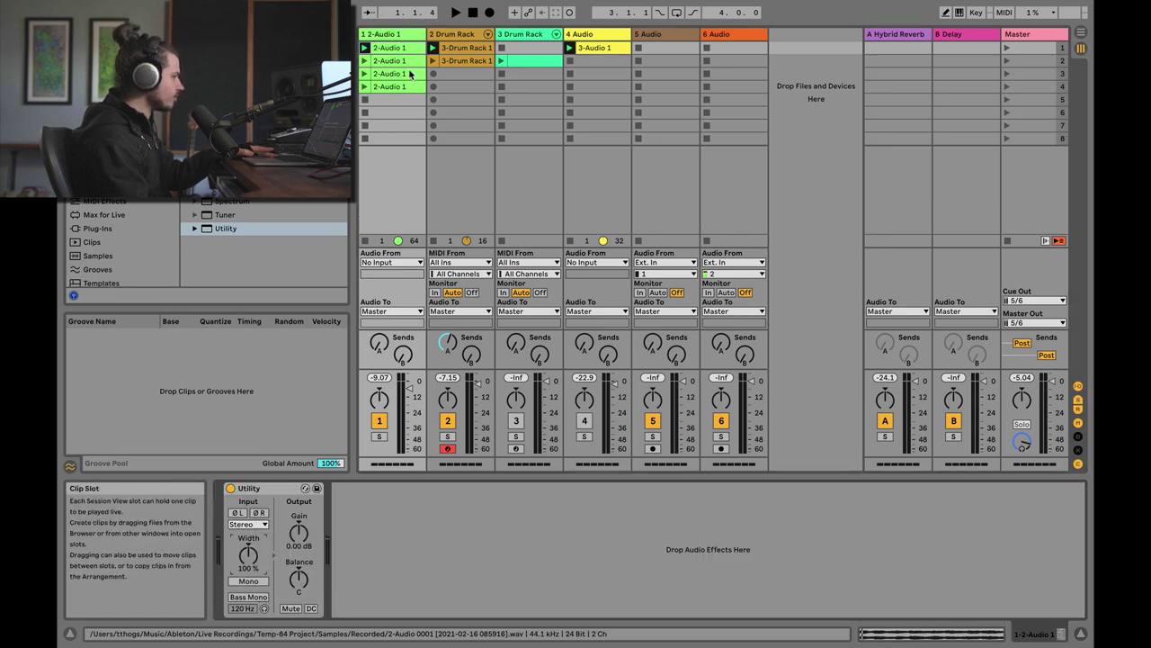
left_click(387, 48)
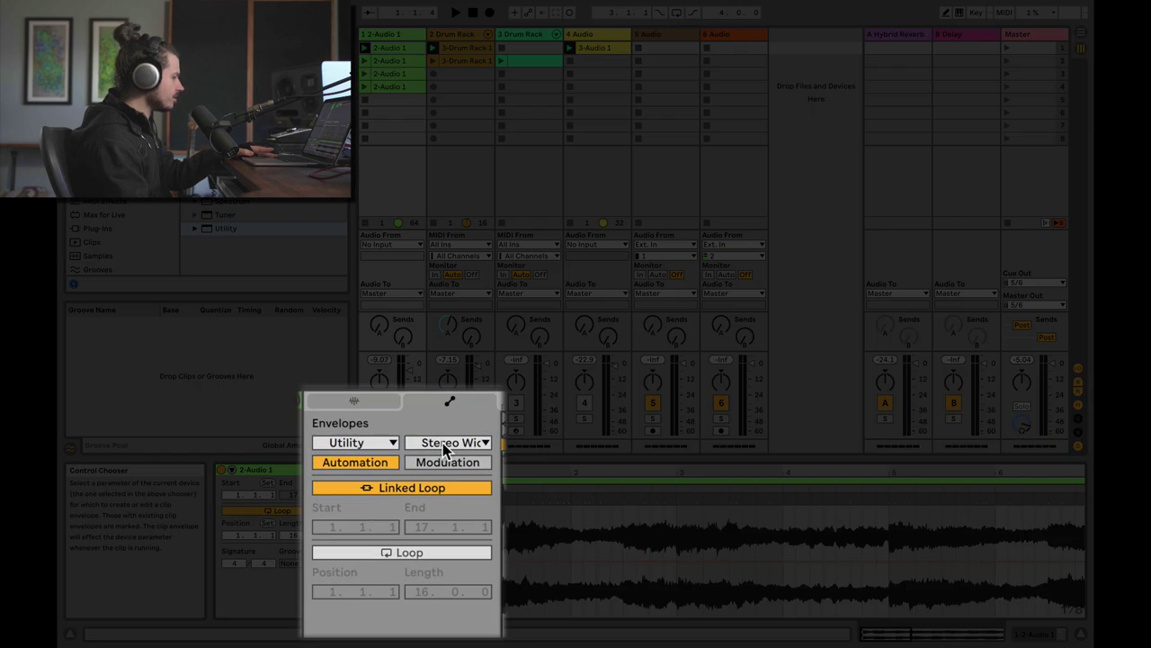
left_click(383, 442)
left_click(414, 496)
left_click(414, 494)
left_click(410, 458)
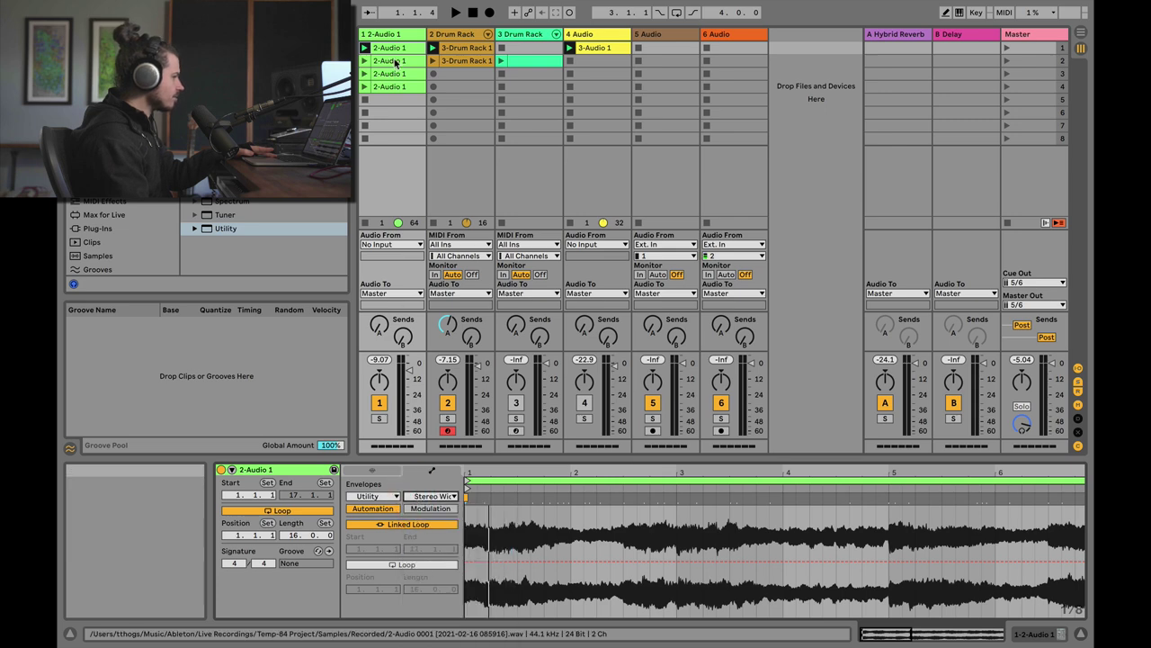
Select the Utility's Gain parameter and show its automation envelope in the first clip.
double_click(379, 36)
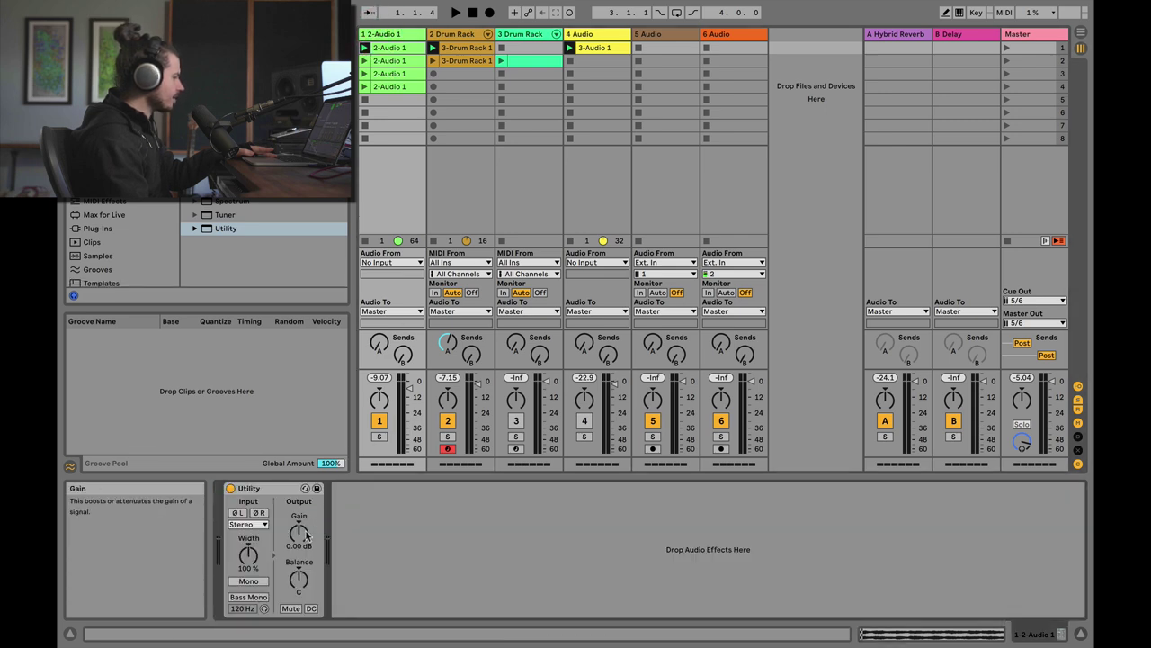
double_click(399, 50)
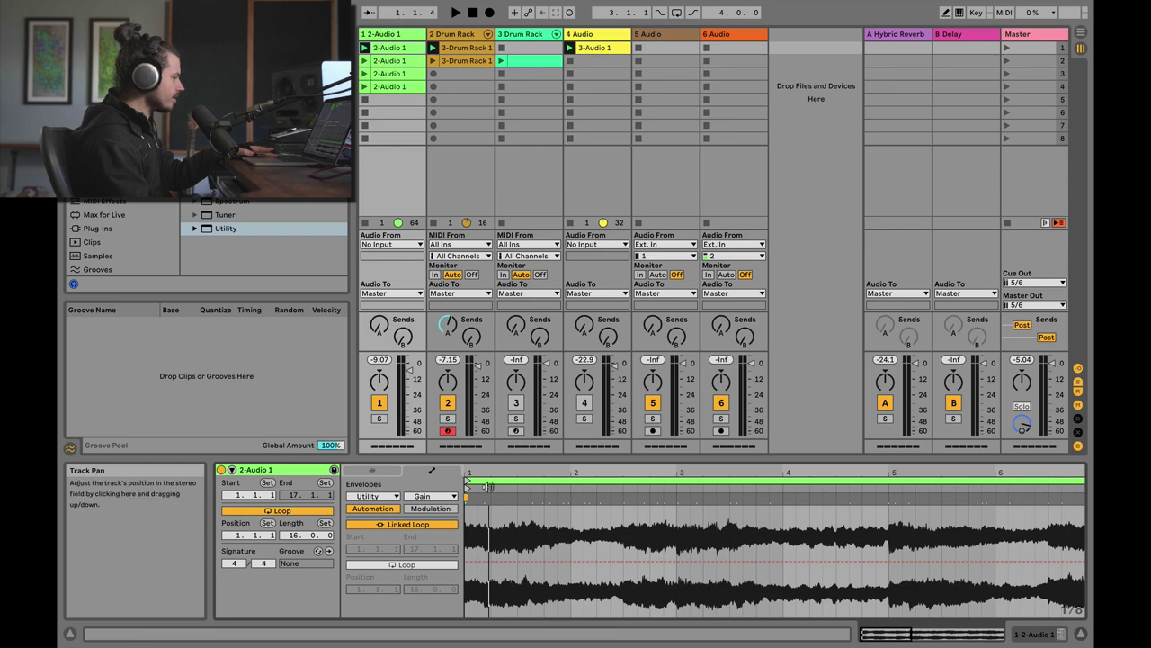
left_click_drag(488, 466, 490, 514)
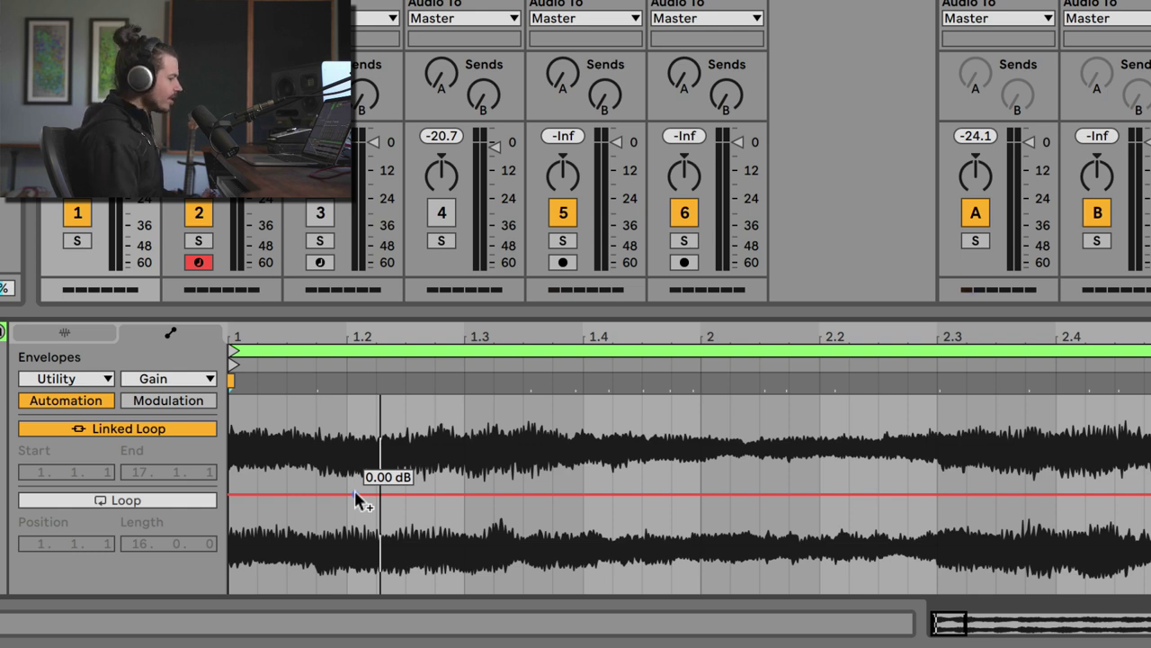
mouse_move(256, 333)
left_mouse_down()
mouse_move(276, 352)
mouse_move(273, 342)
left_mouse_up()
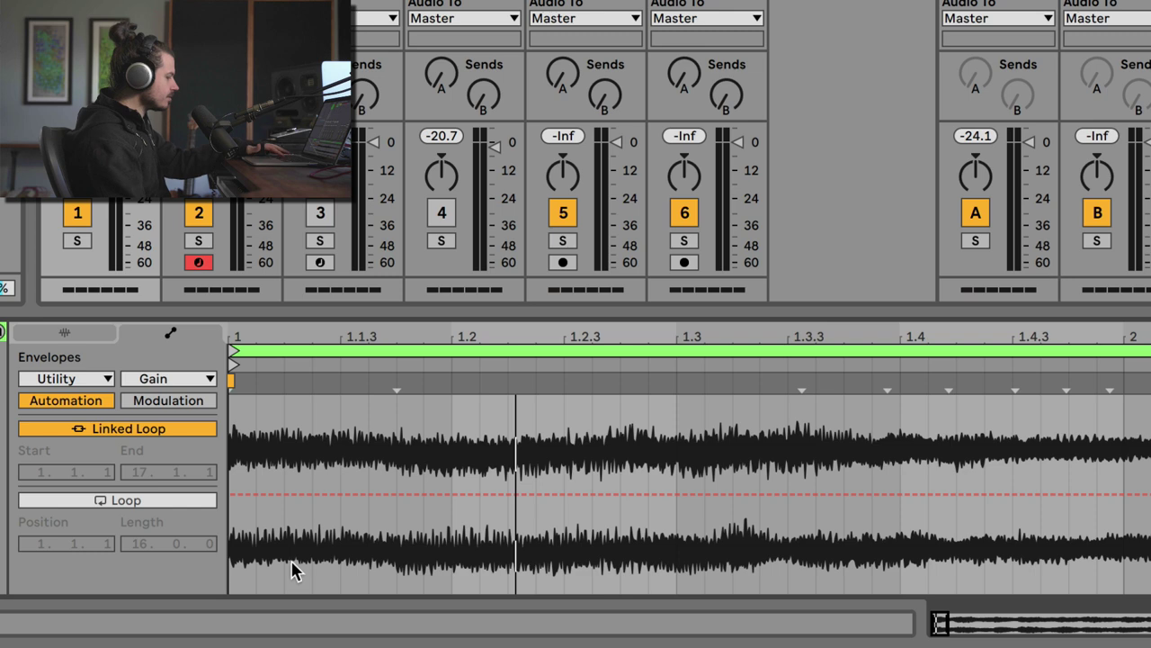
Draw seven rhythmic sixteenth-note cuts to -inf dB in the Utility Gain envelope across bar 1, and play the clip.
left_click_drag(276, 577, 267, 621)
left_click_drag(345, 578, 343, 617)
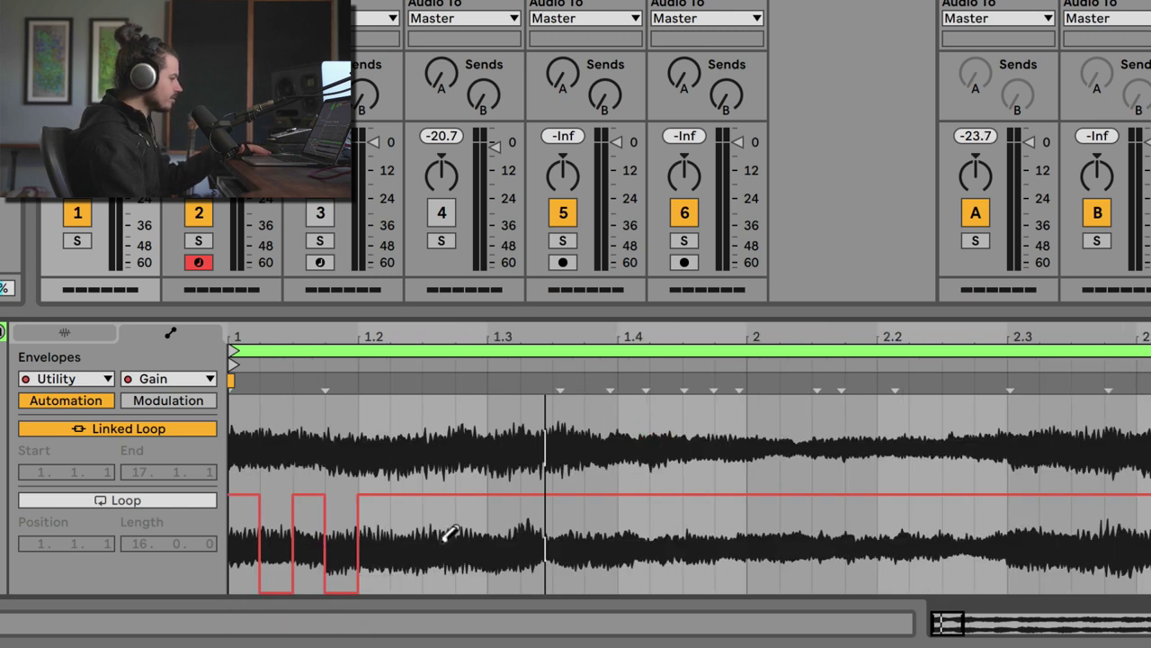
left_click_drag(450, 533, 448, 617)
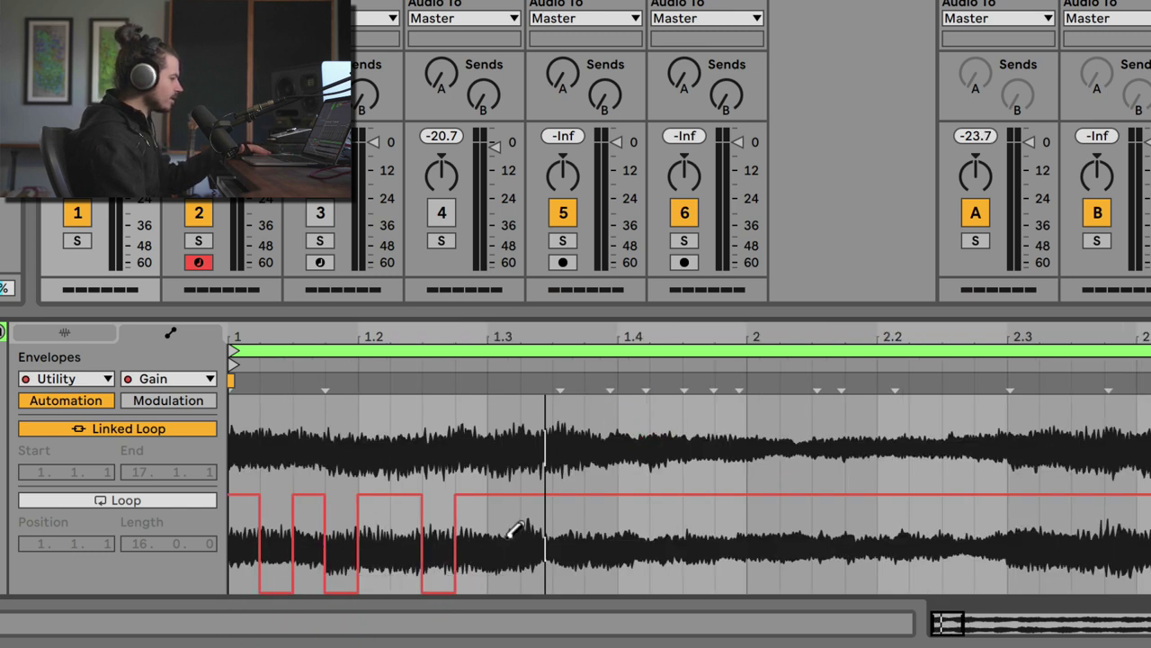
left_click_drag(505, 533, 504, 606)
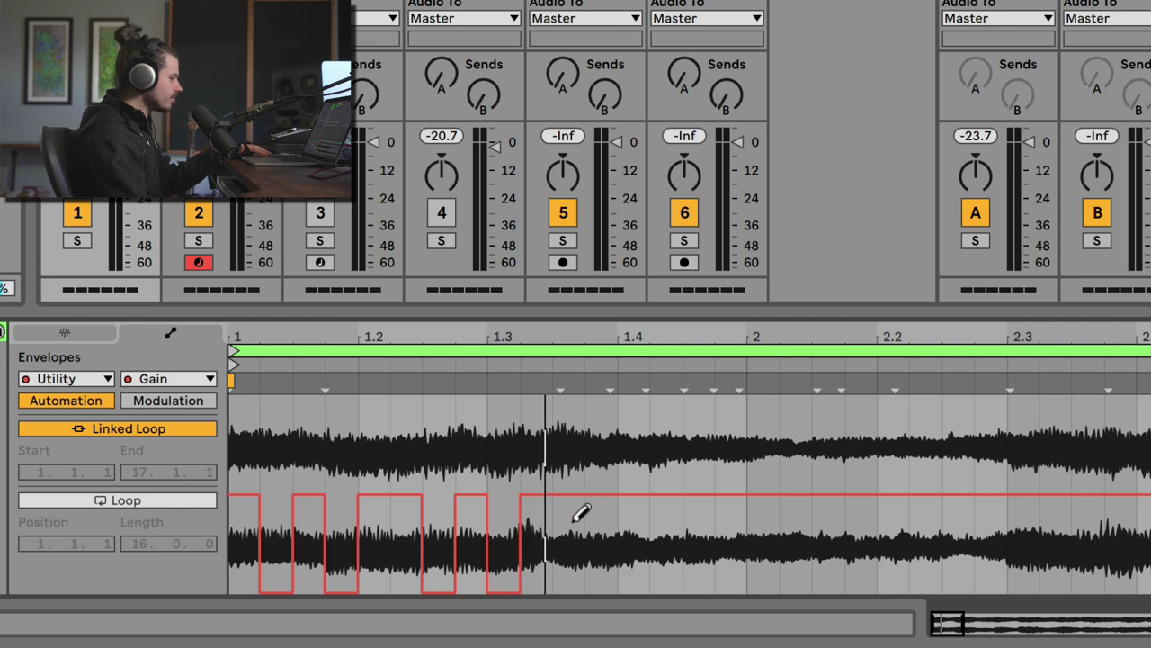
left_click_drag(581, 517, 585, 589)
left_click_drag(664, 521, 666, 611)
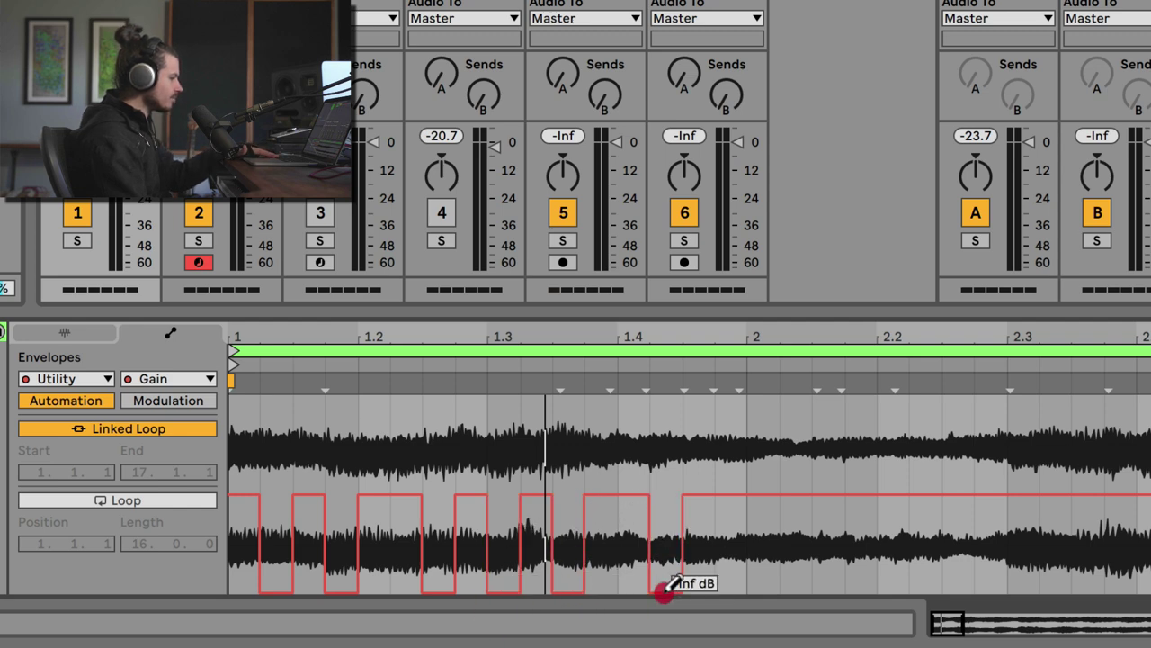
left_click_drag(738, 537, 736, 597)
key("space")
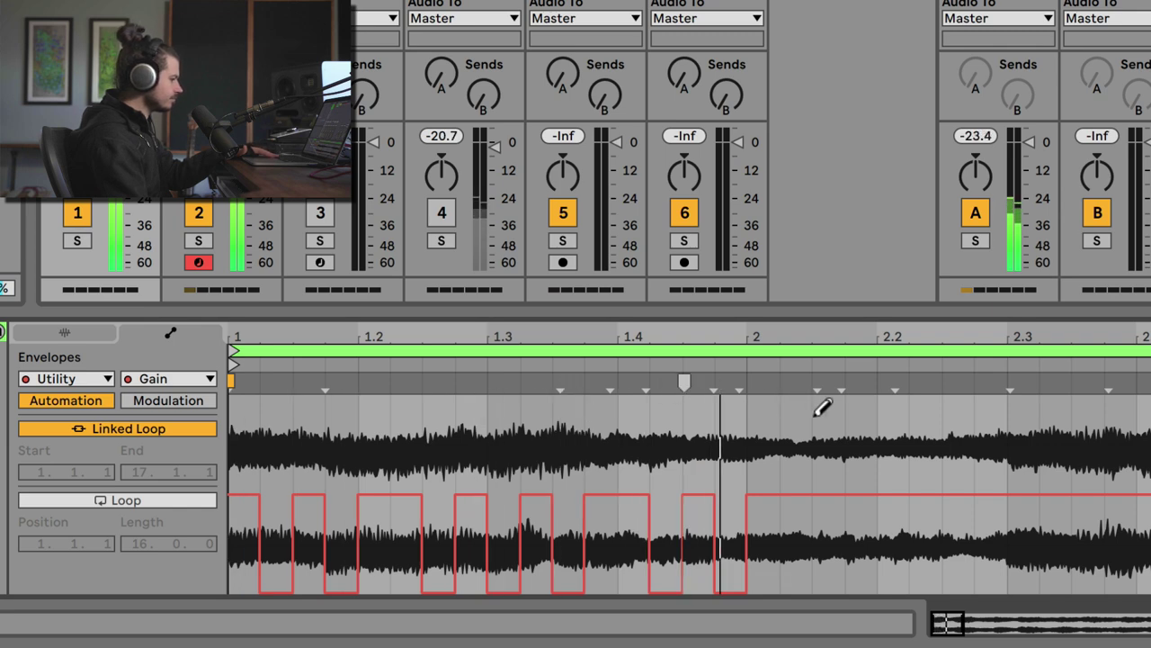
Duplicate bar 1 of the Utility Gain automation three times to fill bars 2 to 4.
left_click_drag(537, 311, 485, 259)
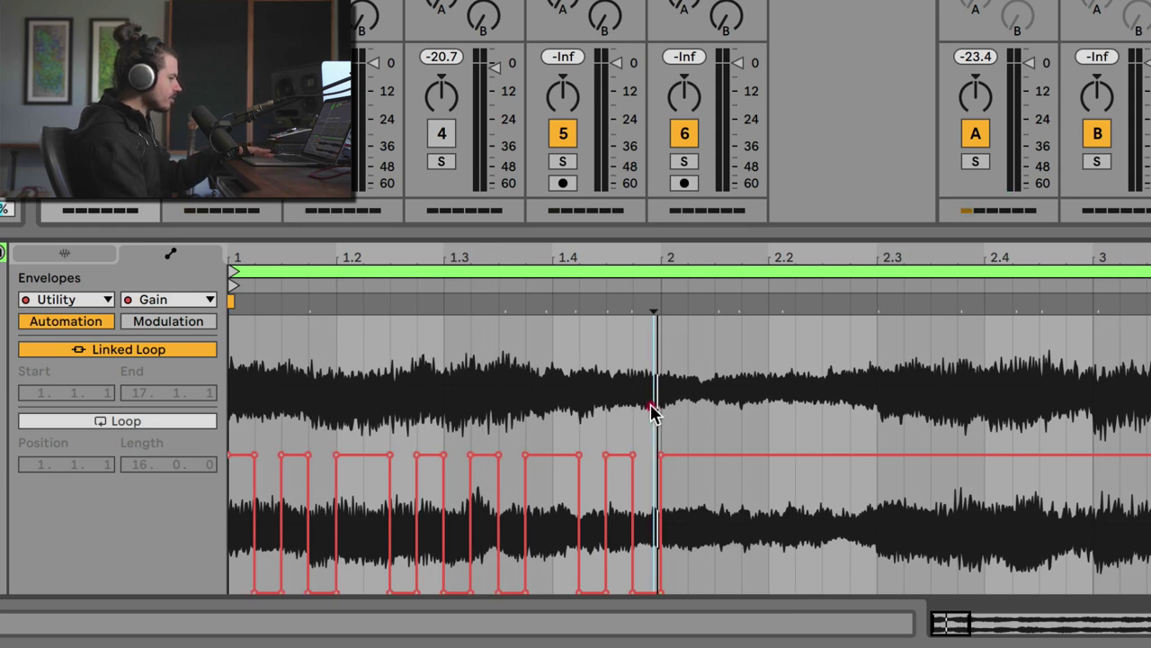
left_click_drag(656, 404, 608, 404)
left_click(88, 255)
left_click(152, 255)
left_click(550, 379)
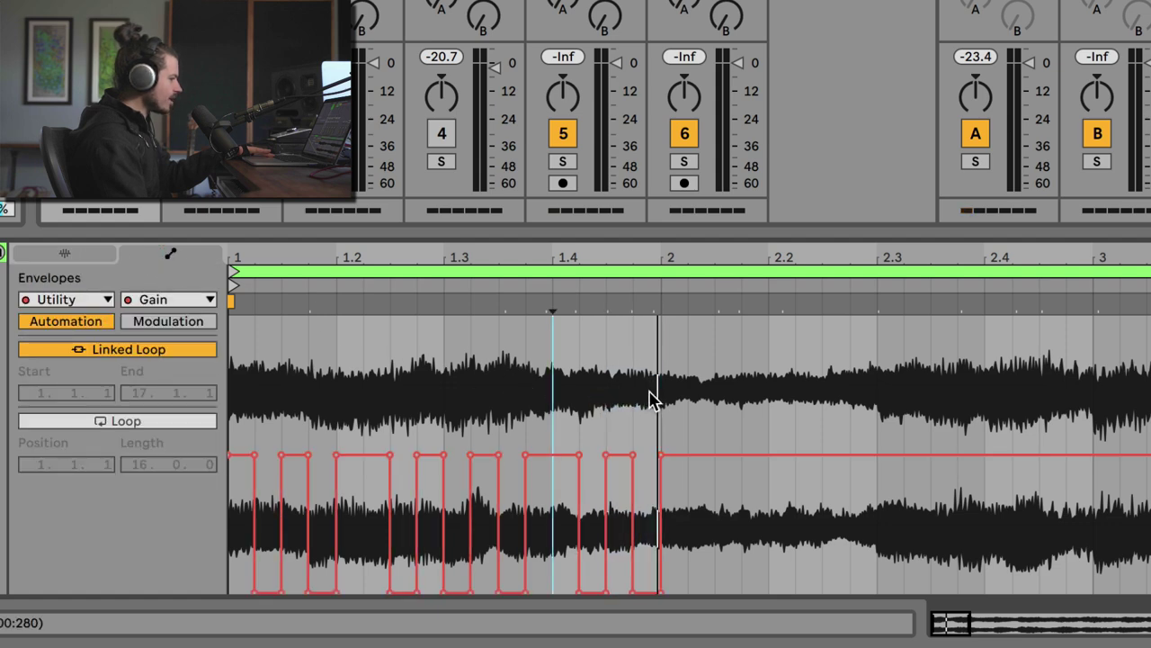
left_click_drag(231, 409, 660, 414)
key("ctrl+d")
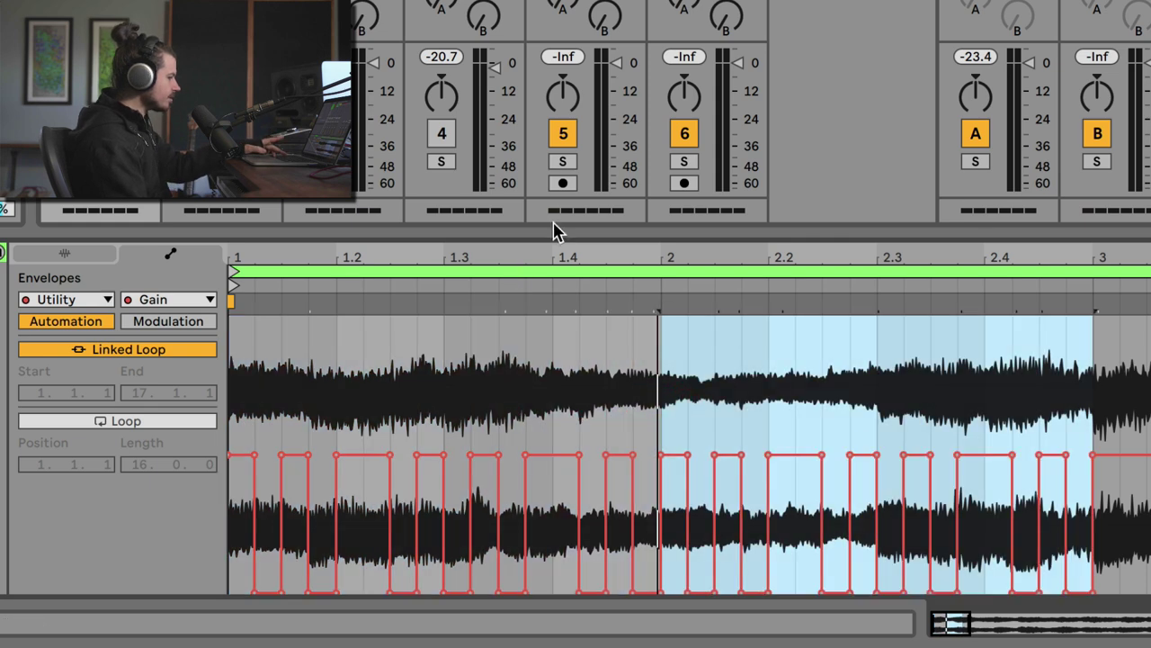
left_click_drag(554, 258, 394, 257)
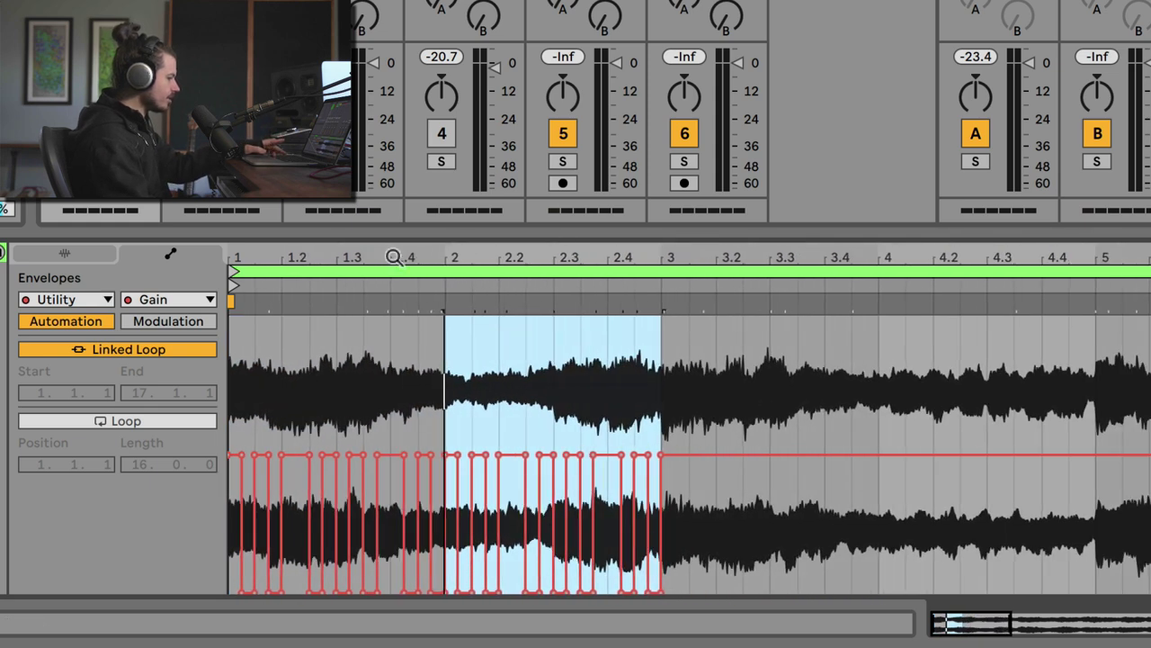
key("ctrl+d")
key("ctrl+d")
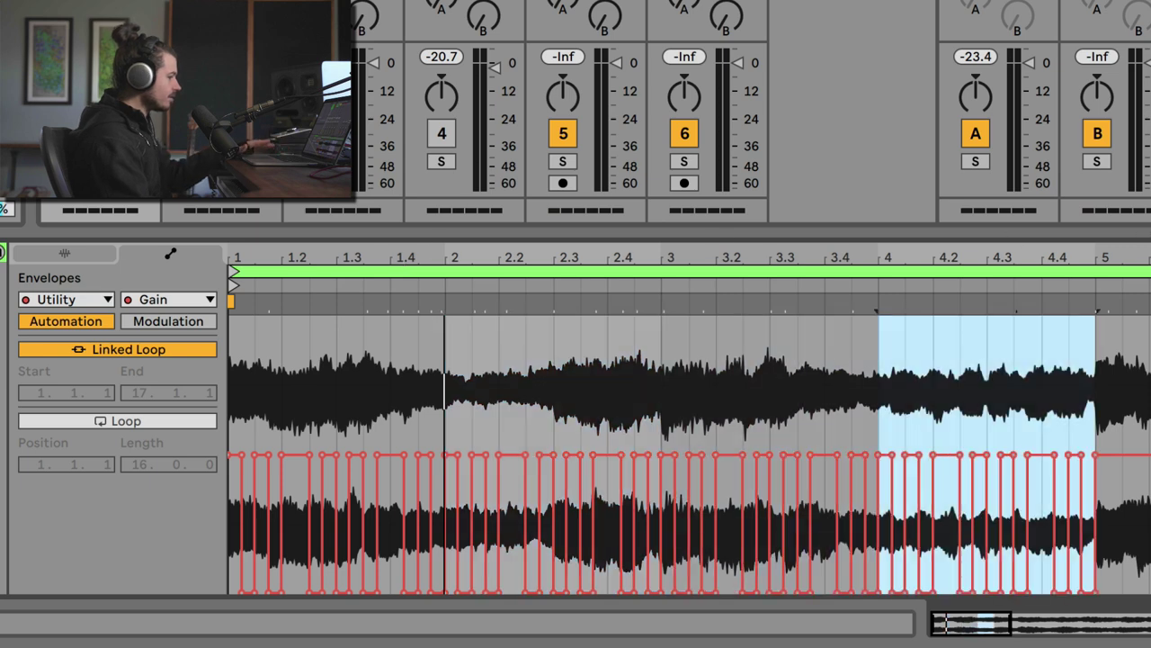
Shorten the first clip's loop to four bars and compare its playback with the second clip on the track.
left_click_drag(1150, 273, 1101, 276)
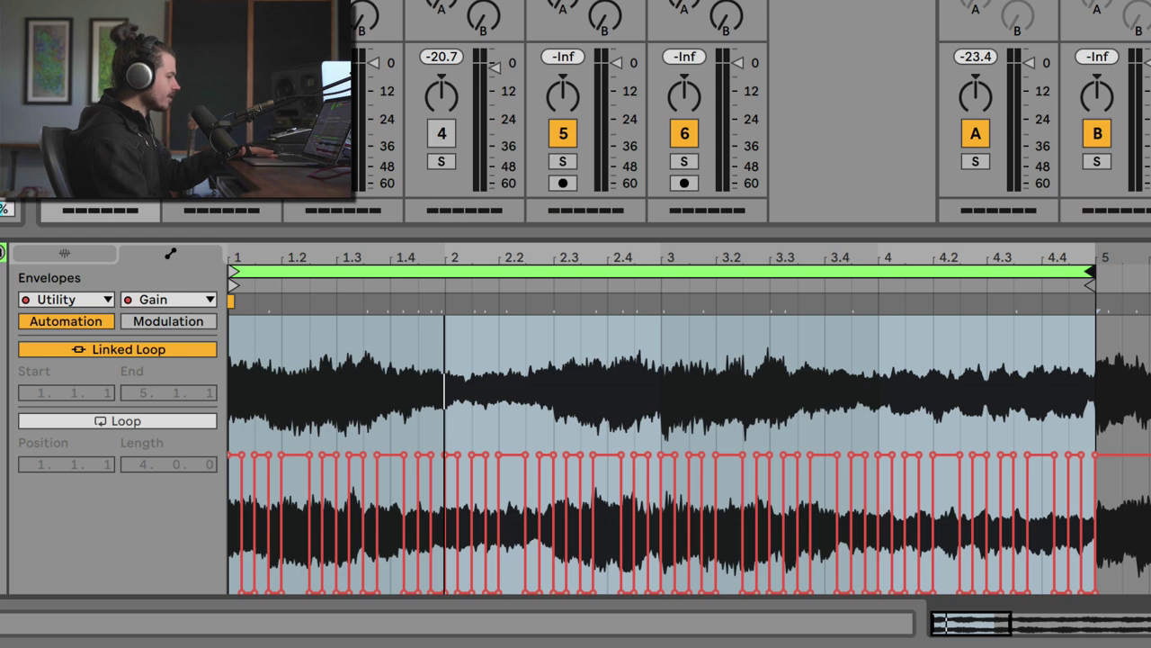
key("space")
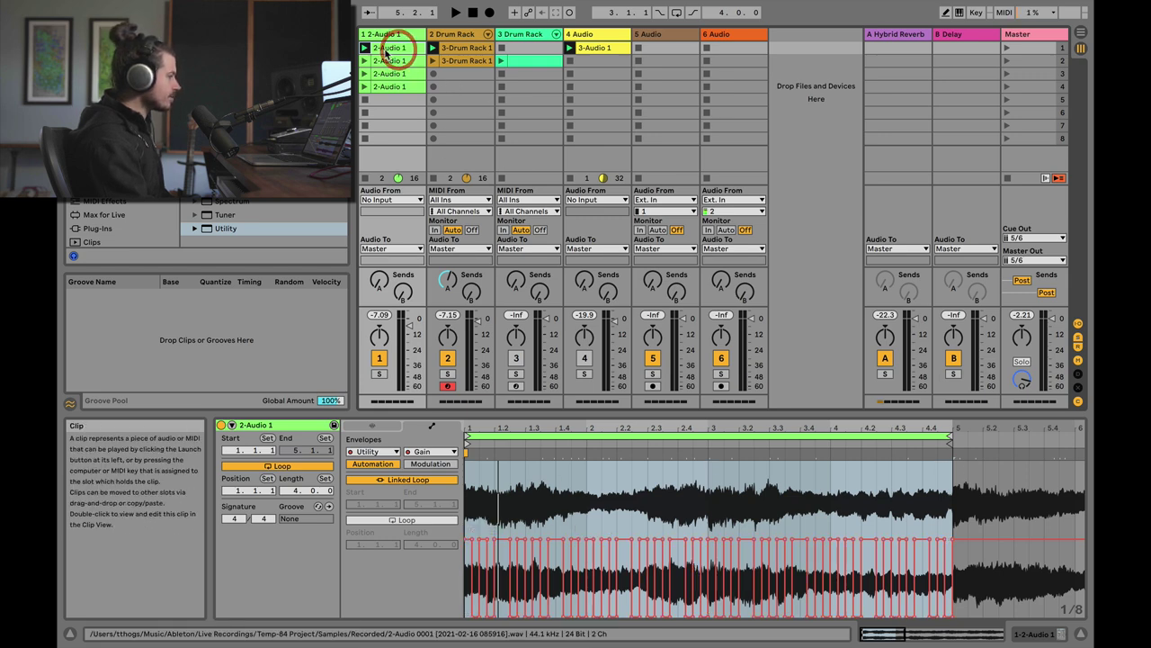
left_click(365, 60)
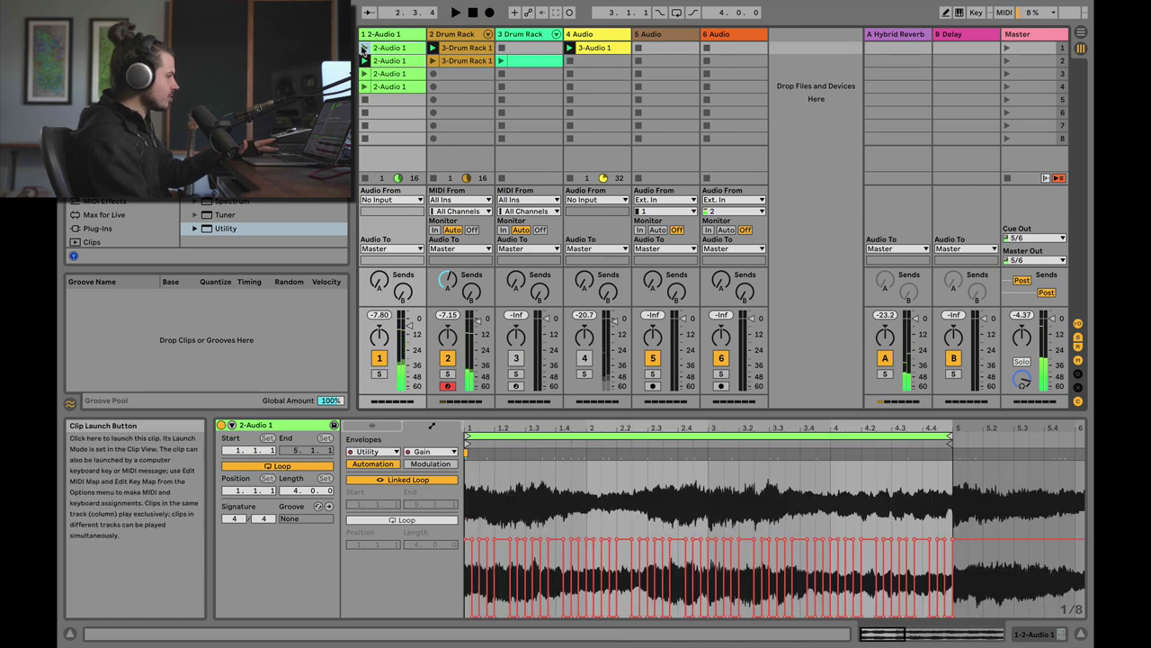
left_click(364, 48)
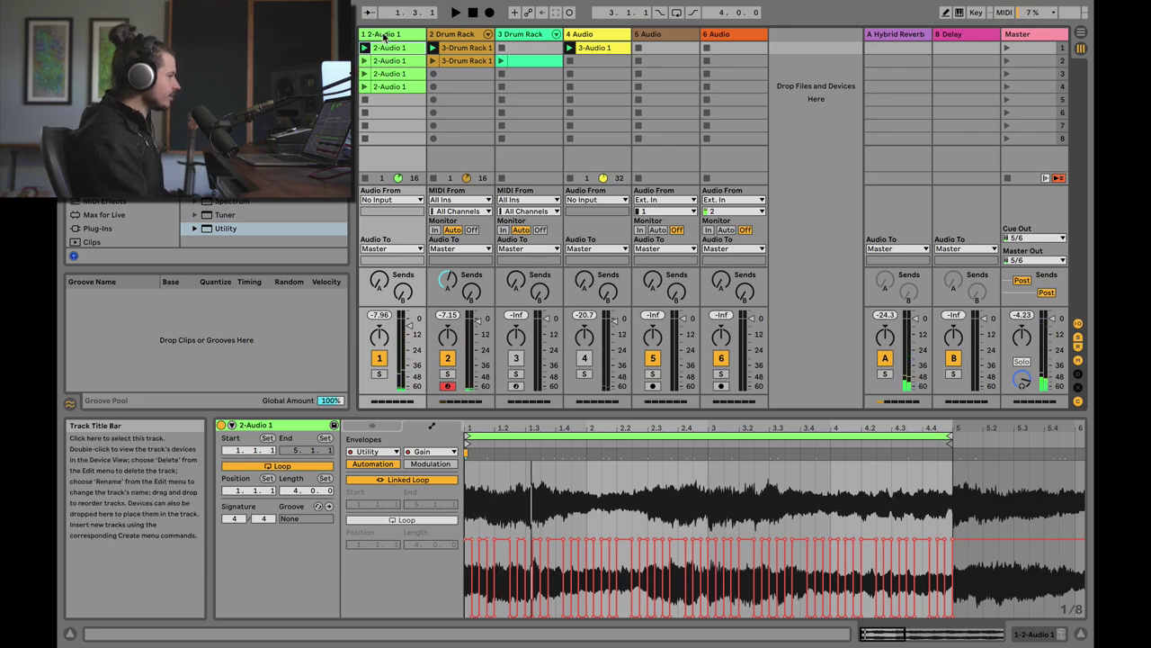
Group track 1's Utility into an Audio Effect Rack and add a second Utility as a parallel chain.
left_click(382, 34)
right_click(262, 488)
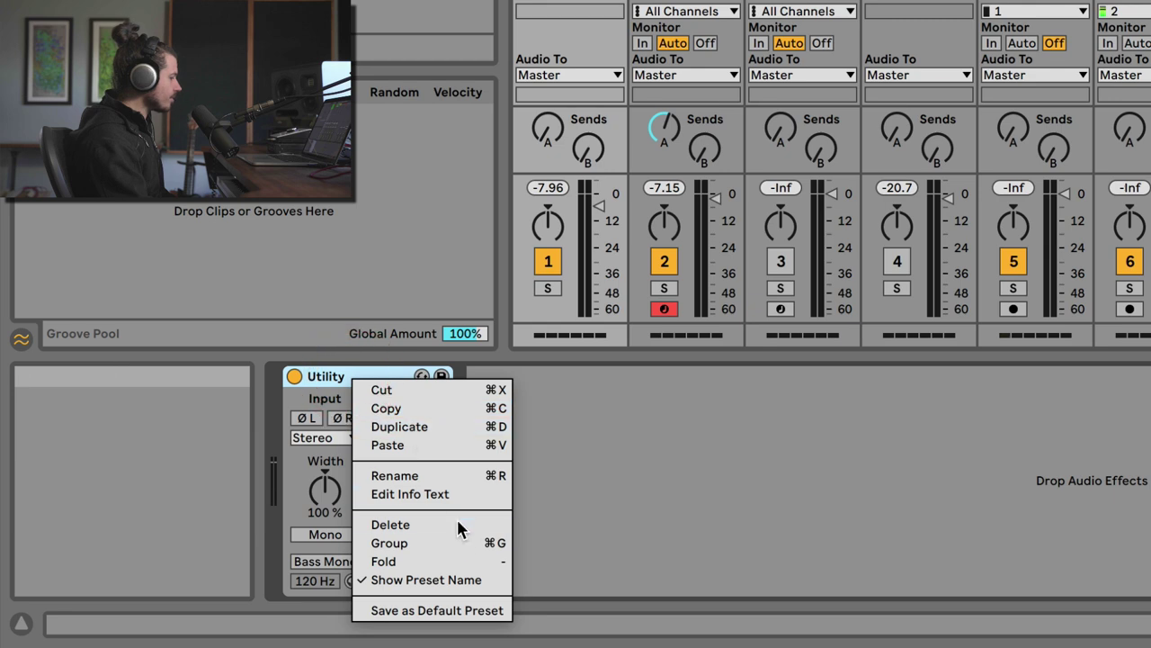
left_click(460, 543)
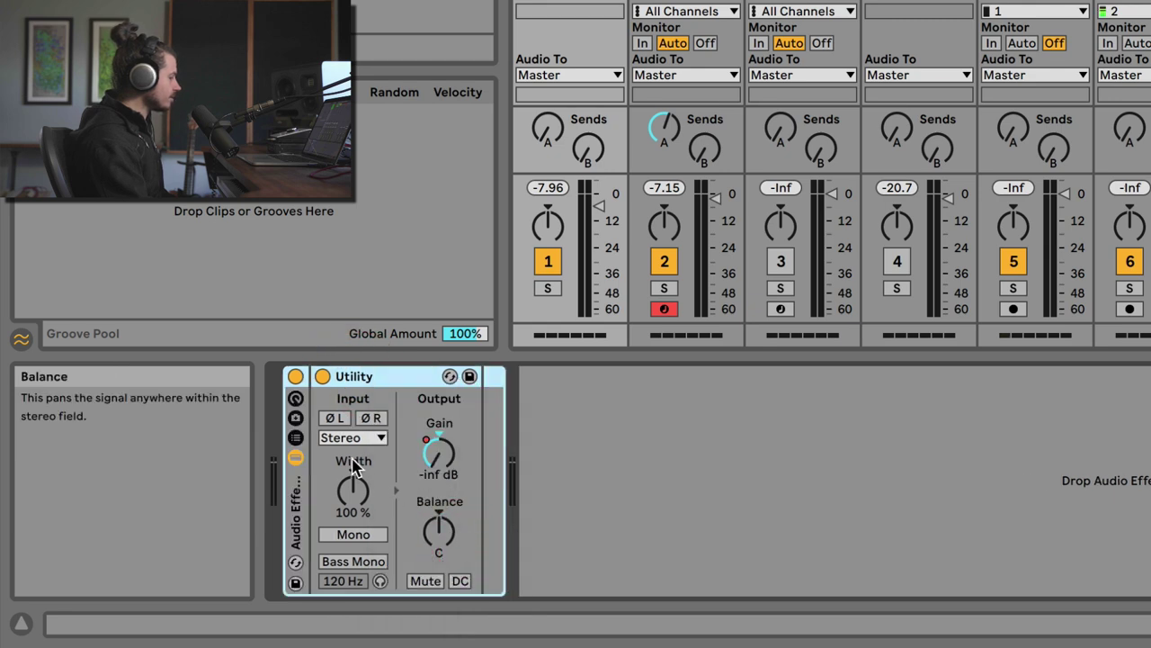
left_click(296, 437)
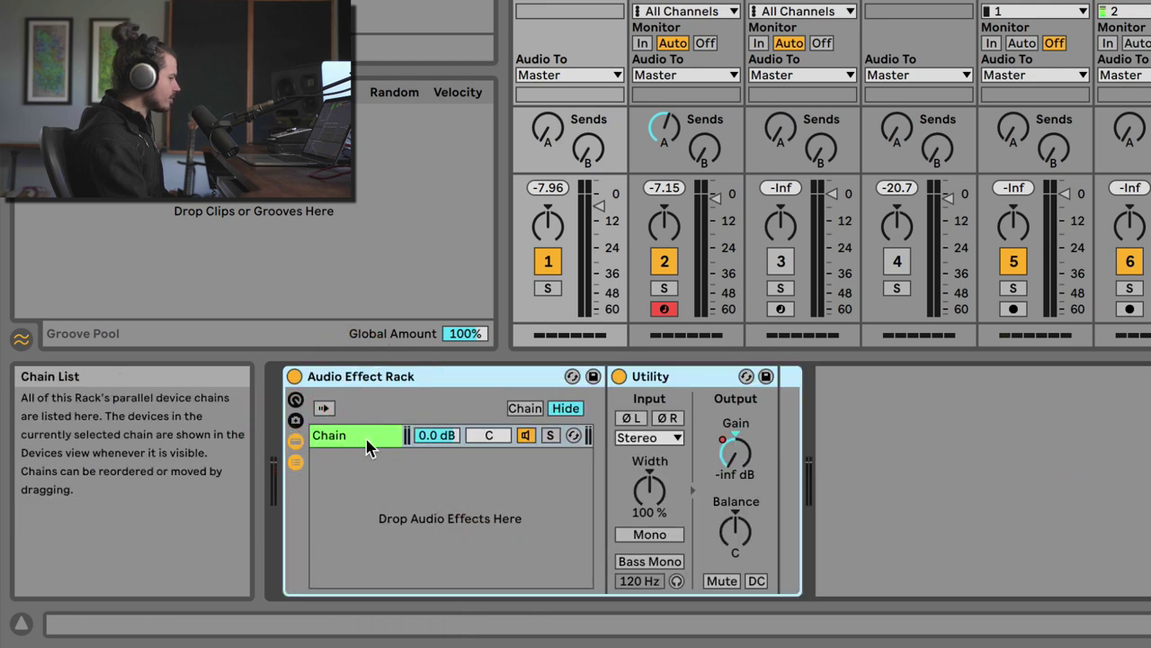
left_click(654, 376)
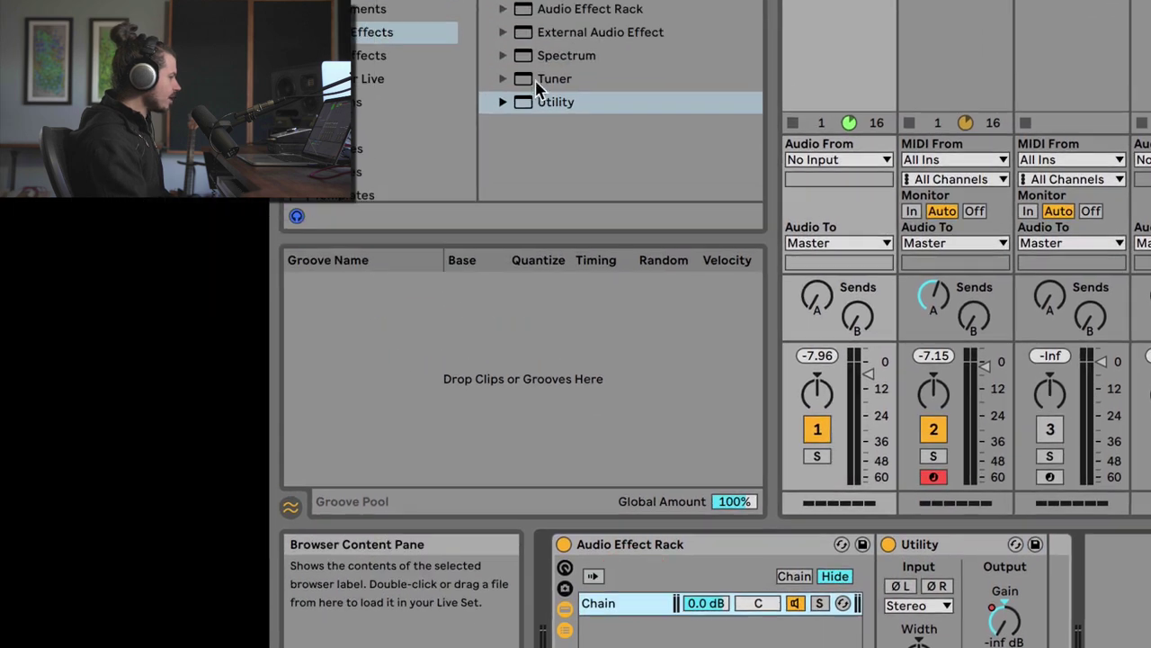
left_click_drag(540, 101, 671, 641)
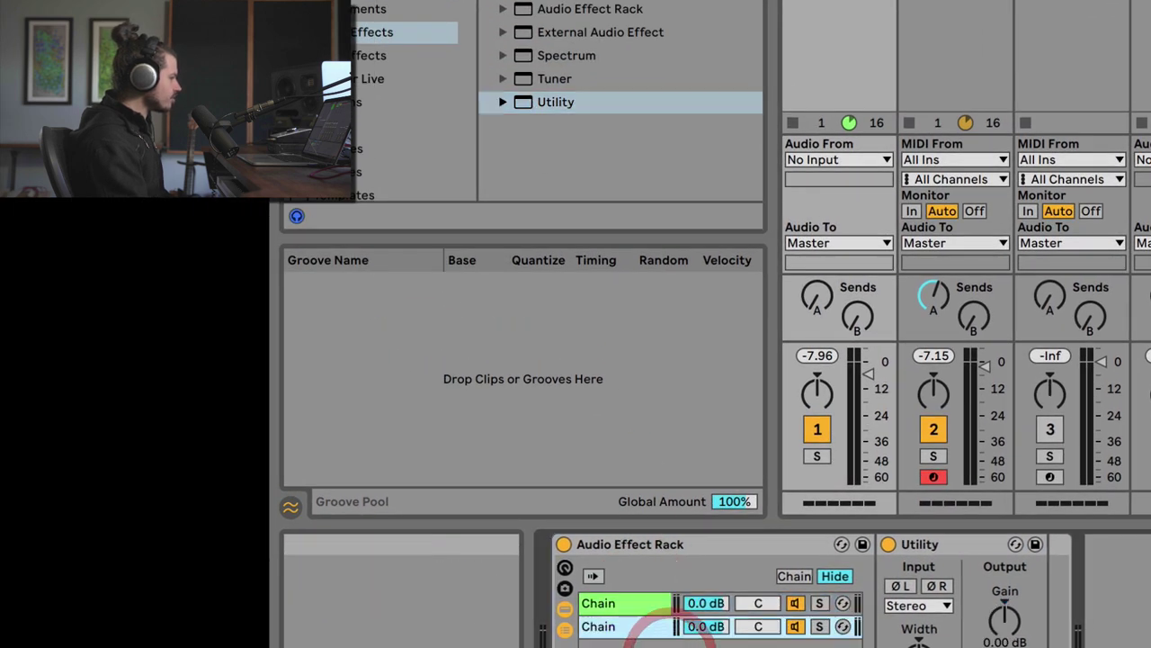
Deactivate the rack's first chain and show the second chain's Utility Gain envelope in the first clip.
left_click(630, 602)
left_click(794, 603)
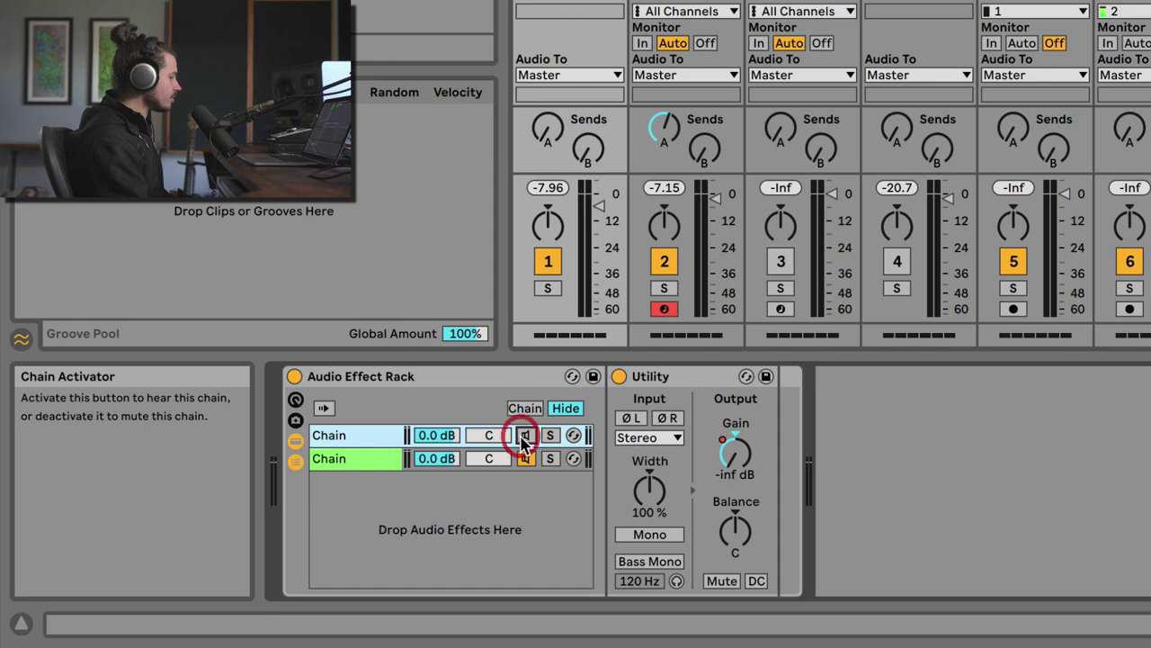
left_click(352, 460)
left_click(729, 457)
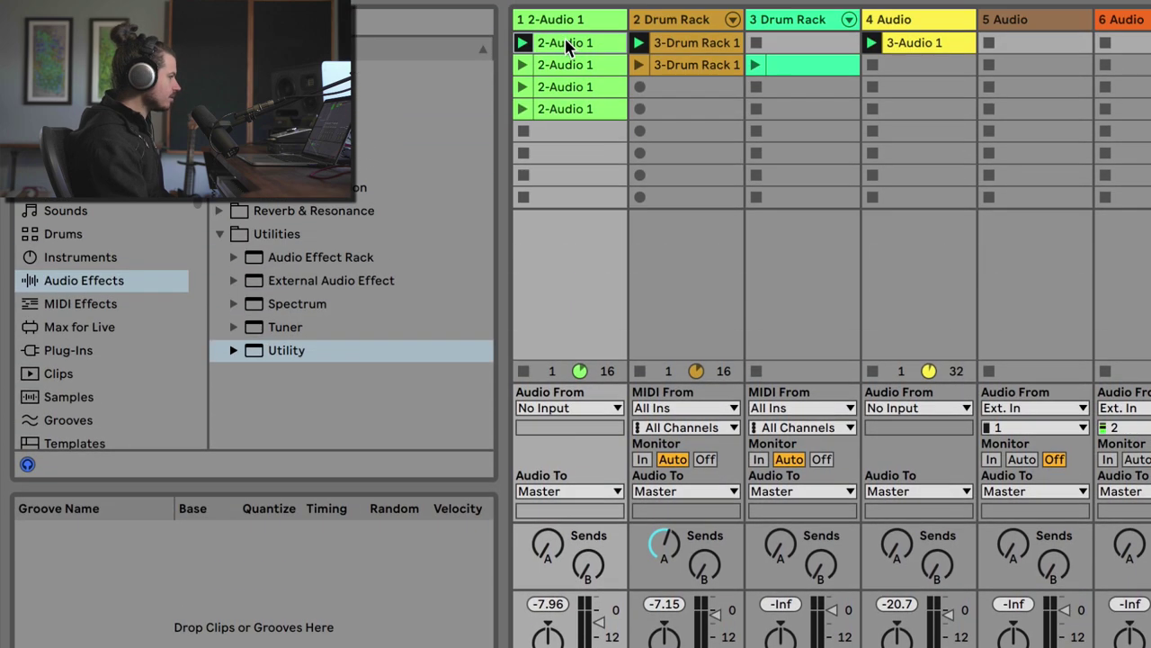
double_click(564, 40)
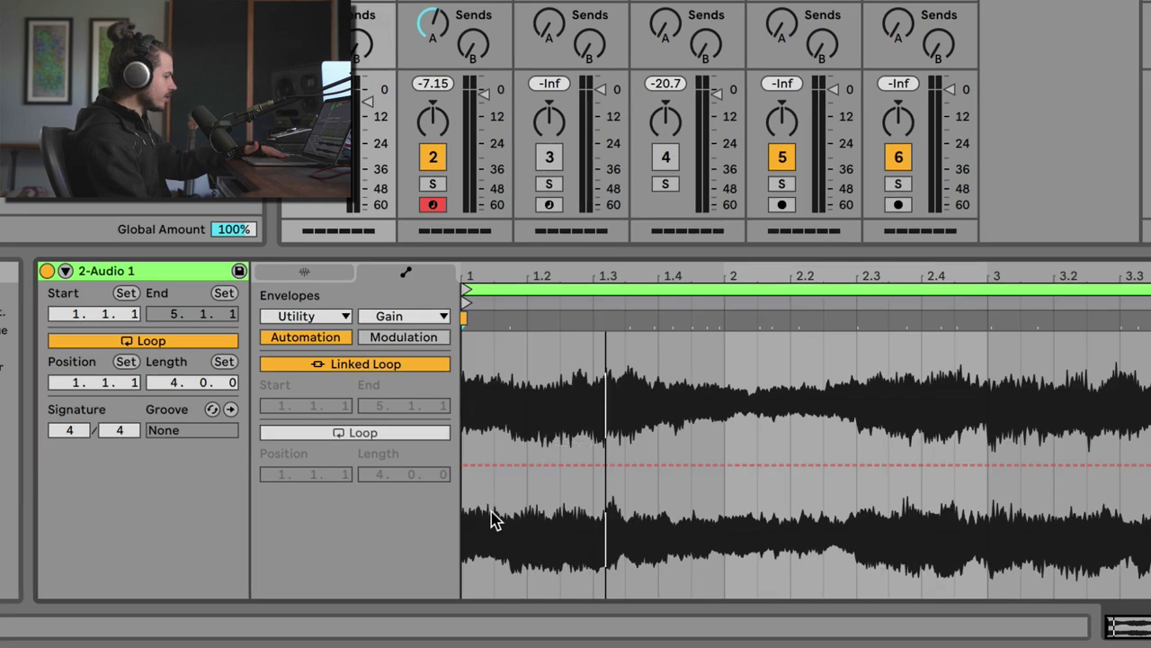
Draw seven eighth-note cuts to -inf dB across bars 1 and 2 of the second Utility's Gain envelope, and play the clip.
key("b")
left_click_drag(486, 555, 467, 605)
left_click_drag(547, 554, 539, 593)
left_click_drag(638, 506, 643, 603)
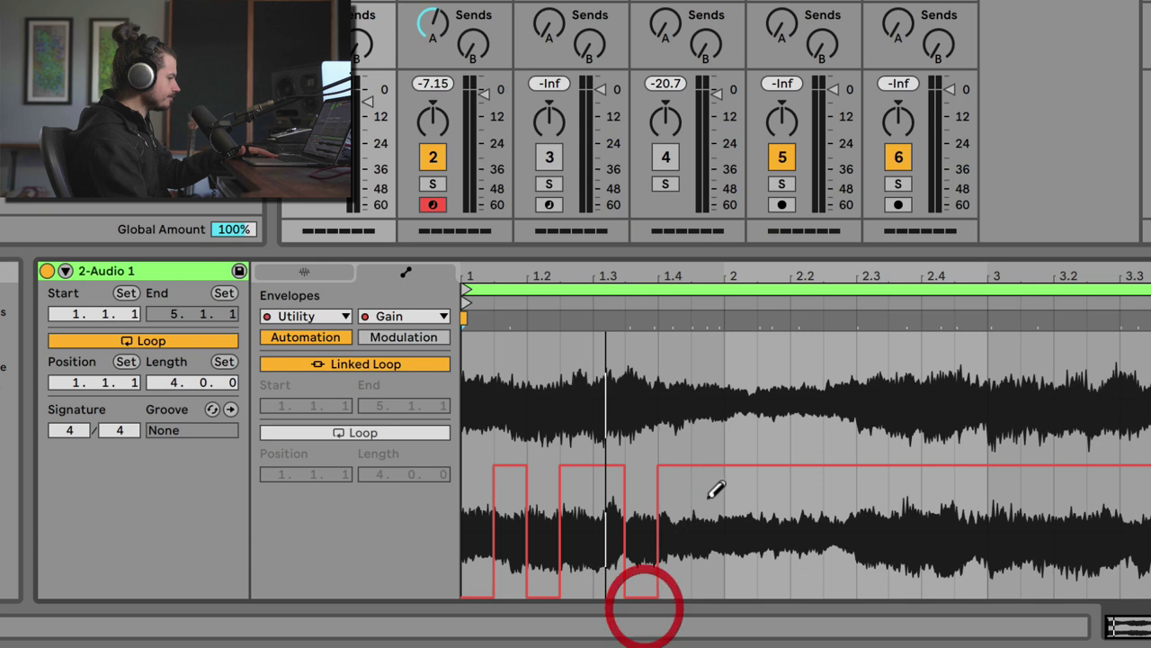
left_click_drag(752, 494, 743, 598)
left_click_drag(836, 526, 848, 590)
left_click_drag(906, 533, 908, 612)
left_click_drag(963, 535, 964, 604)
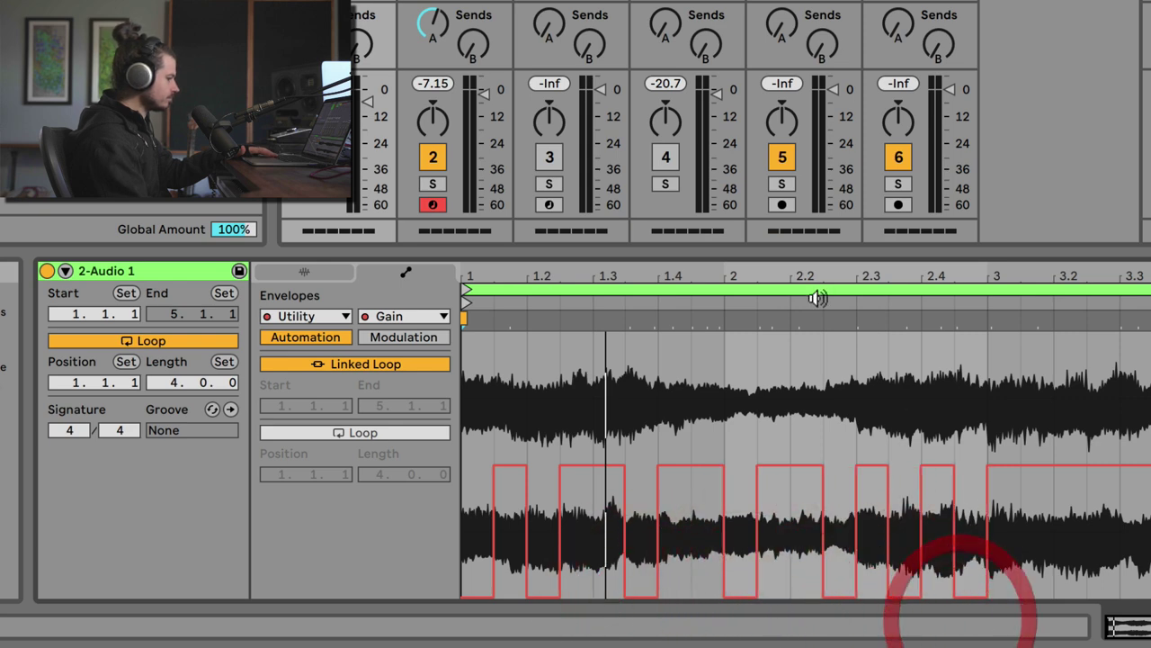
key("space")
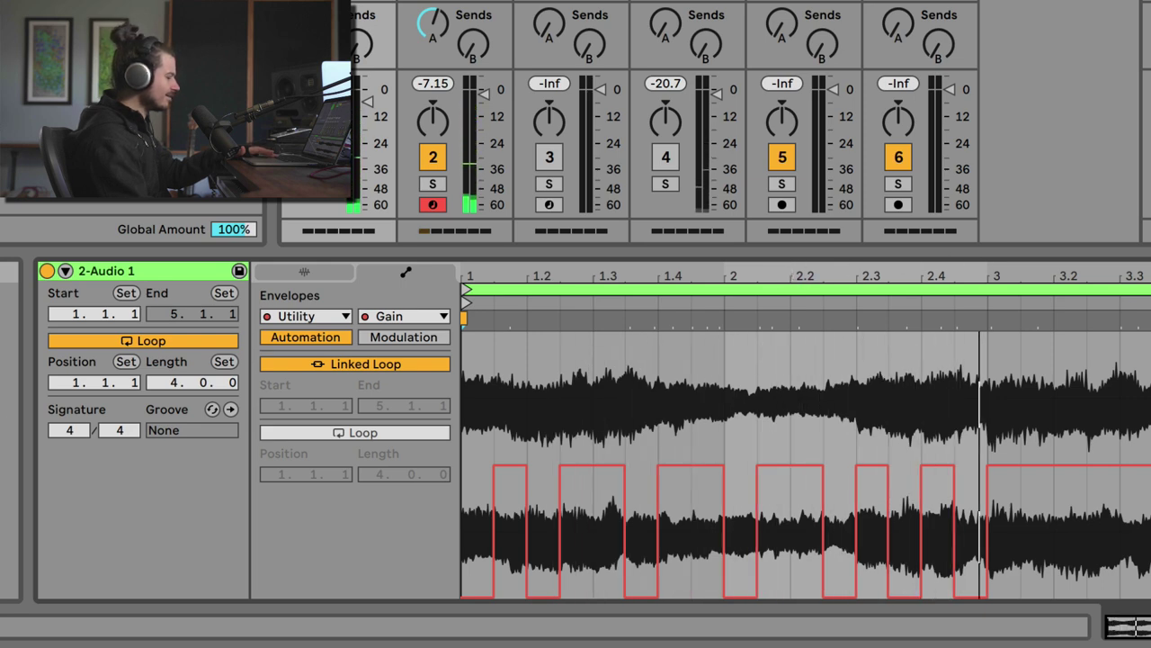
Duplicate bars 1 and 2 of the second Utility's Gain automation to fill bars 3 and 4.
left_click_drag(823, 268, 809, 225)
key("b")
left_click_drag(476, 441, 761, 540)
left_click_drag(761, 406, 459, 418)
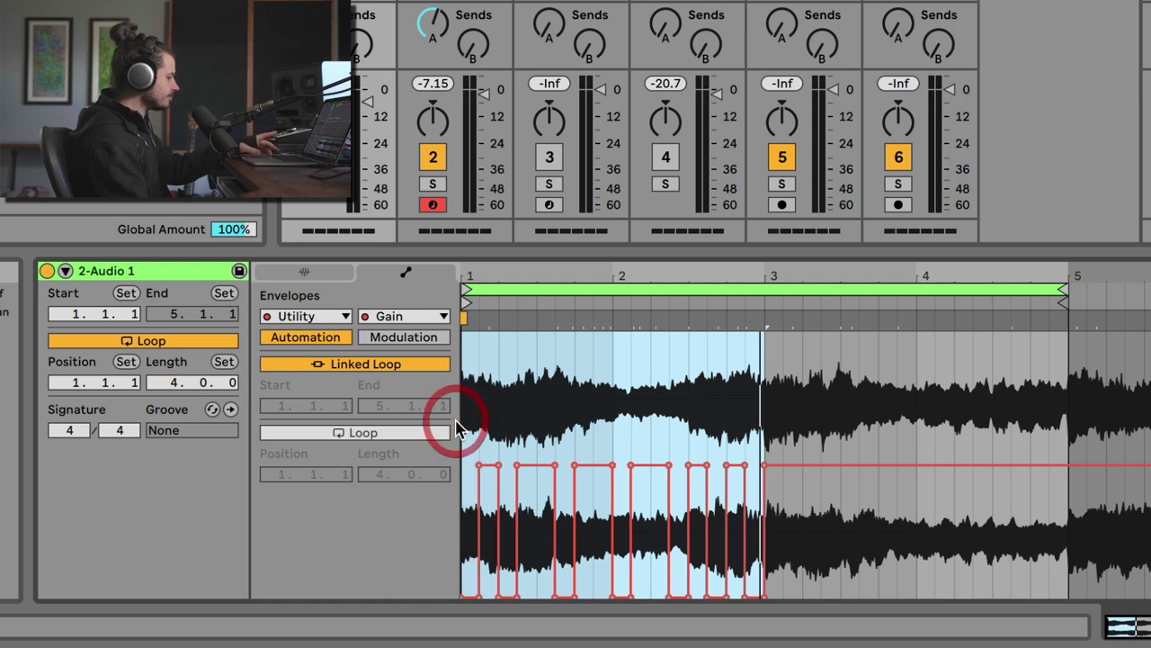
key("ctrl+d")
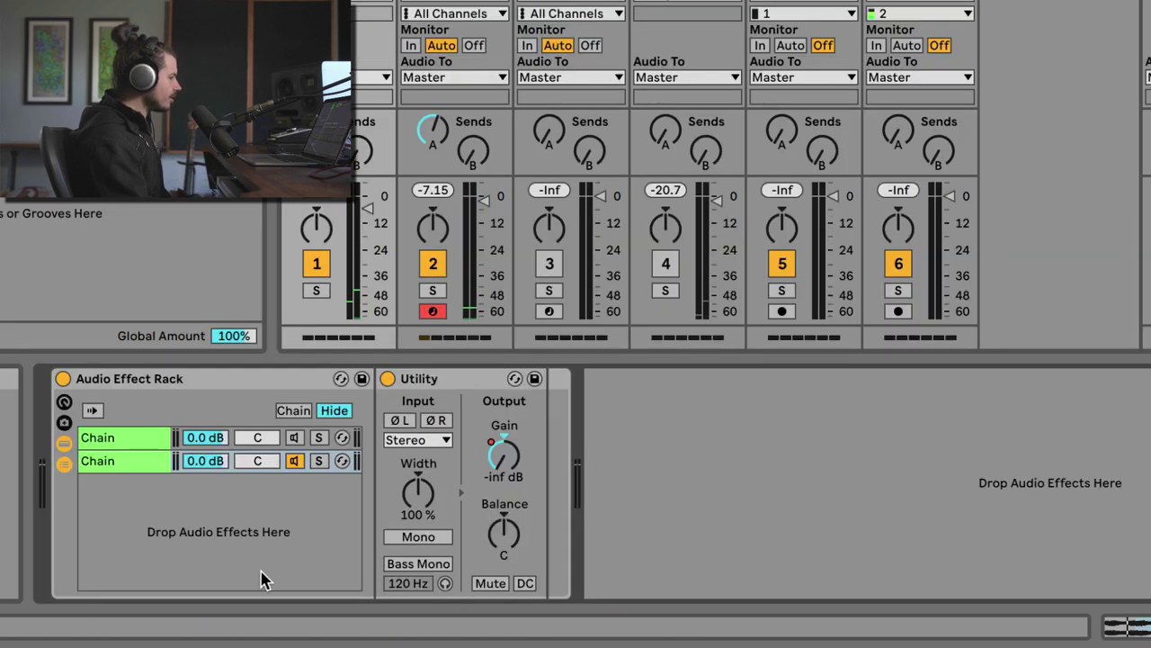
Reactivate the rack's first chain so both gated chains play together.
left_click(101, 438)
left_click(108, 461)
left_click(108, 438)
left_click(294, 437)
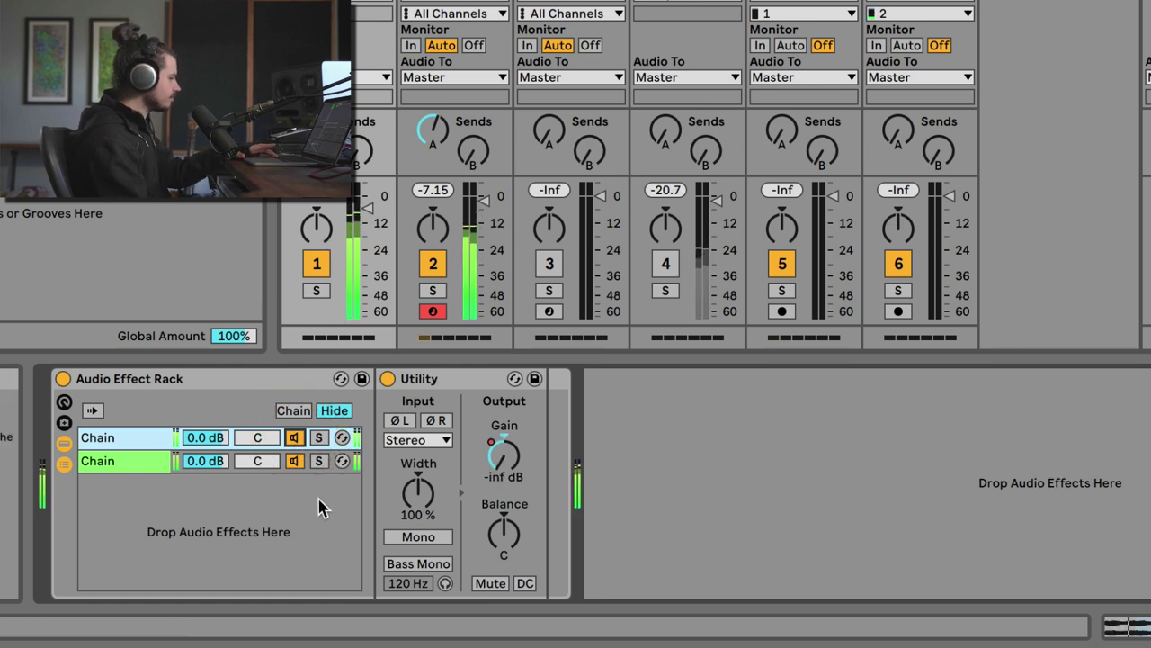
Pan the first chain to 25L and the second chain to 25R, and play the result.
left_click_drag(261, 438, 261, 447)
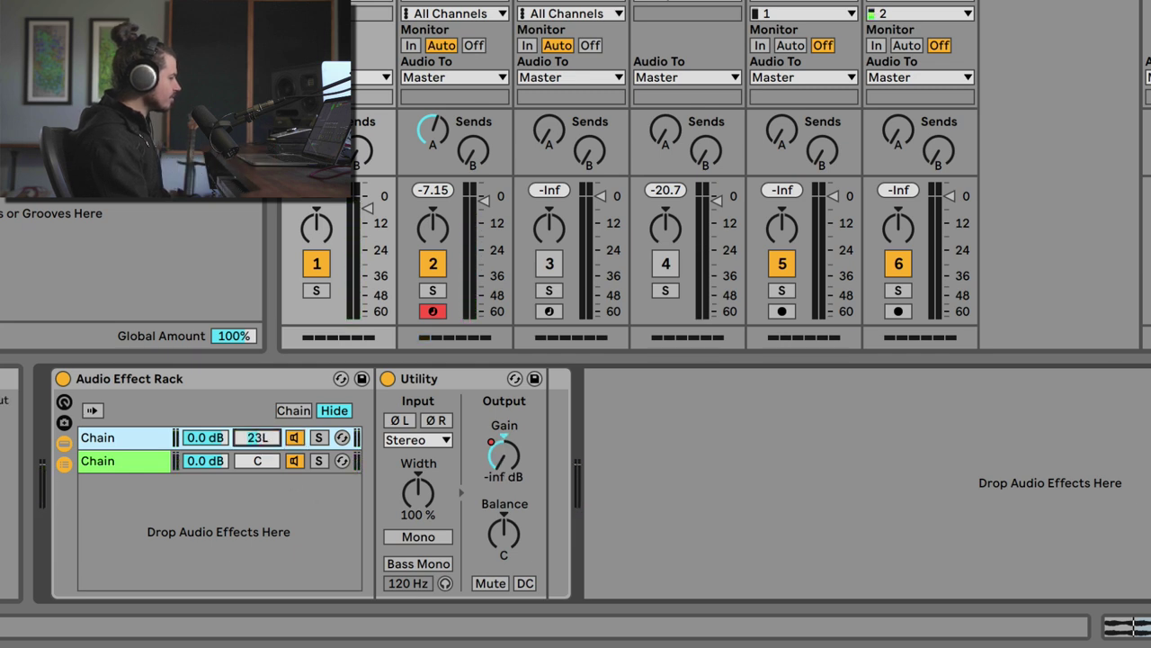
left_click_drag(268, 461, 268, 441)
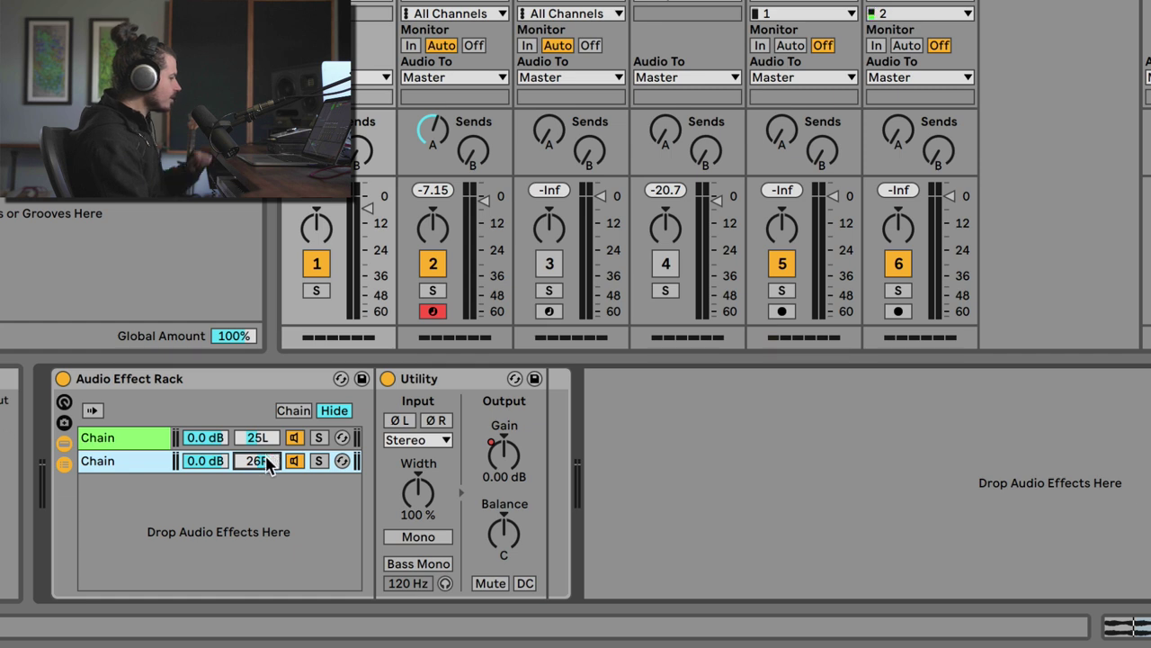
left_click_drag(267, 457, 266, 459)
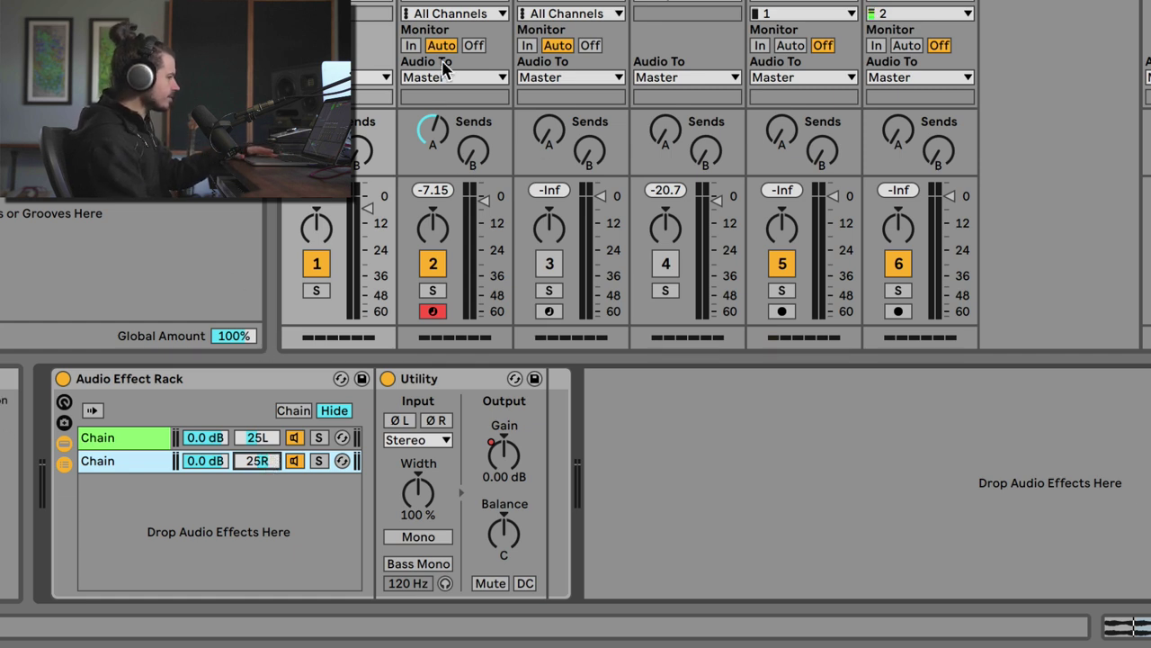
key("space")
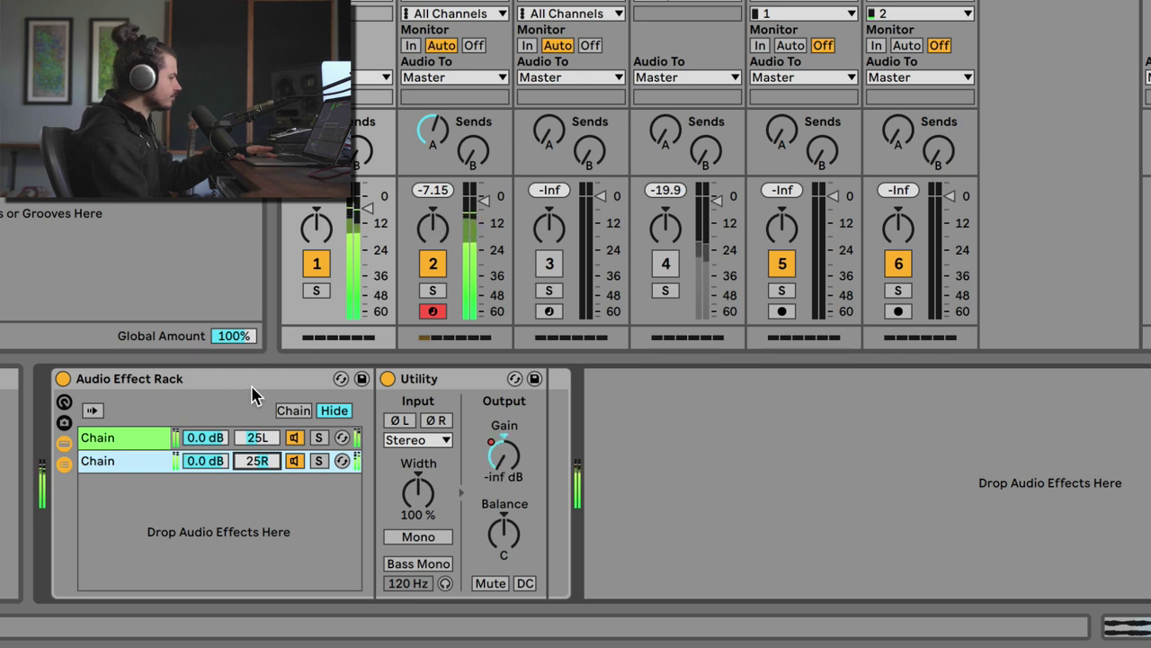
Vary the chop levels in the first chain's Utility Gain envelope by lowering and raising individual open segments across bars 1 to 4, and play the clip.
left_click(129, 438)
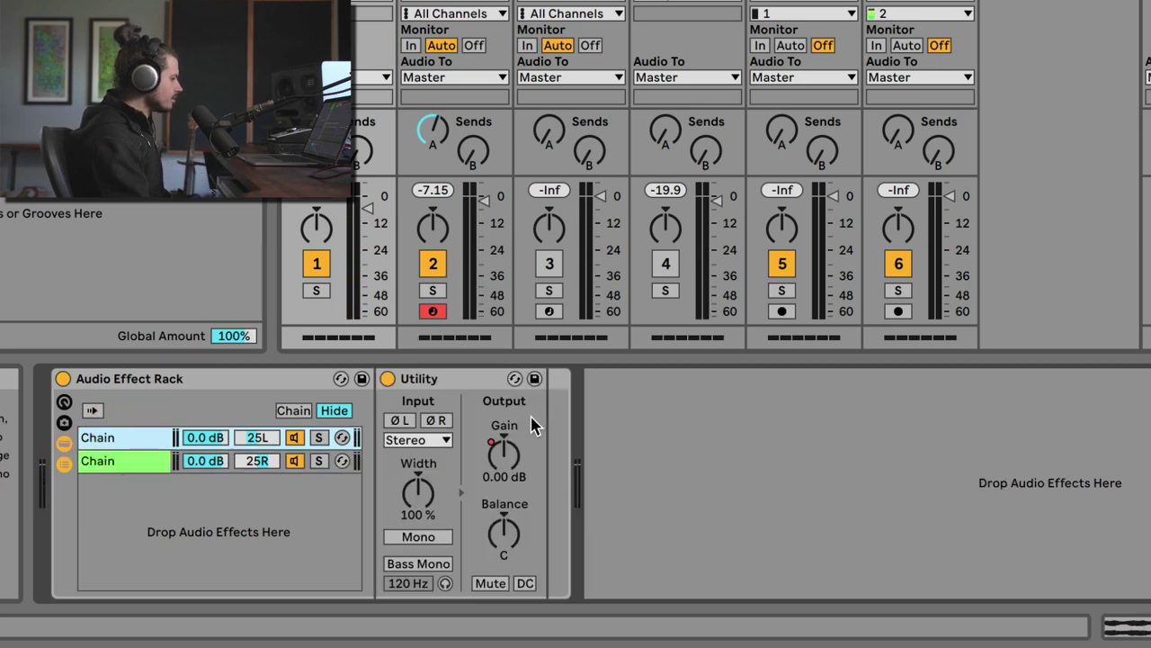
left_click(504, 455)
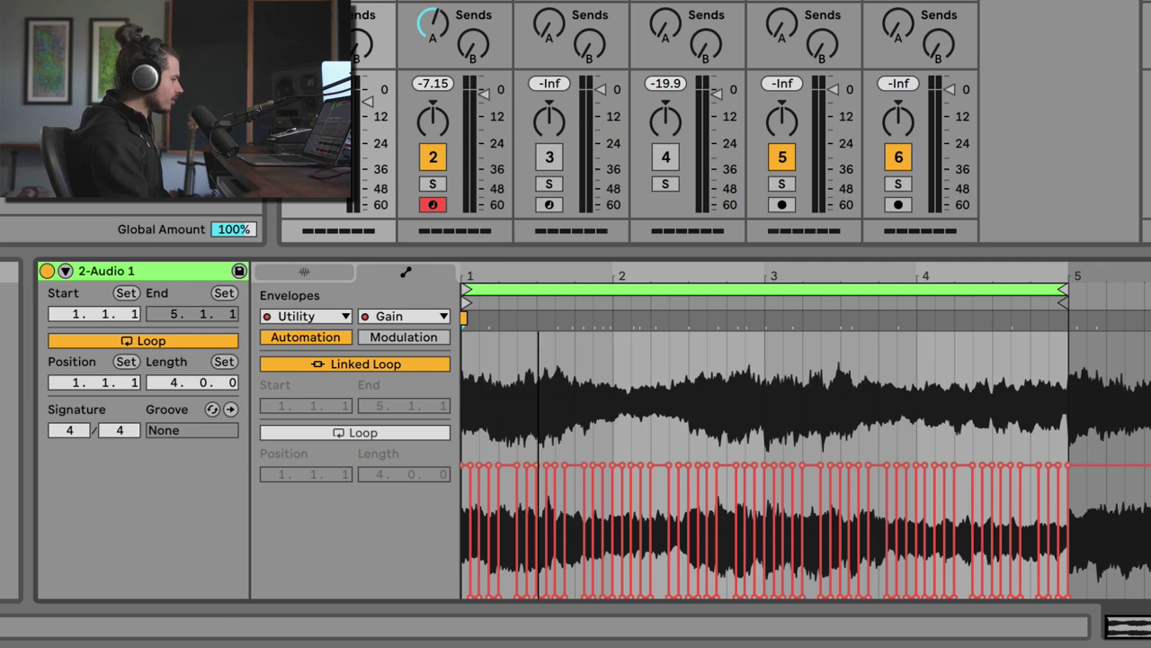
scroll(575, 396, "up", 5)
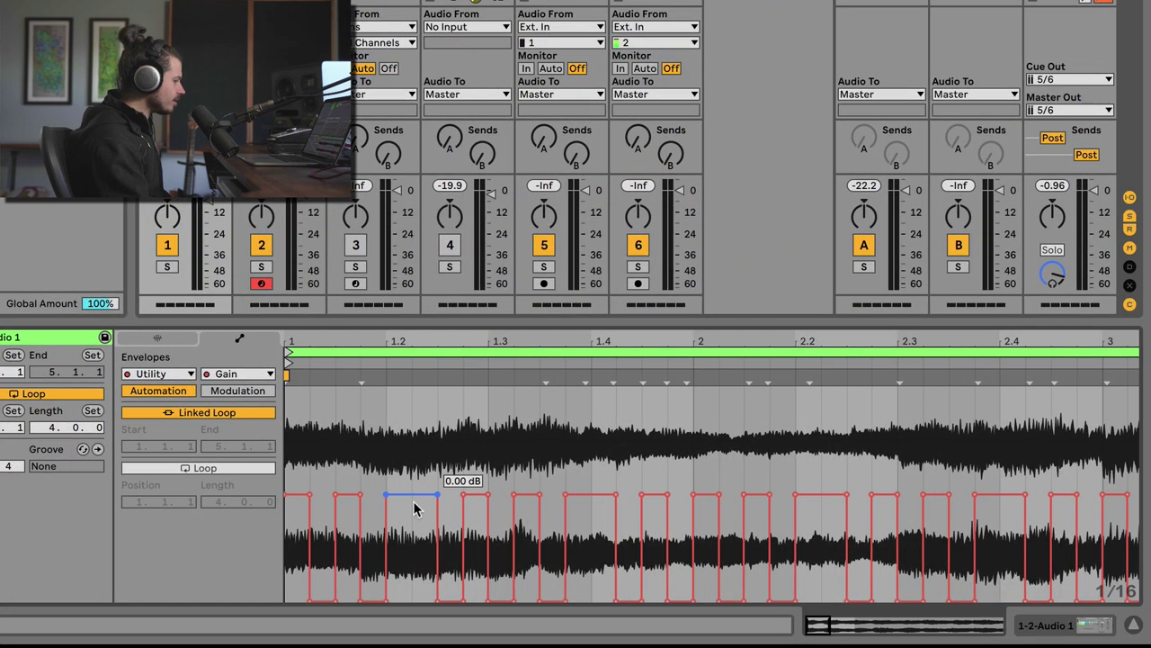
left_click_drag(414, 508, 413, 531)
left_click_drag(651, 520, 653, 558)
left_click_drag(823, 508, 823, 532)
left_click_drag(997, 516, 978, 495)
scroll(994, 504, "right", 10)
scroll(955, 526, "right", 8)
scroll(981, 504, "right", 7)
scroll(976, 530, "right", 5)
left_click_drag(506, 334, 507, 262)
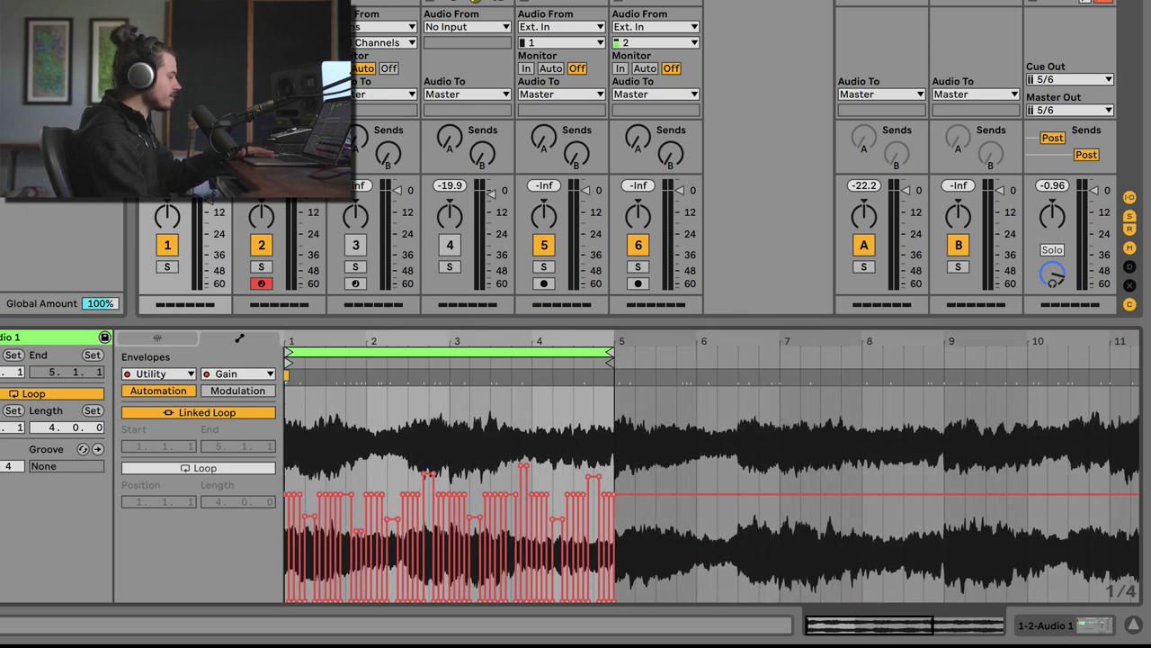
key("space")
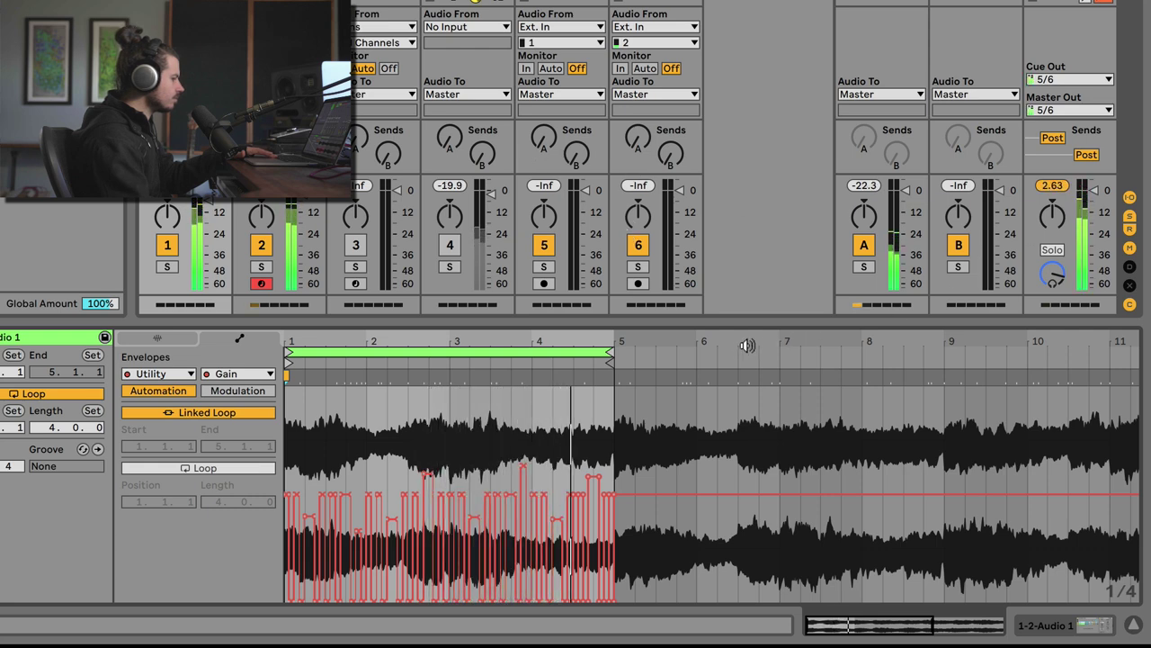
key("space")
Show track 1's devices and compare playback of the second clip with the gated first clip.
key("shift+Tab")
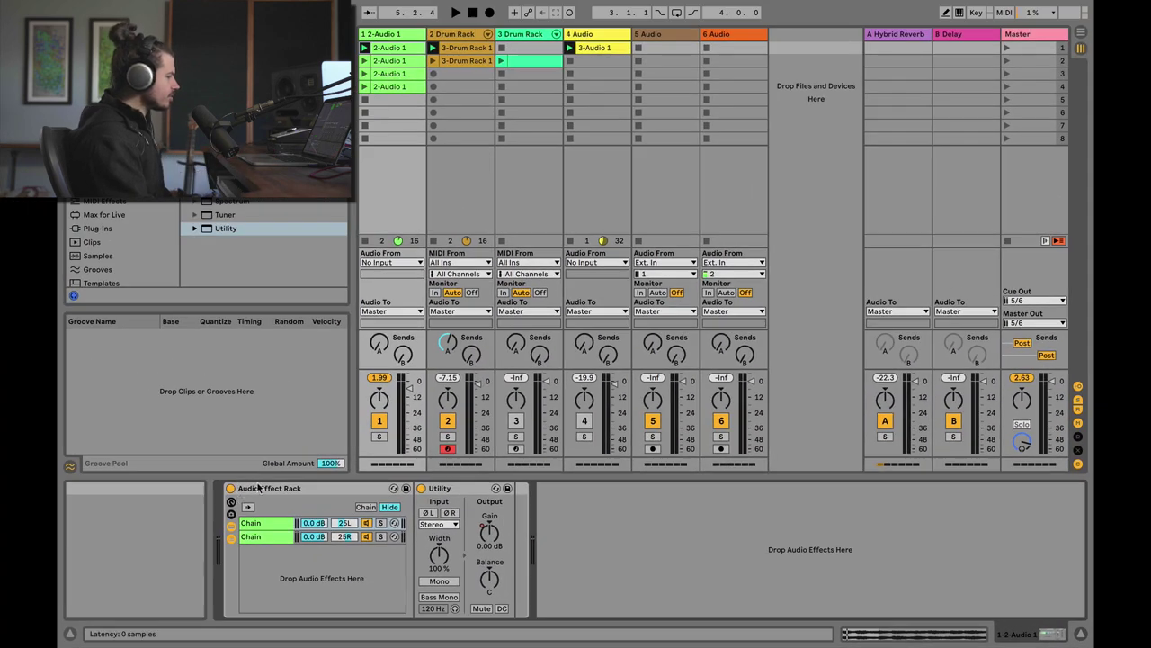
key("shift+Tab")
key("shift+Tab")
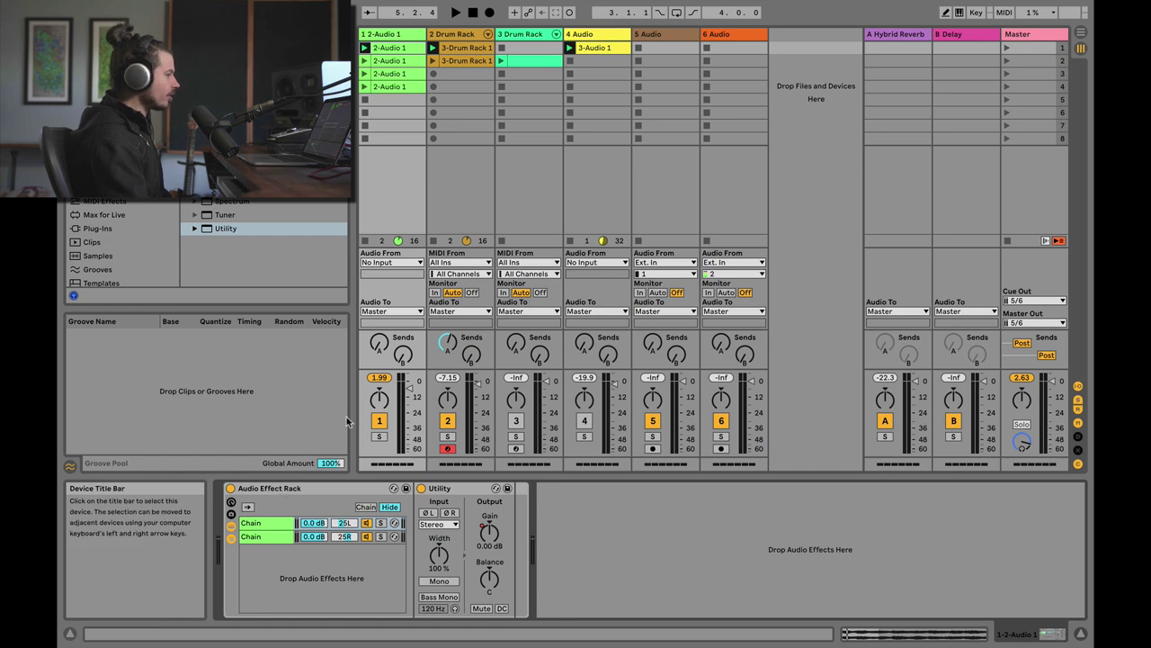
left_click(365, 61)
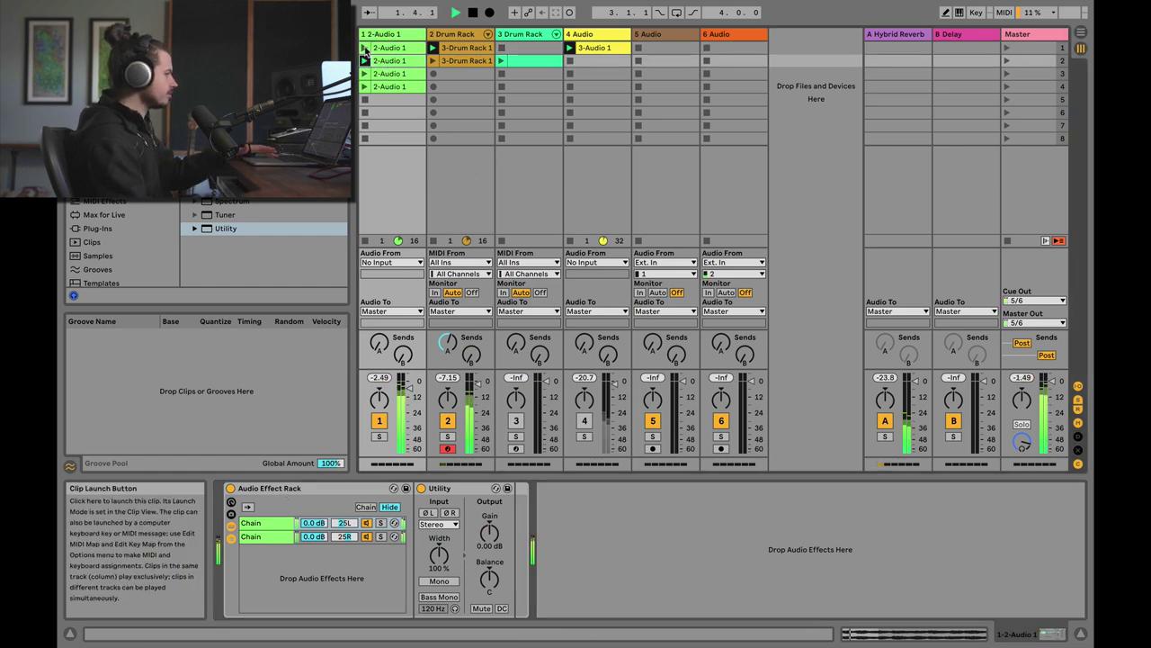
left_click(364, 49)
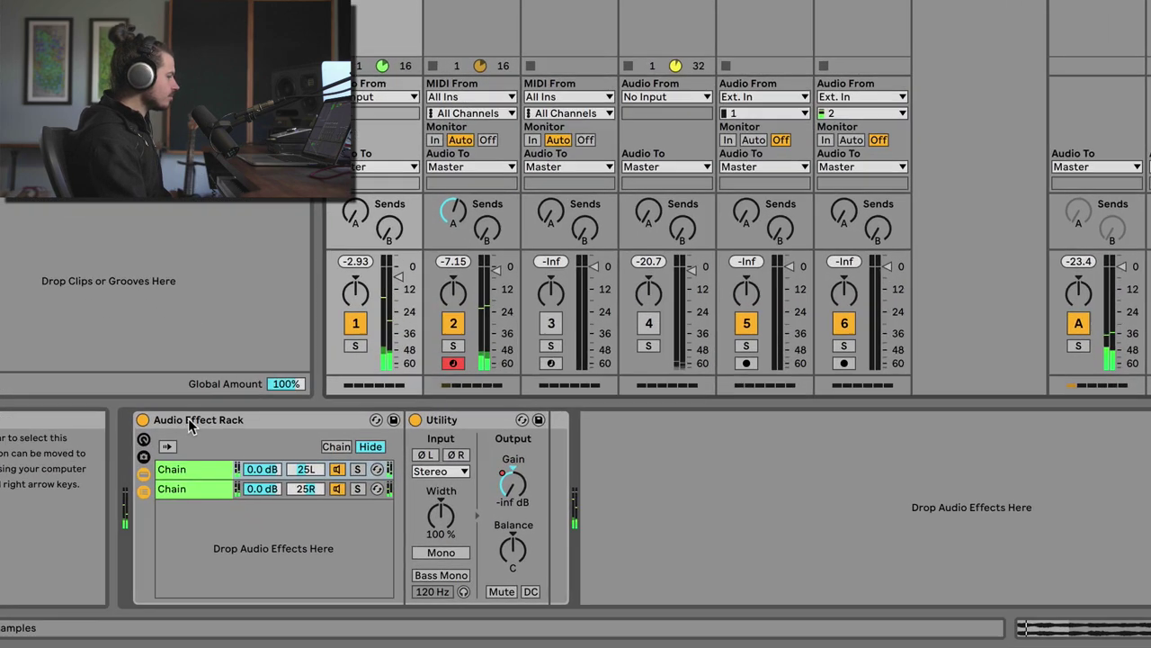
Group the Audio Effect Rack into an outer rack and create an empty second chain in it.
right_click(261, 490)
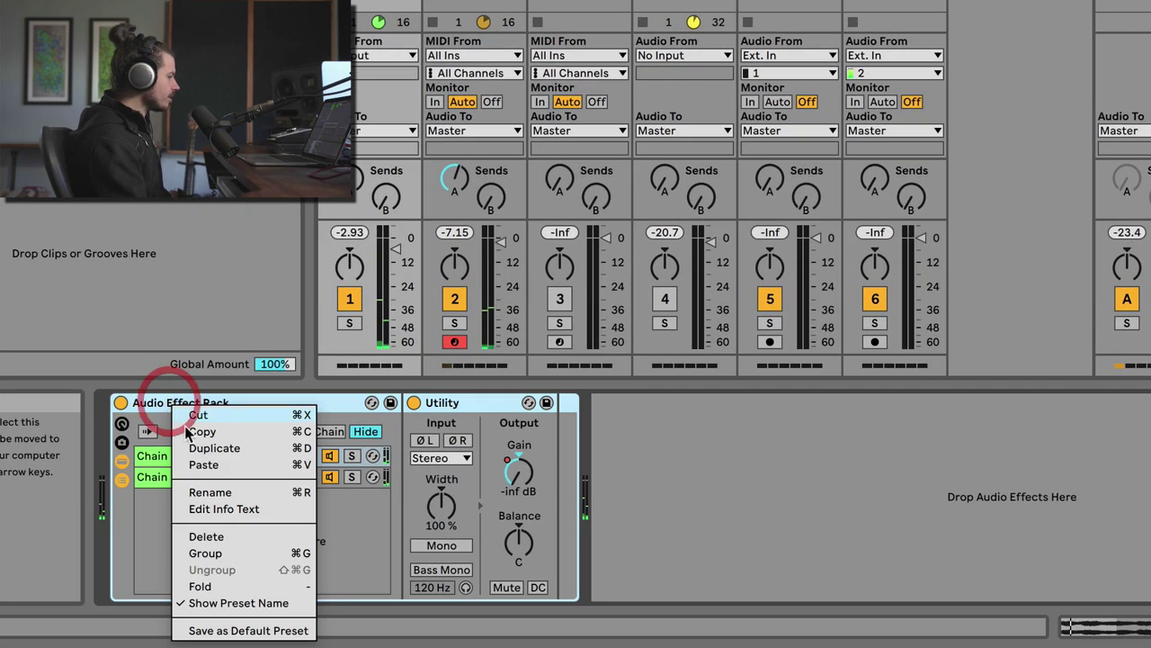
left_click(232, 554)
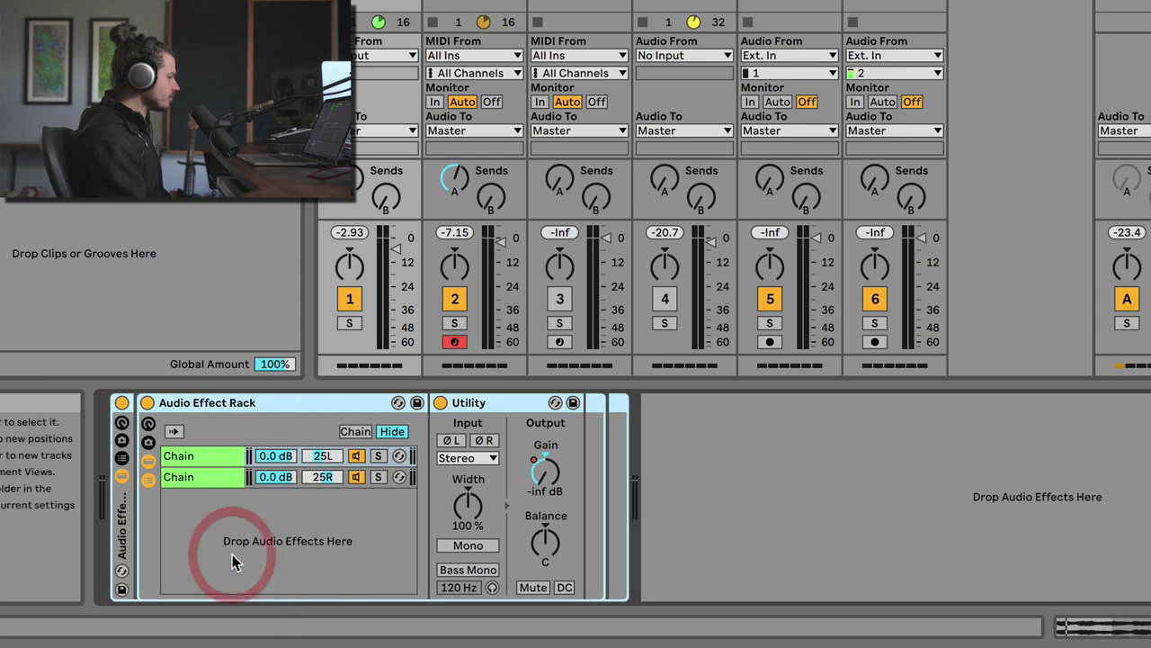
left_click(122, 459)
right_click(192, 505)
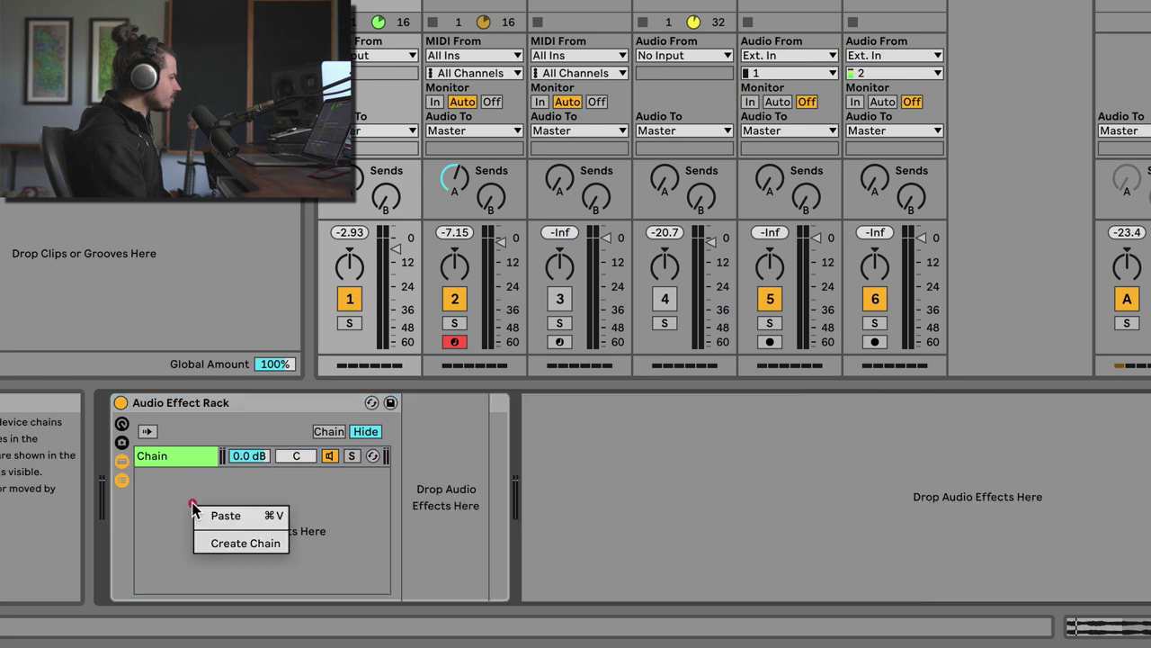
left_click(218, 542)
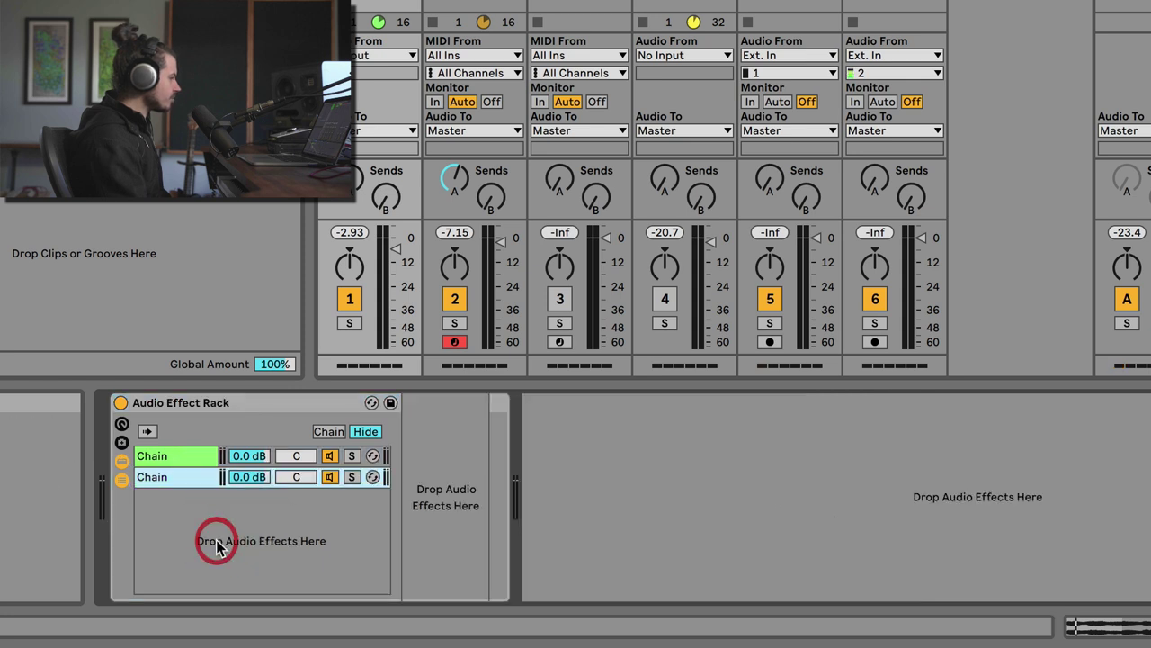
Show the outer rack's chain selector and extend both chains' zones to 127.
left_click(327, 432)
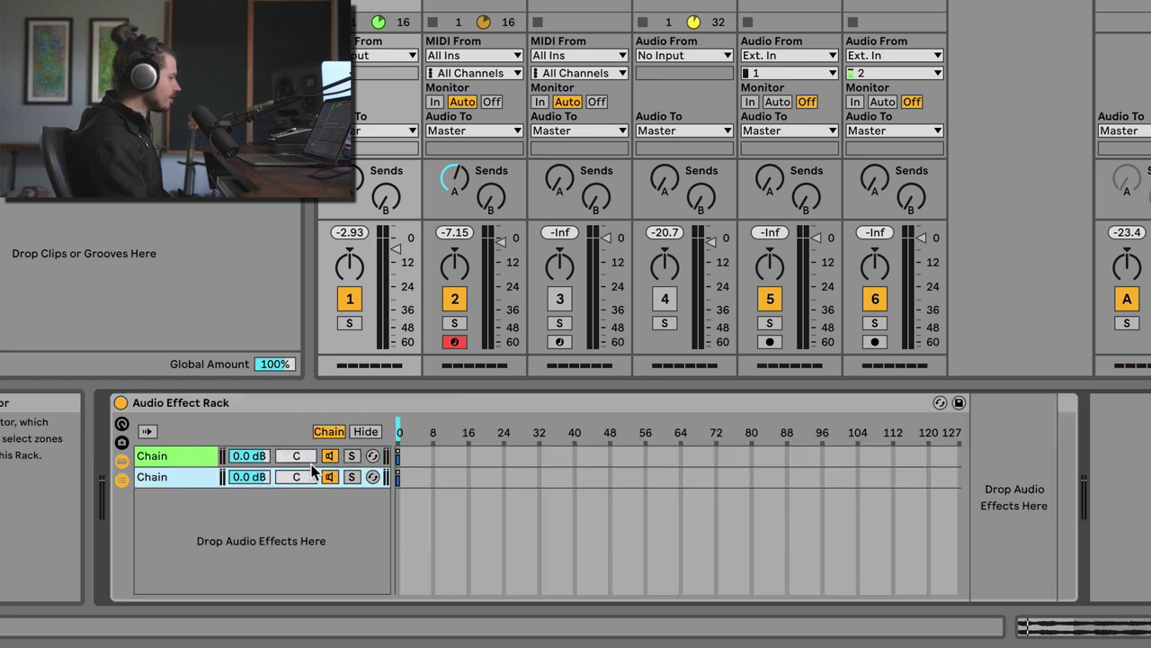
left_click(183, 477)
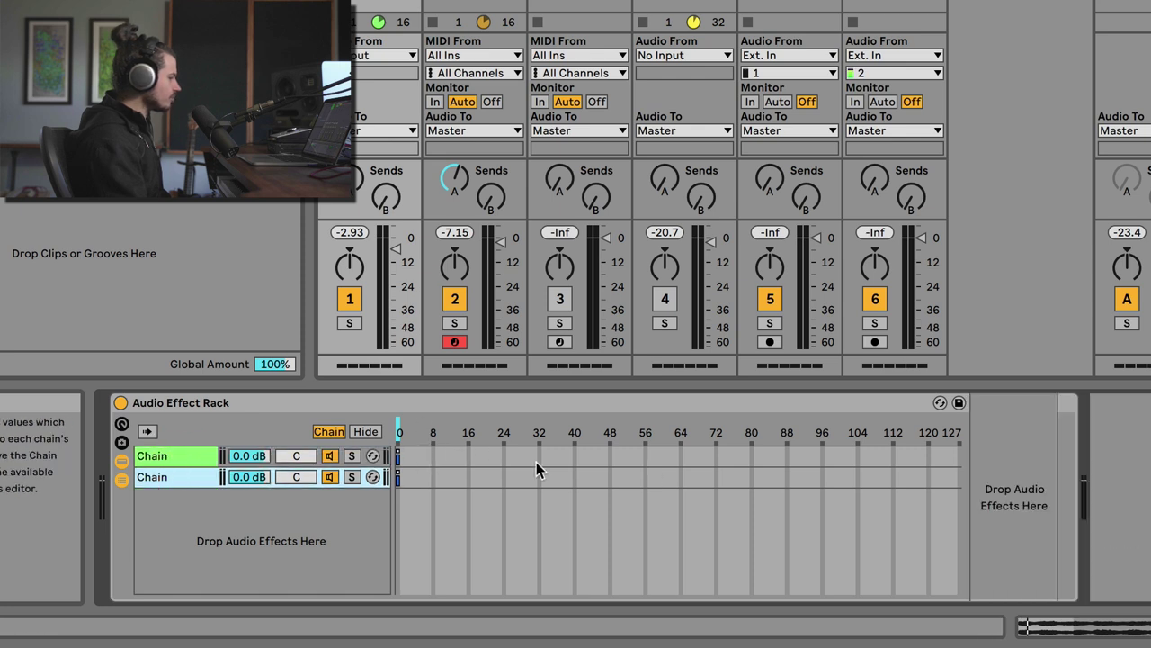
left_click_drag(404, 455, 989, 404)
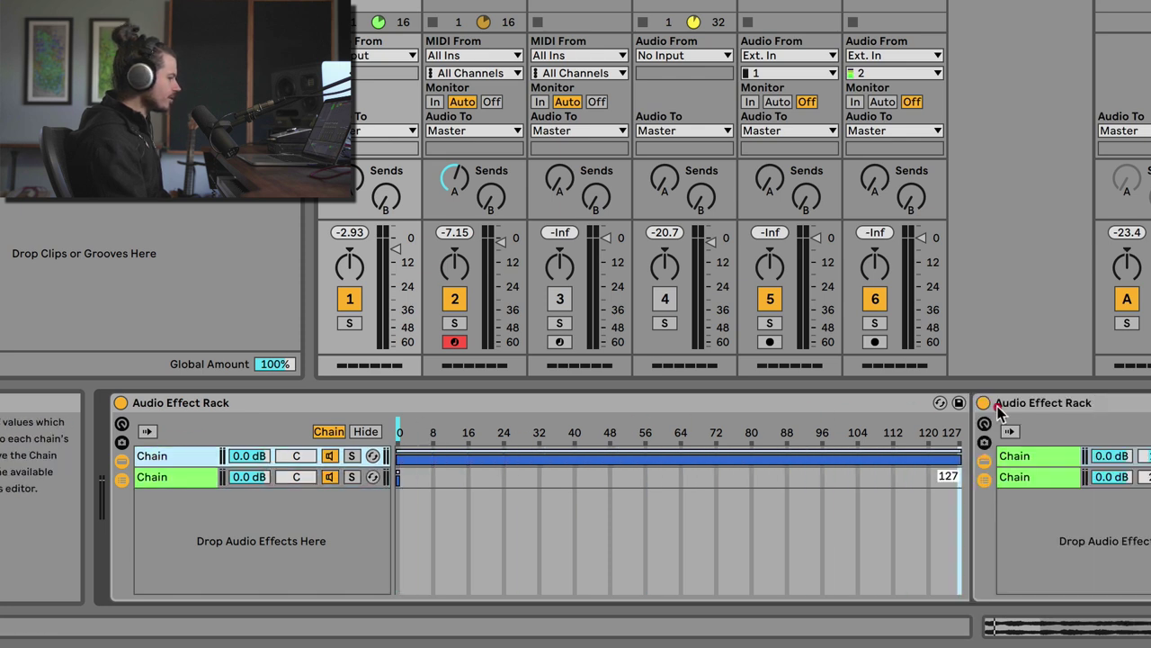
left_click_drag(404, 478, 969, 442)
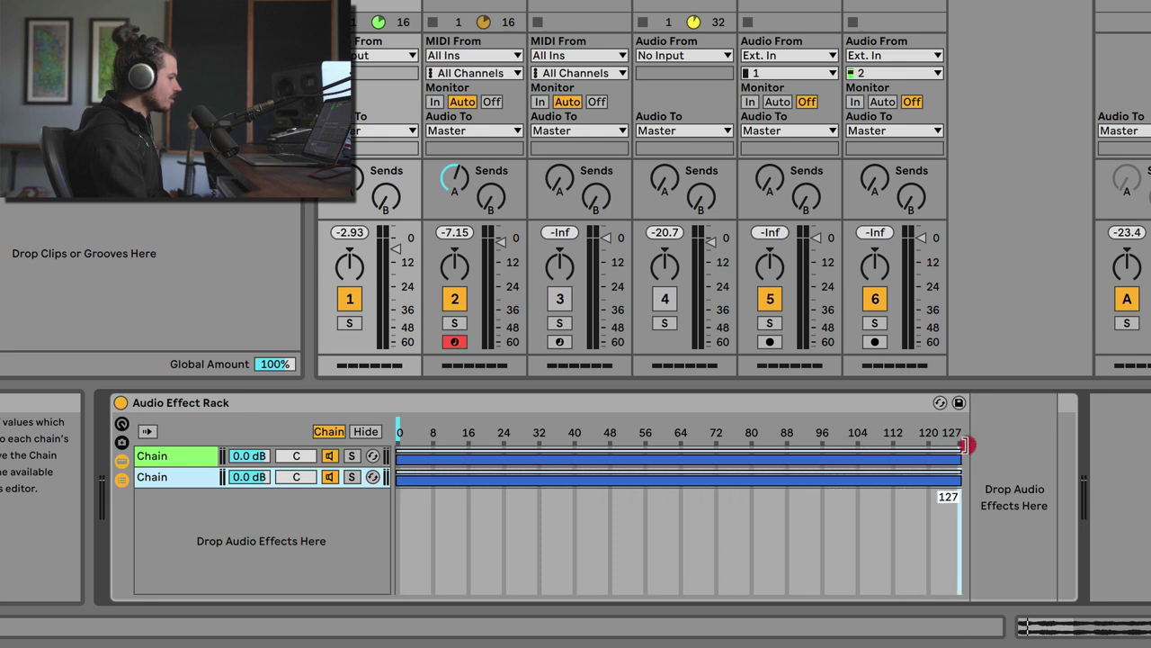
Crossfade the outer rack's two chain zones in opposite directions across 0 to 127 and sweep the chain selector during playback.
left_click(401, 428)
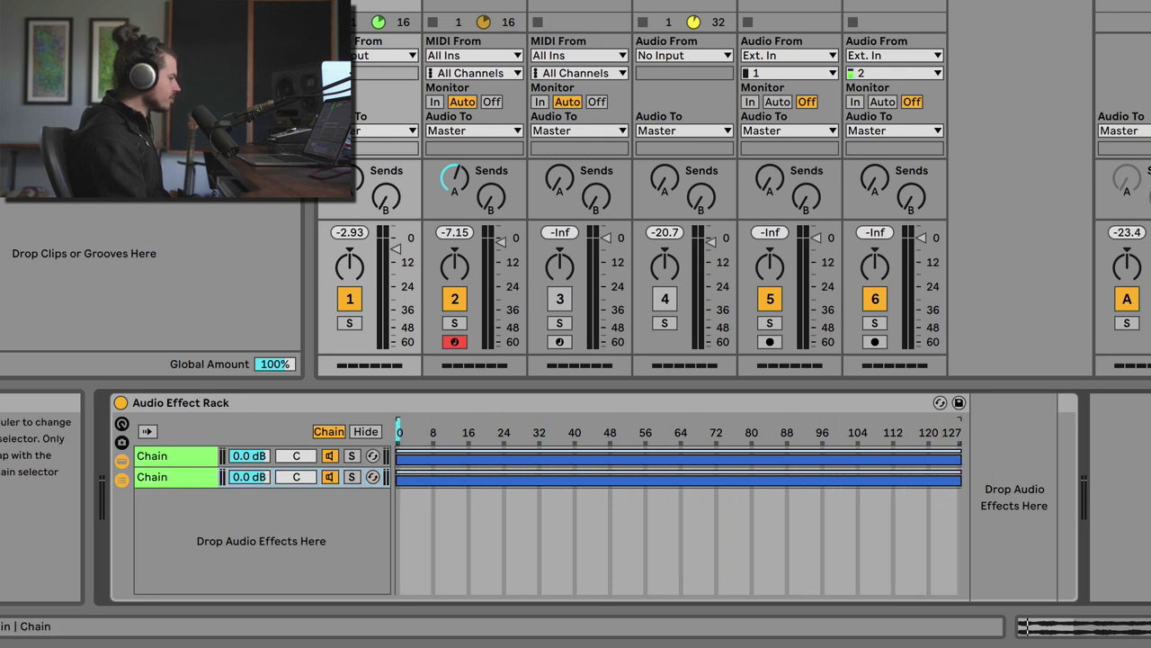
left_click_drag(397, 439, 539, 428)
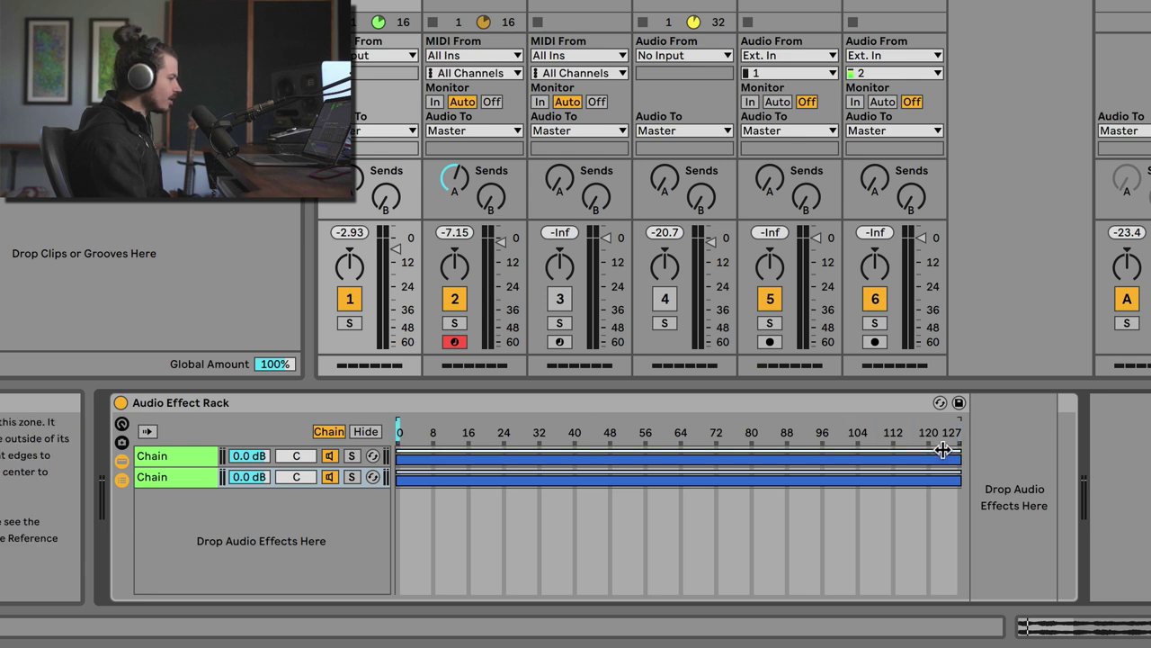
mouse_move(959, 452)
left_mouse_down()
mouse_move(803, 437)
mouse_move(379, 436)
mouse_move(399, 470)
mouse_move(959, 468)
left_mouse_up()
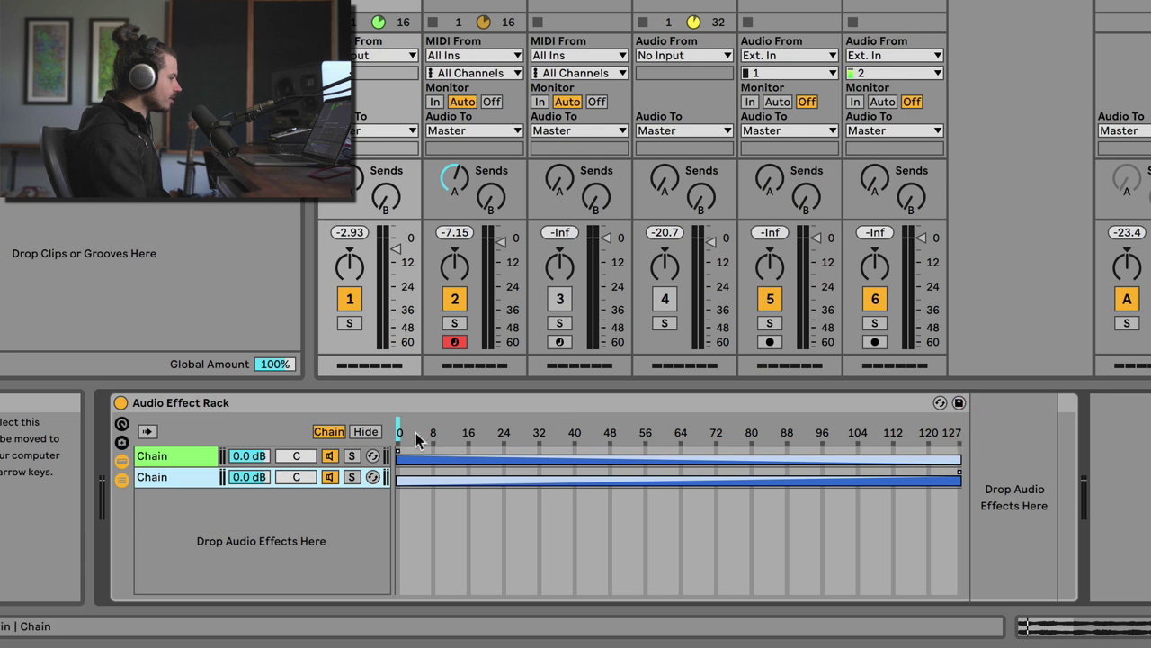
left_click(430, 441)
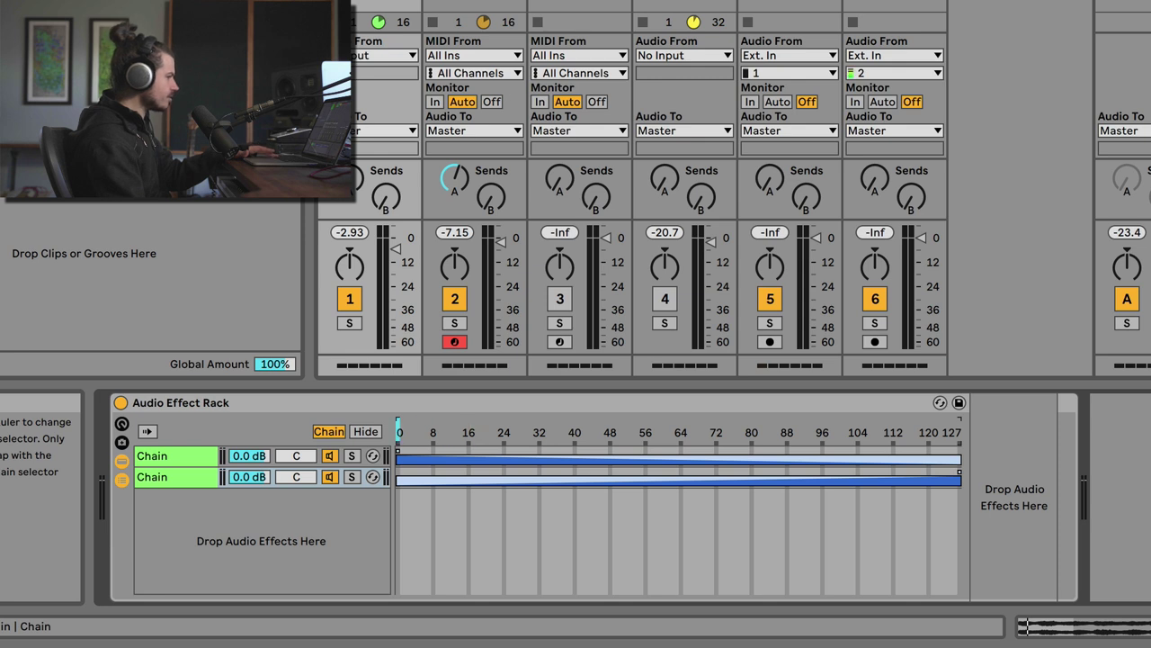
key("space")
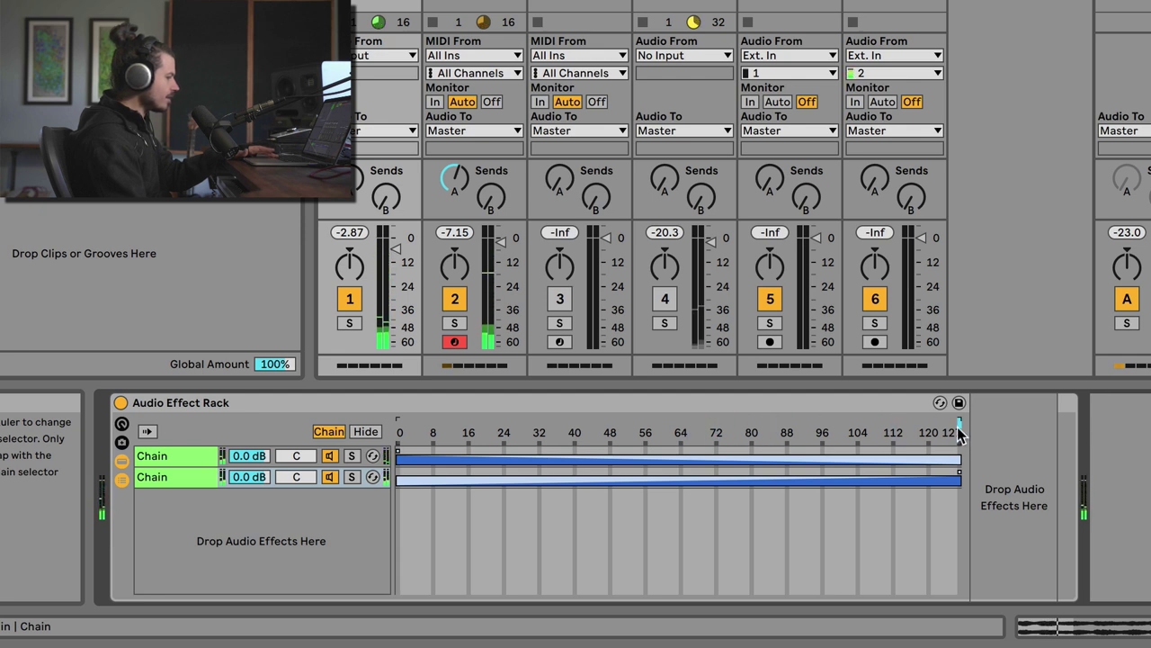
Show the outer rack's macros, map its chain selector to Macro 1, and adjust the macro.
left_click(124, 427)
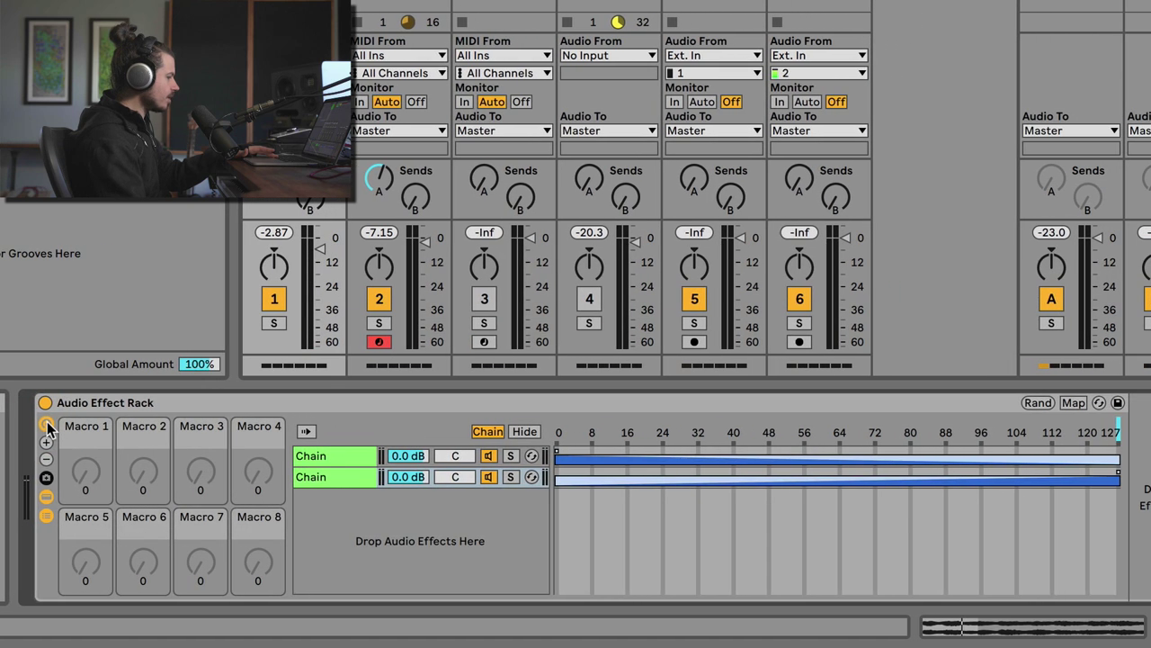
left_click(1074, 403)
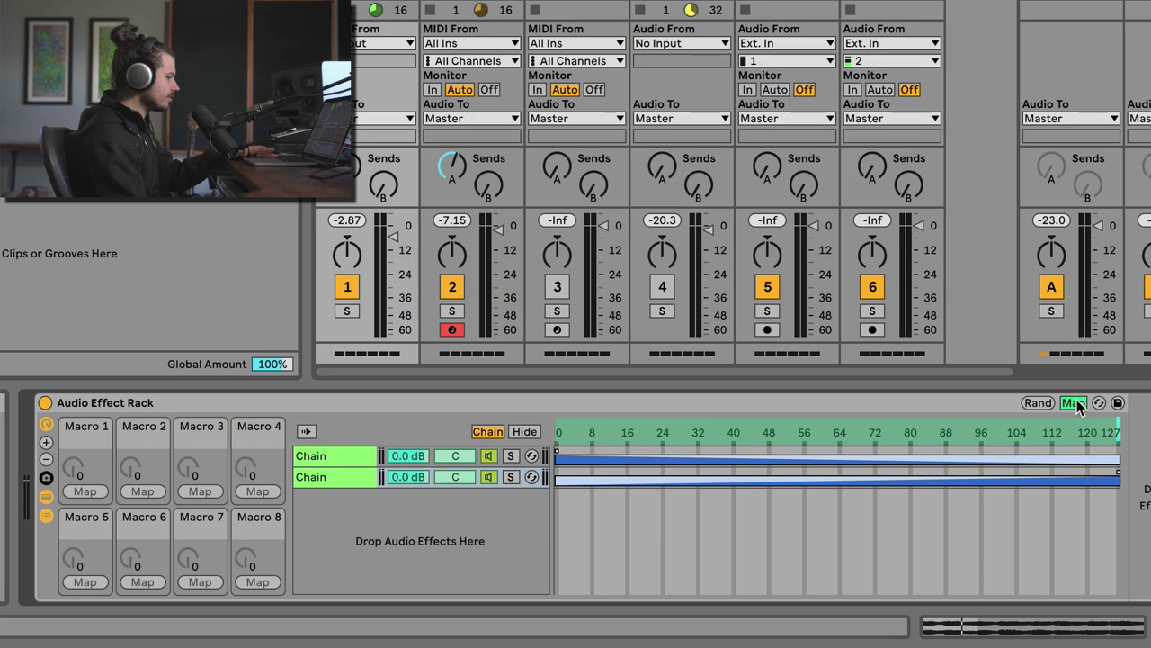
left_click(880, 435)
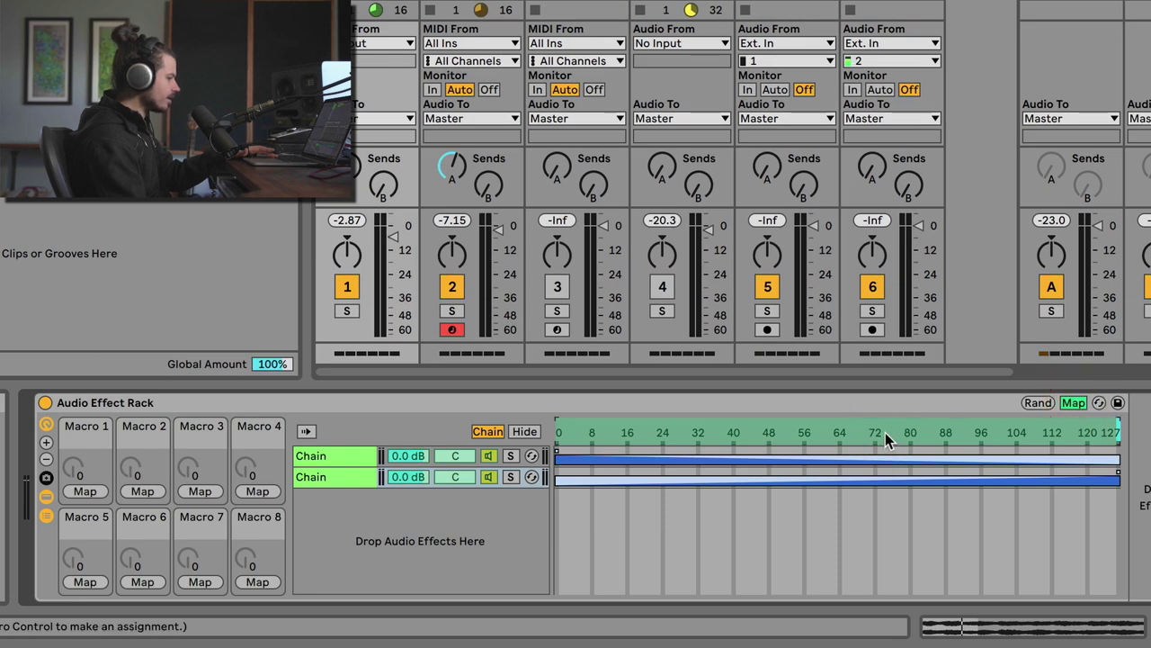
left_click(1073, 403)
left_click(1072, 403)
left_click(94, 492)
left_click_drag(75, 466, 75, 439)
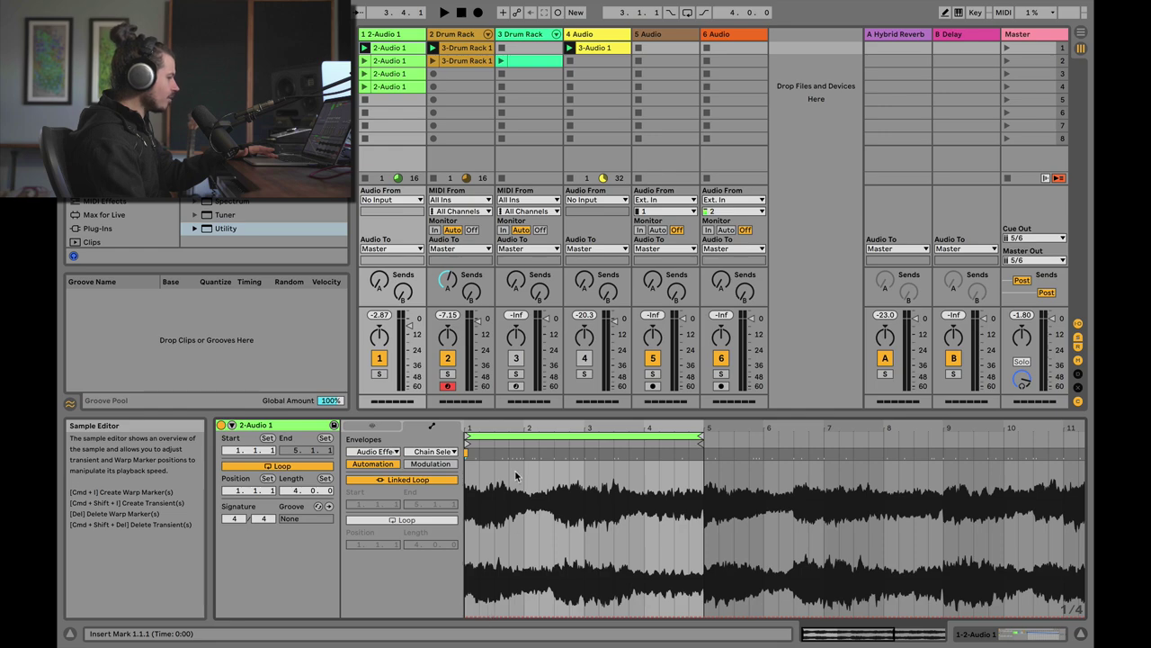
Shape the Chain Selector envelope into a curve rising to 127 over bar 1, duplicate it across bars 2 to 4, and play the clip.
left_click_drag(483, 618, 564, 505)
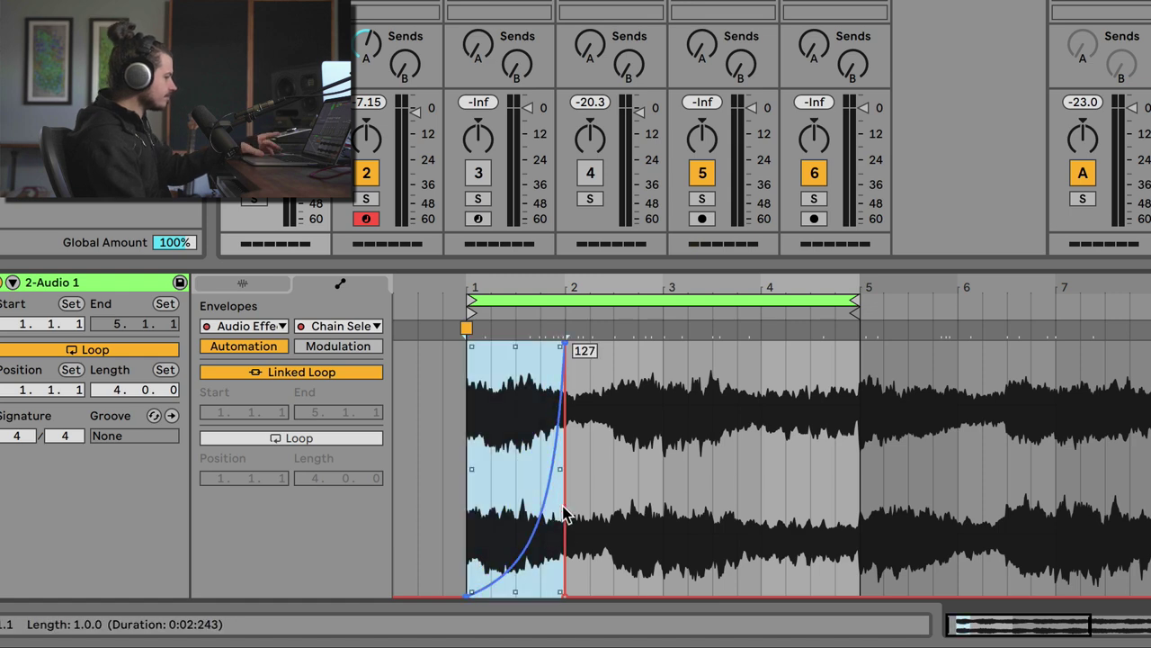
key("ctrl+d")
key("ctrl+d")
key("ctrl+d")
left_click(475, 474)
key("space")
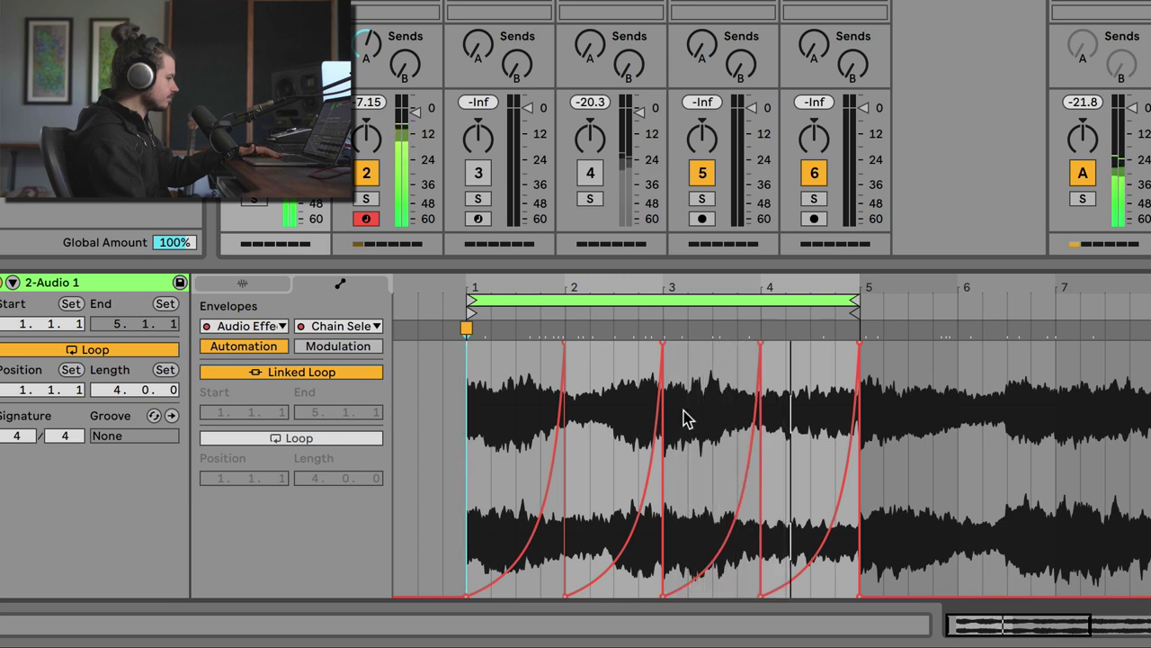
Remove the intermediate Chain Selector breakpoints to leave one rise from bar 3 to bar 5, play it, and adjust the rise's curvature.
left_click(664, 346)
left_click(761, 346)
left_click_drag(761, 595, 664, 596)
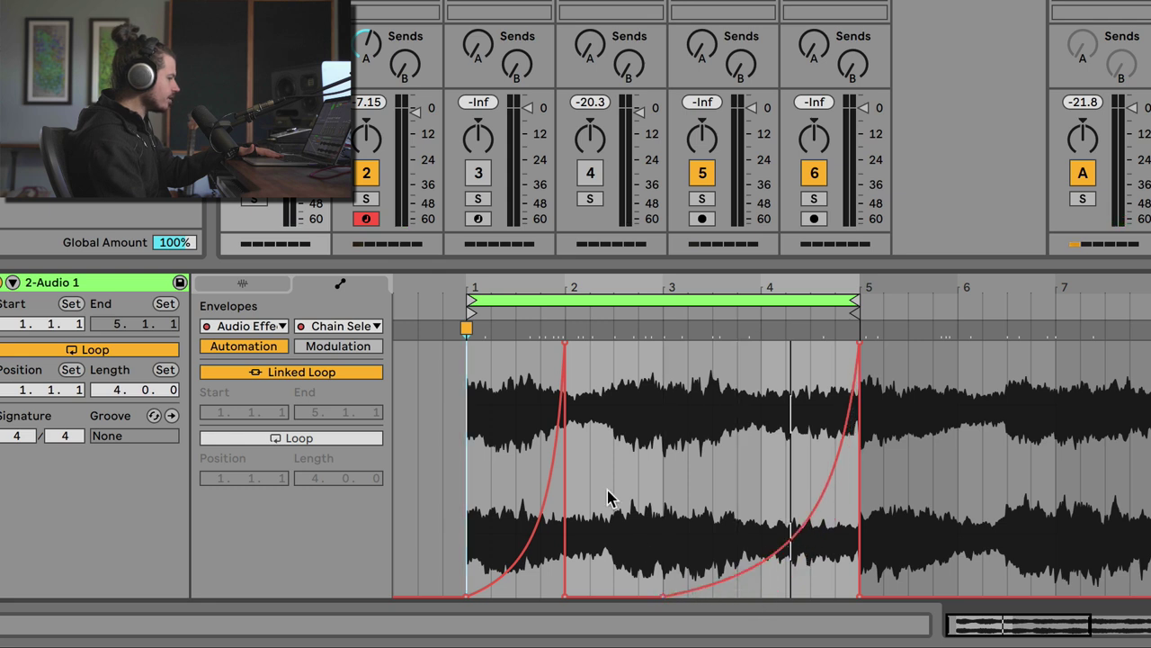
left_click(566, 345)
key("space")
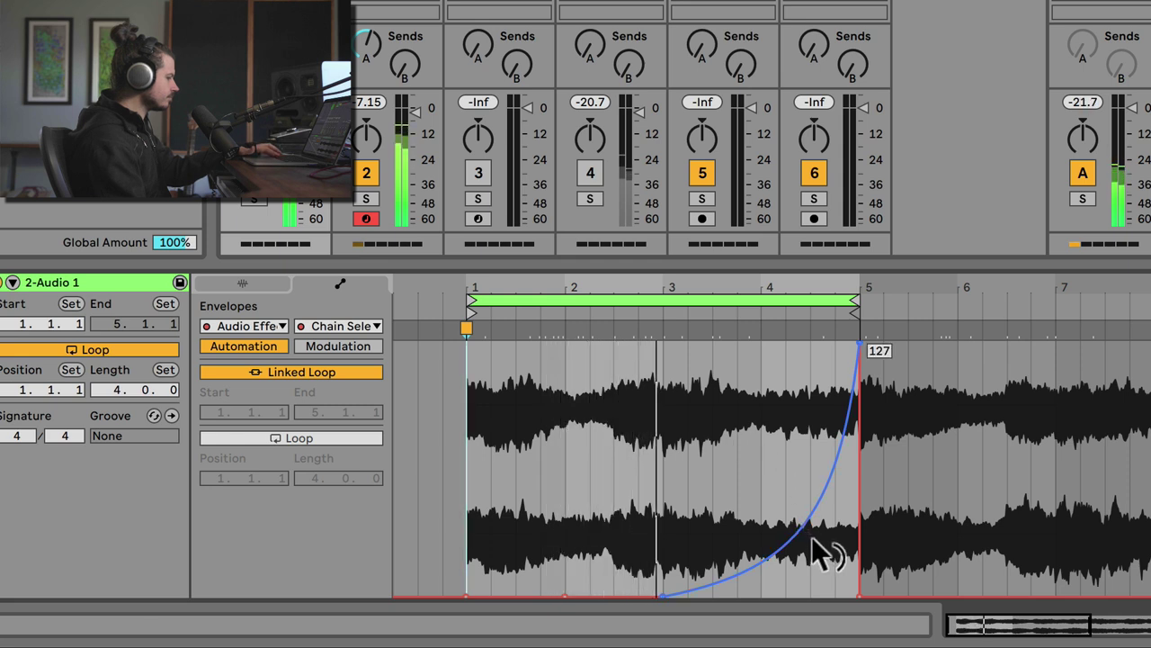
left_click_drag(811, 534, 812, 505)
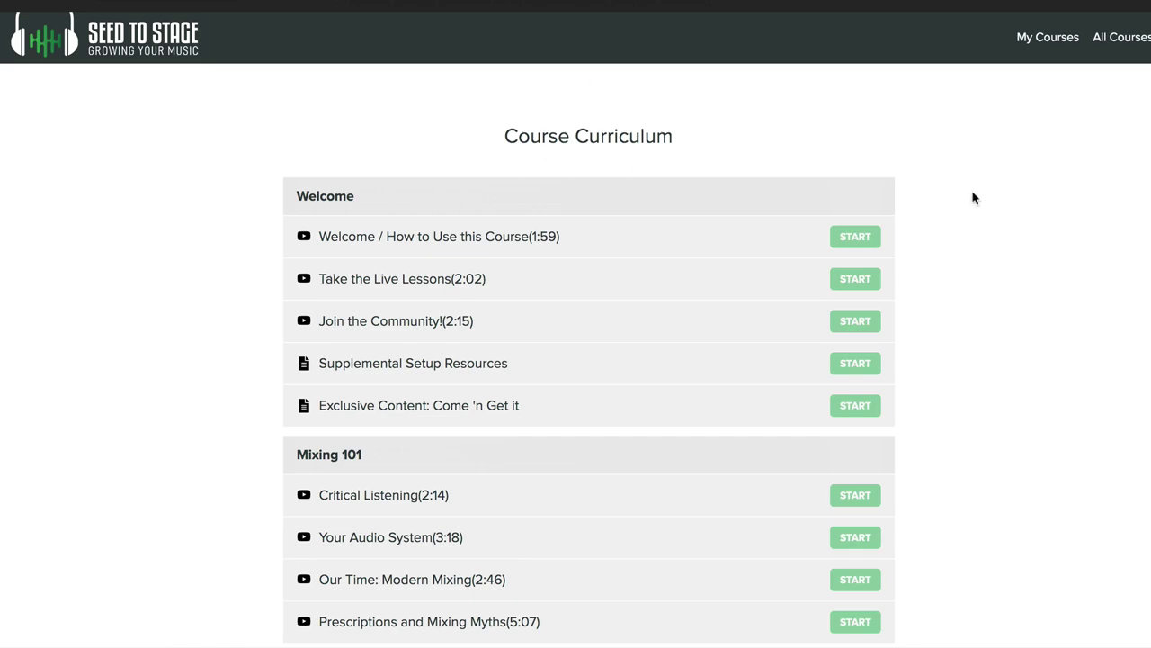
Browse the Seed to Stage course curriculum and the feedback channel of its Discord server.
scroll(973, 197, "down", 20)
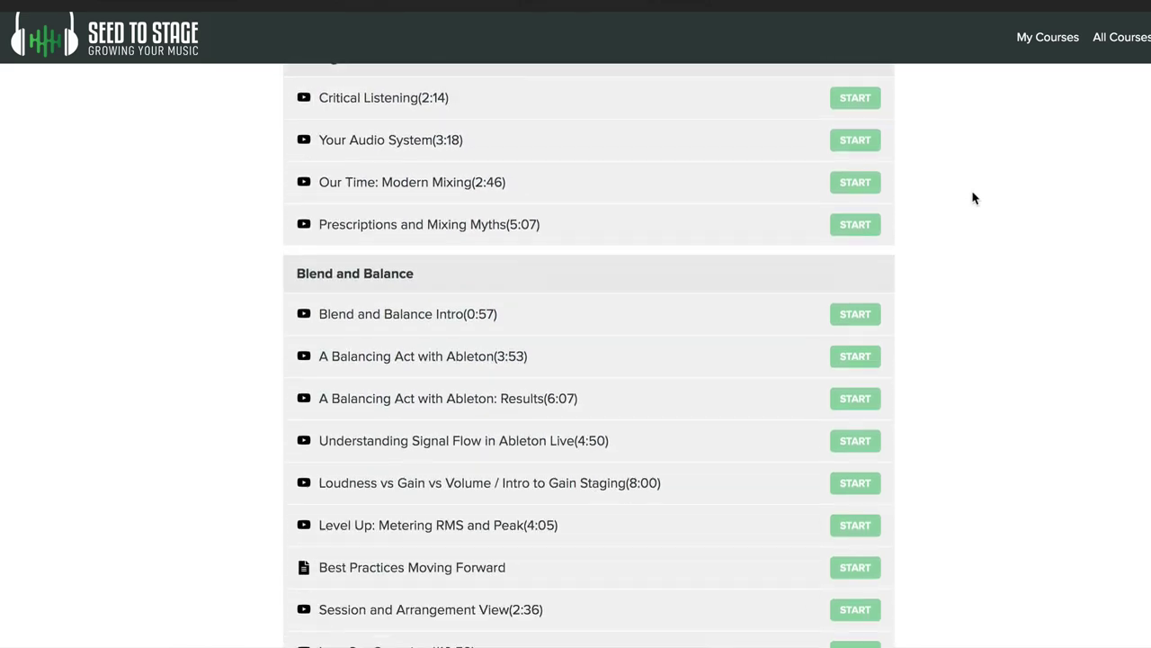
scroll(973, 197, "down", 12)
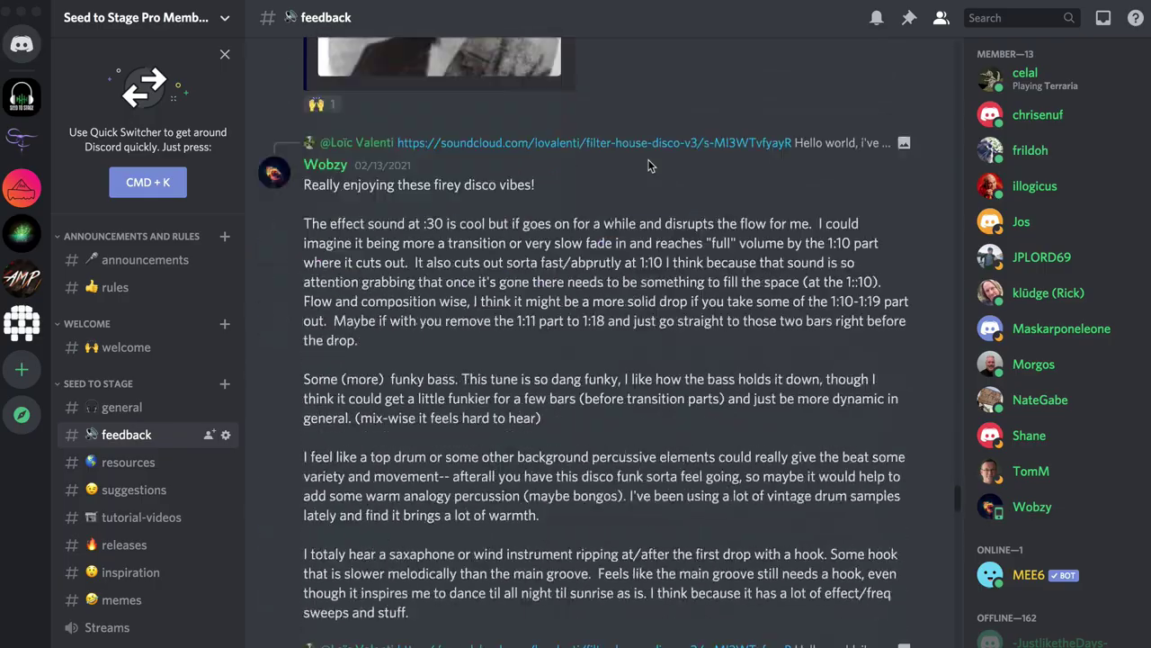
scroll(651, 165, "down", 10)
scroll(651, 166, "down", 20)
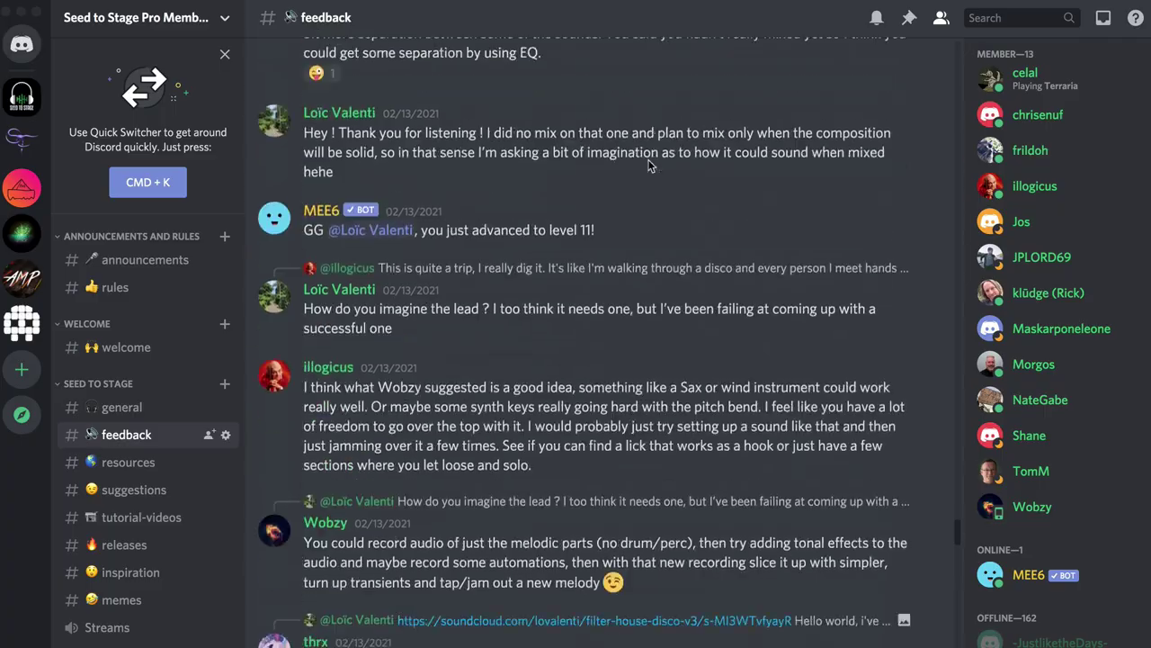
scroll(651, 165, "down", 5)
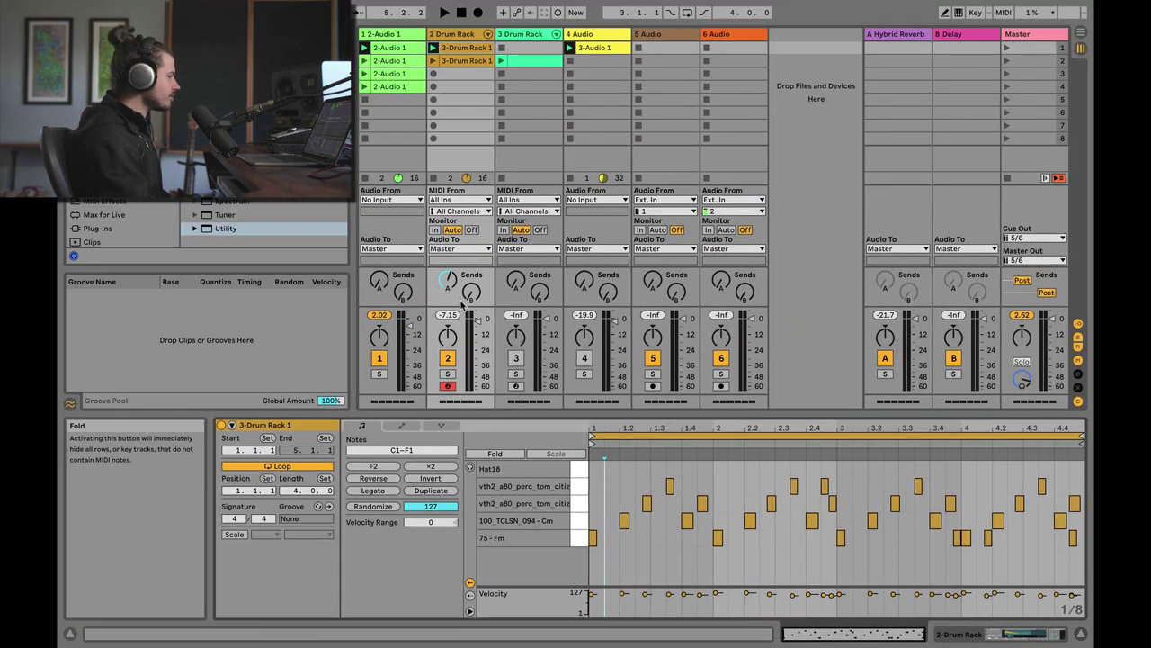
Stop track 1's clip, browse the grooves, and add Swing 16ths 61 to the Groove Pool.
left_click(367, 99)
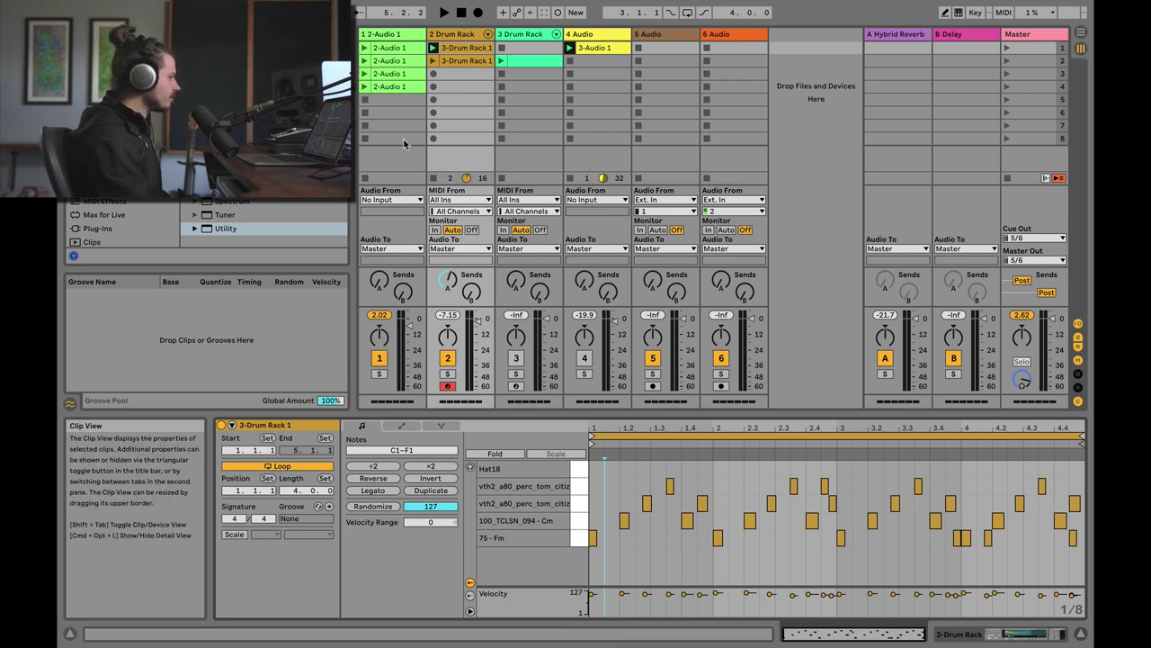
left_click(319, 507)
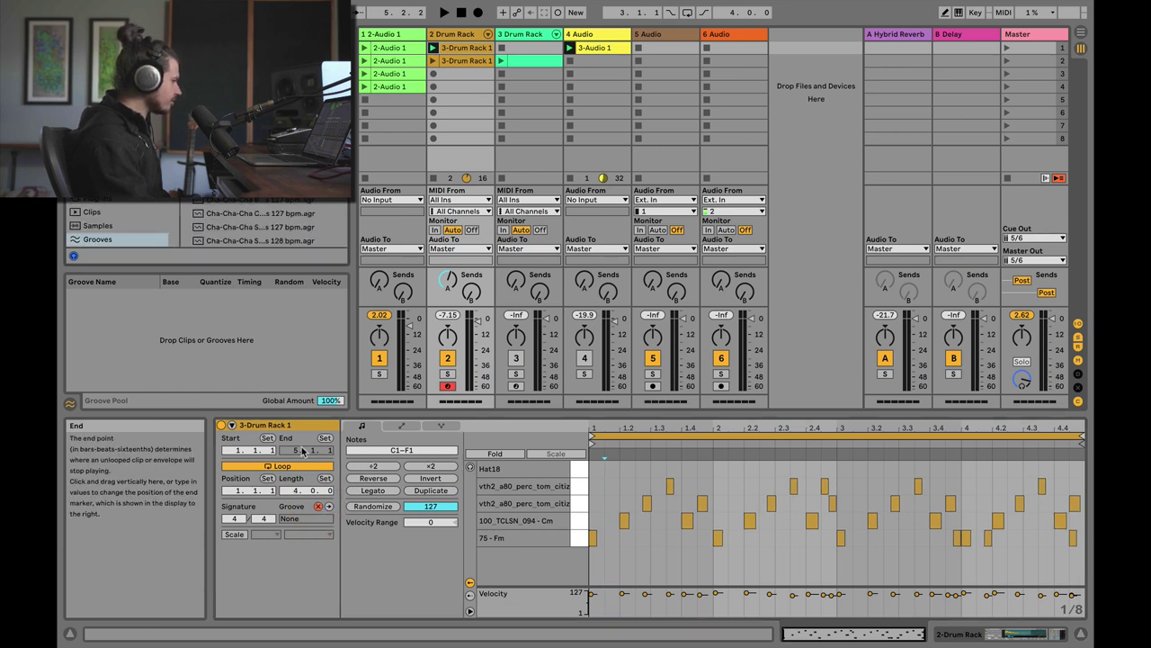
scroll(292, 230, "down", 5)
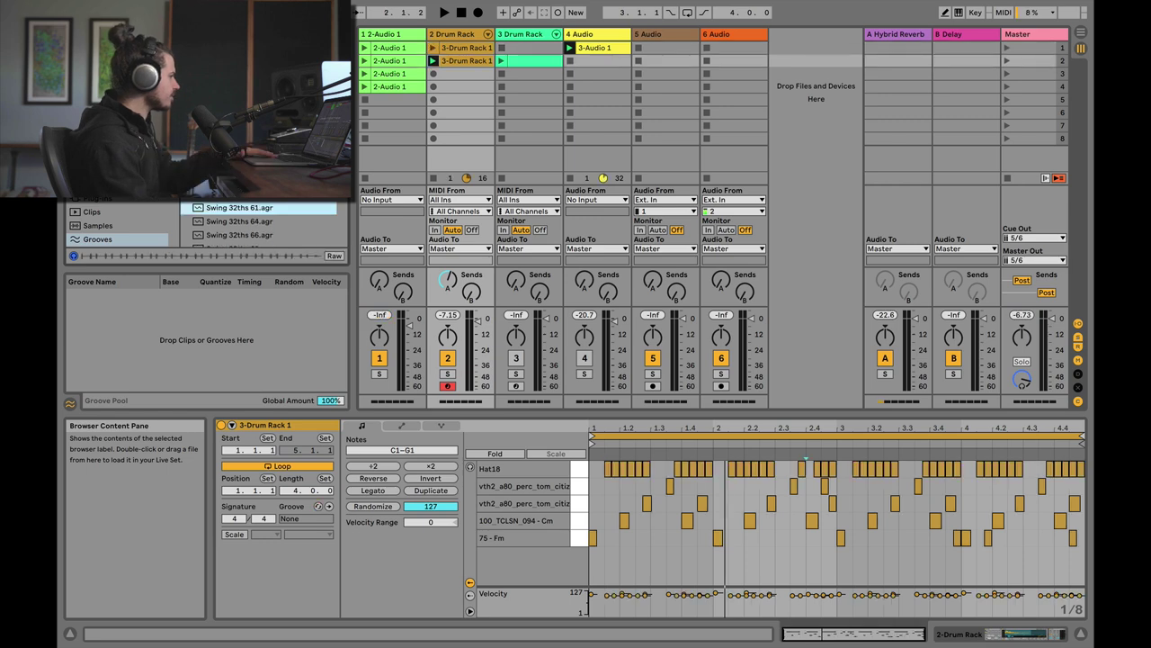
scroll(260, 225, "up", 1)
left_click_drag(238, 226, 219, 317)
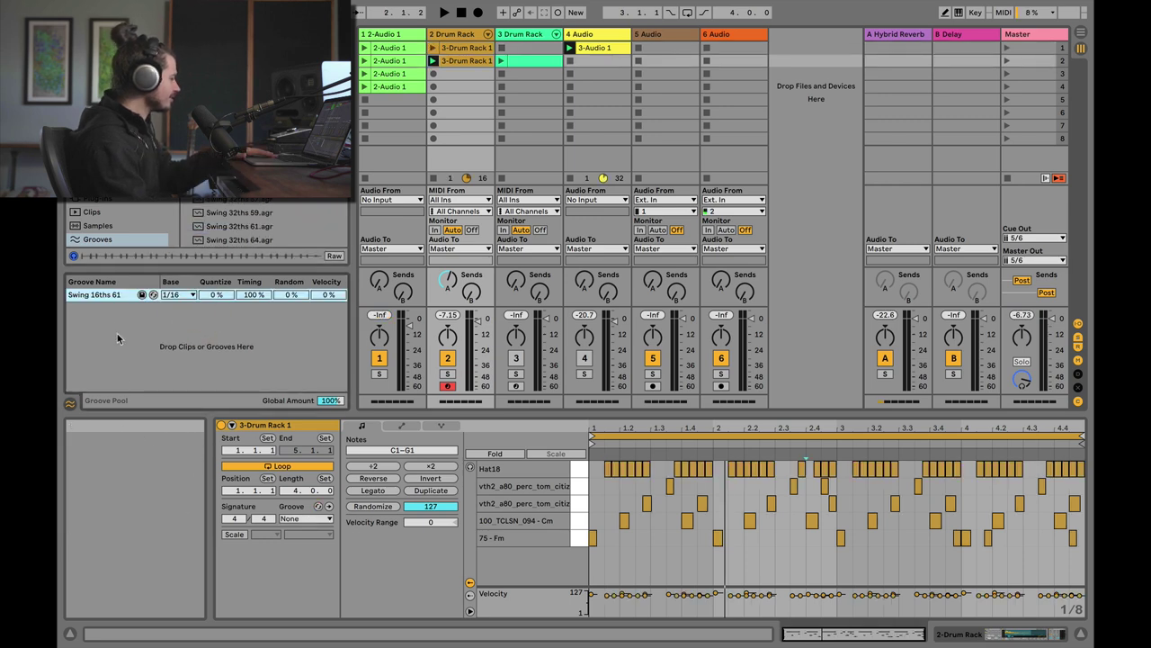
Play track 2's second drum clip, assign it the Swing 16ths 61 groove, and play it again.
left_click(455, 61)
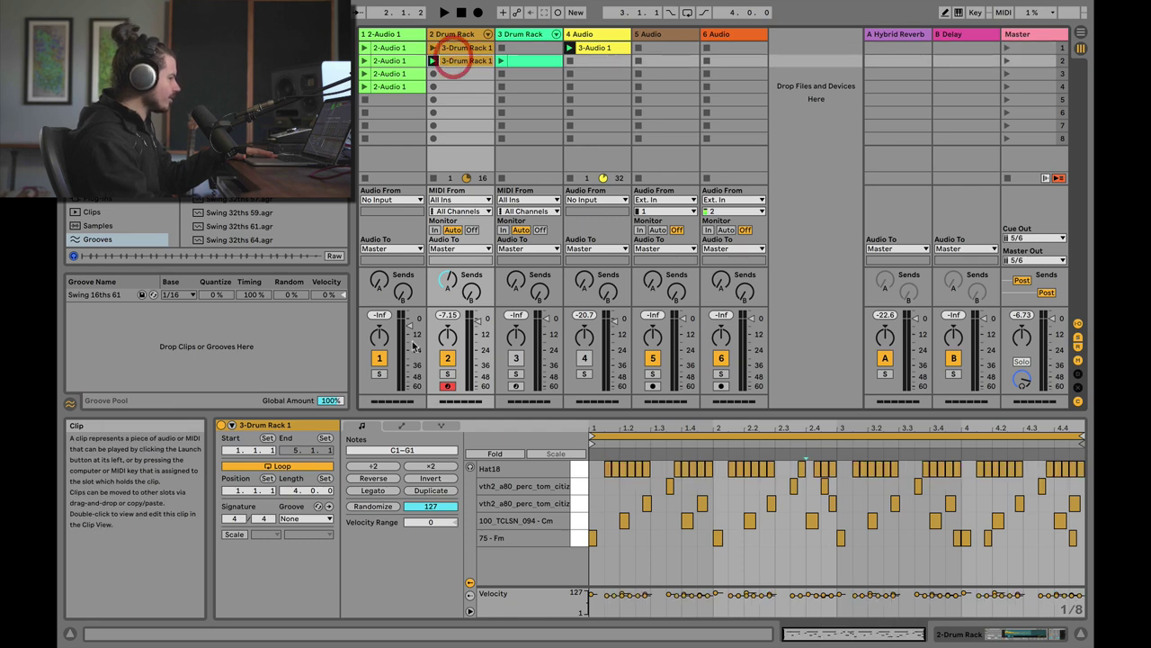
left_click(434, 61)
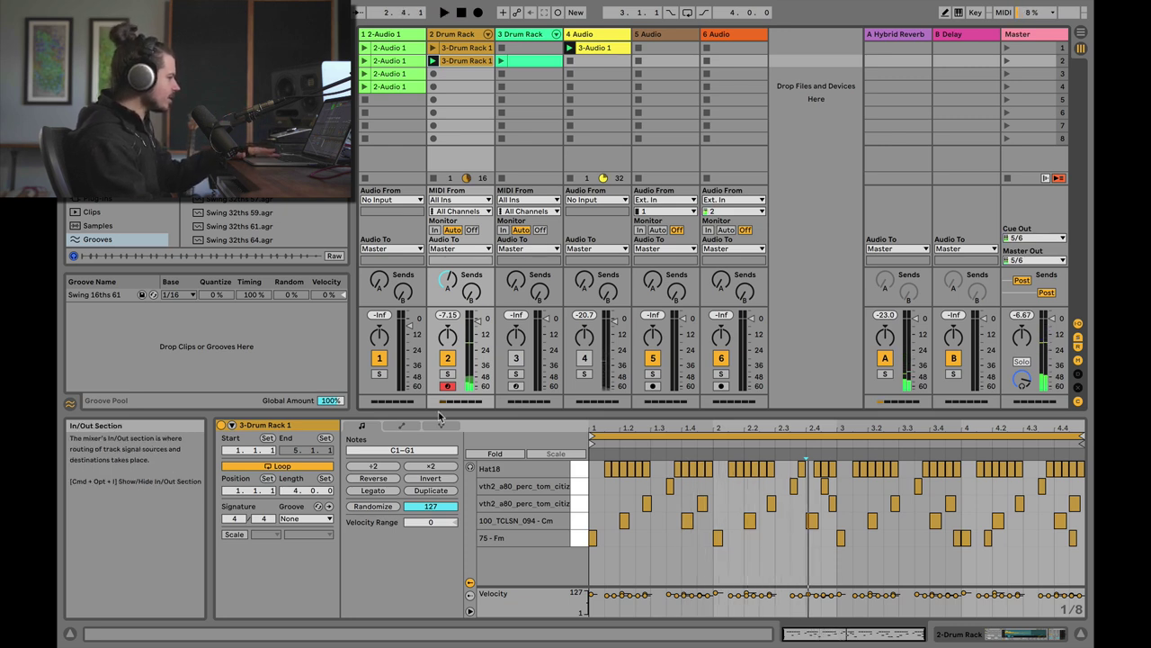
left_click(306, 522)
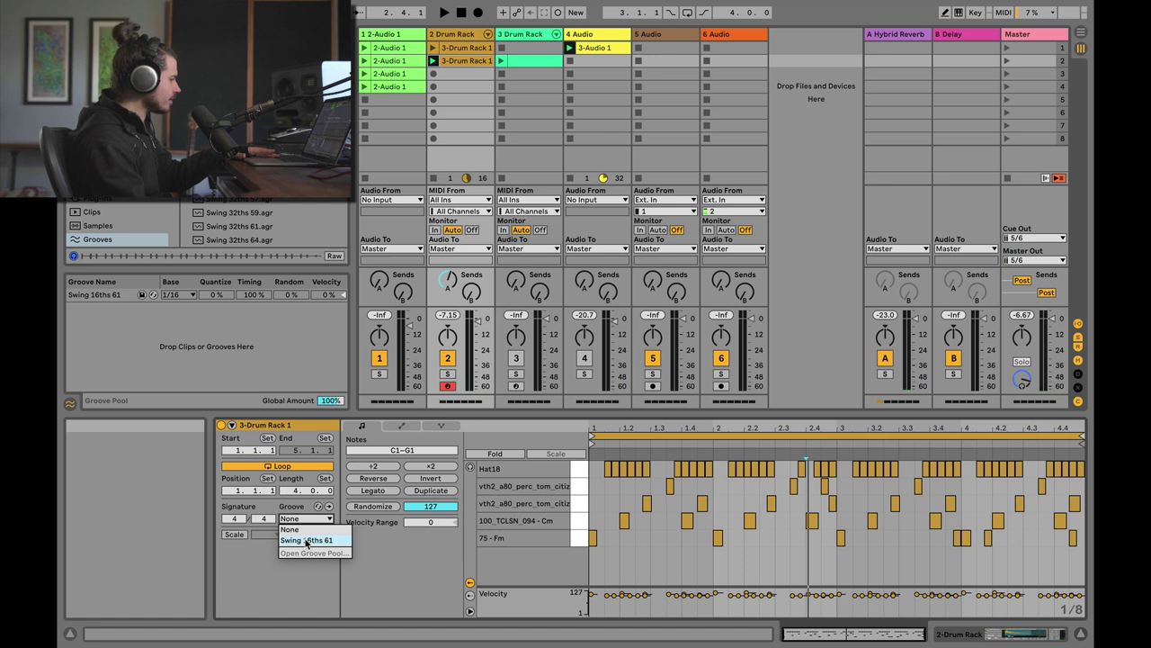
left_click(306, 541)
key("space")
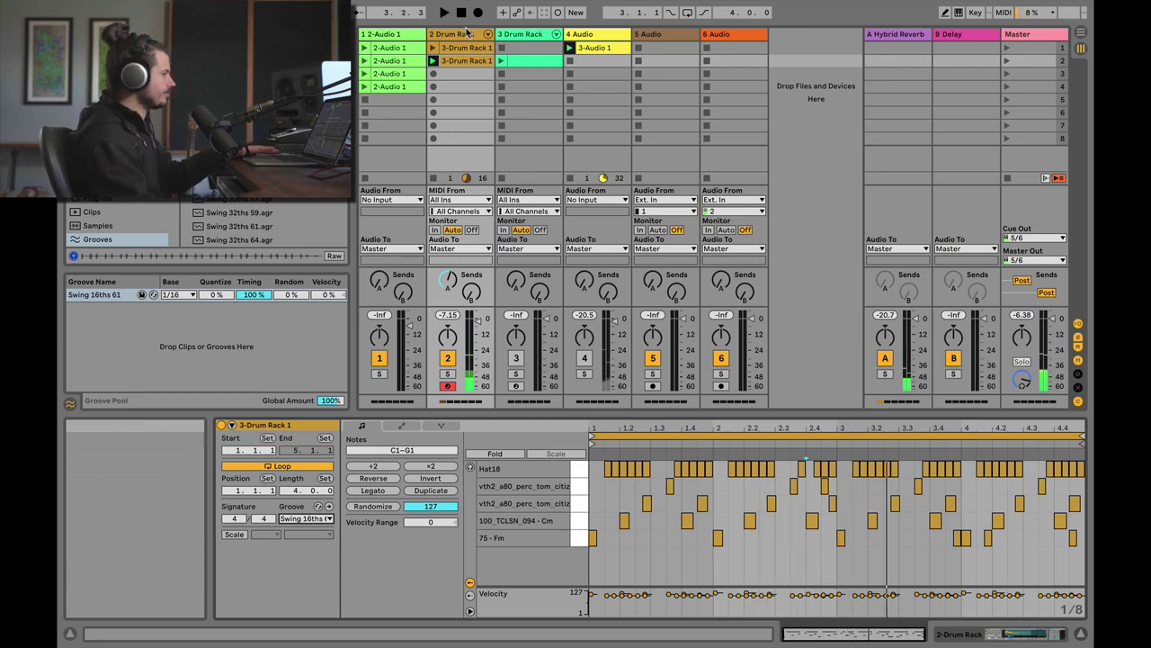
Show track 1's devices and launch its first clip alongside the swung drums.
left_click(402, 61)
left_click(386, 50)
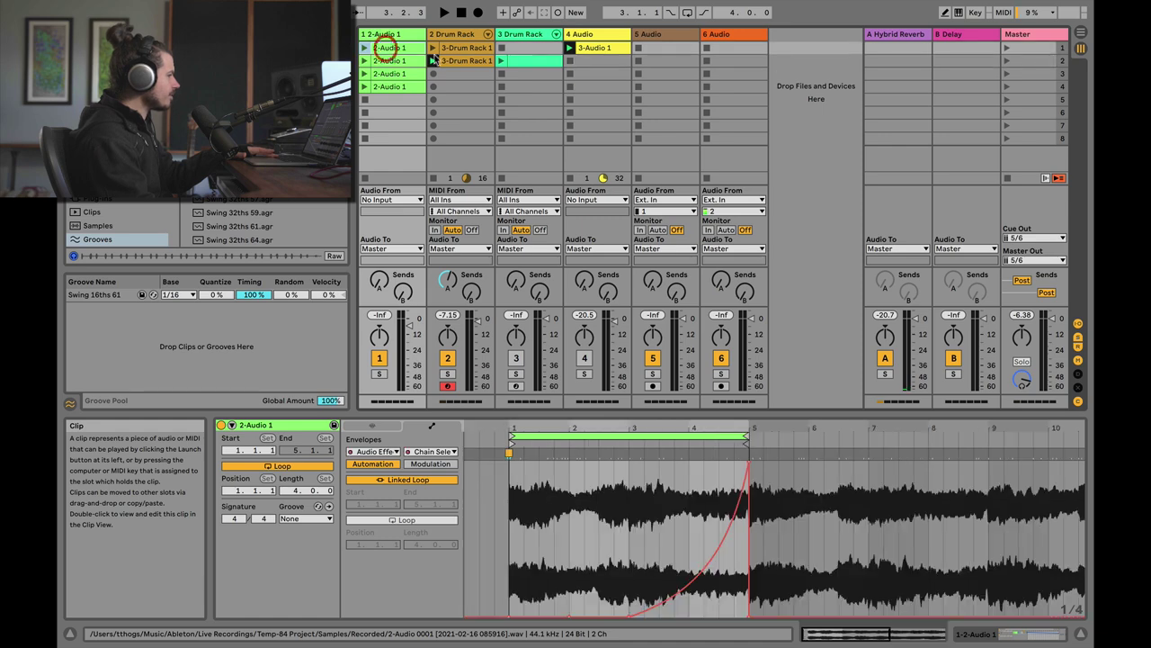
left_click(371, 35)
left_click(366, 47)
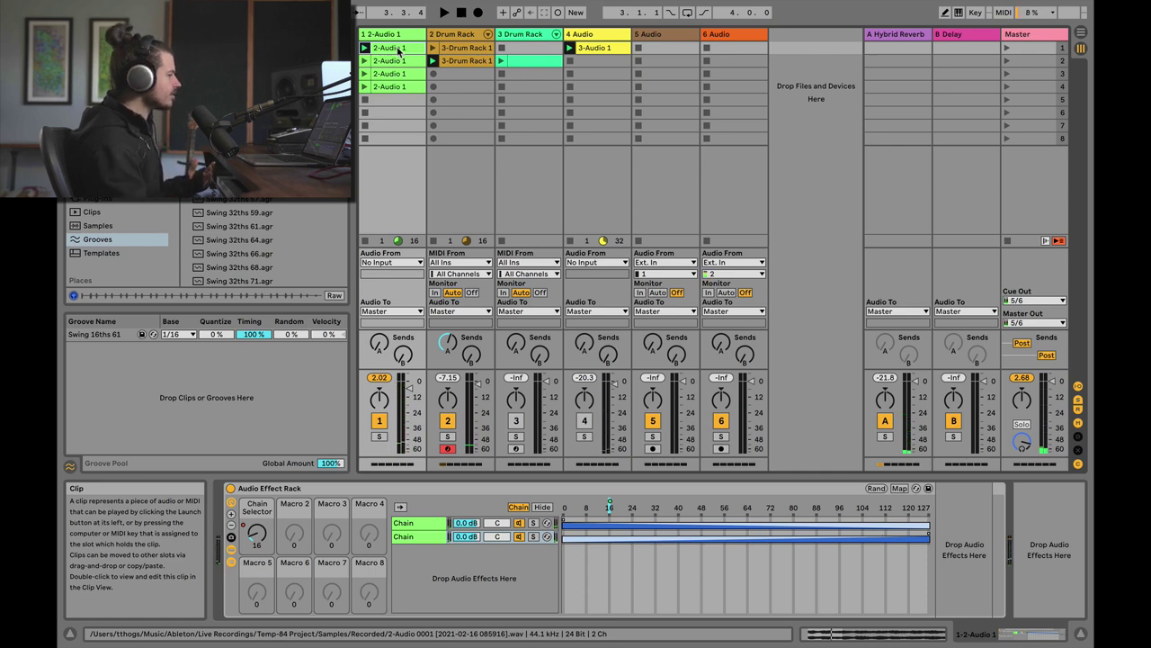
Show the Utility Gain envelope of track 1's first clip and examine its gated segments up close.
double_click(390, 48)
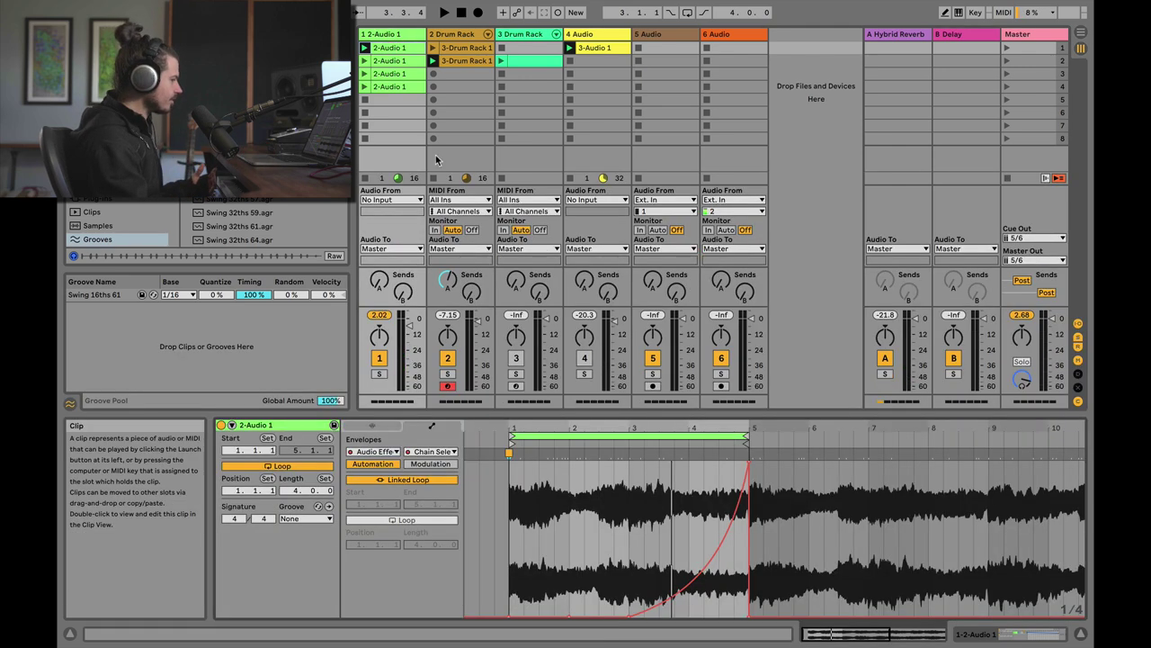
left_click(433, 451)
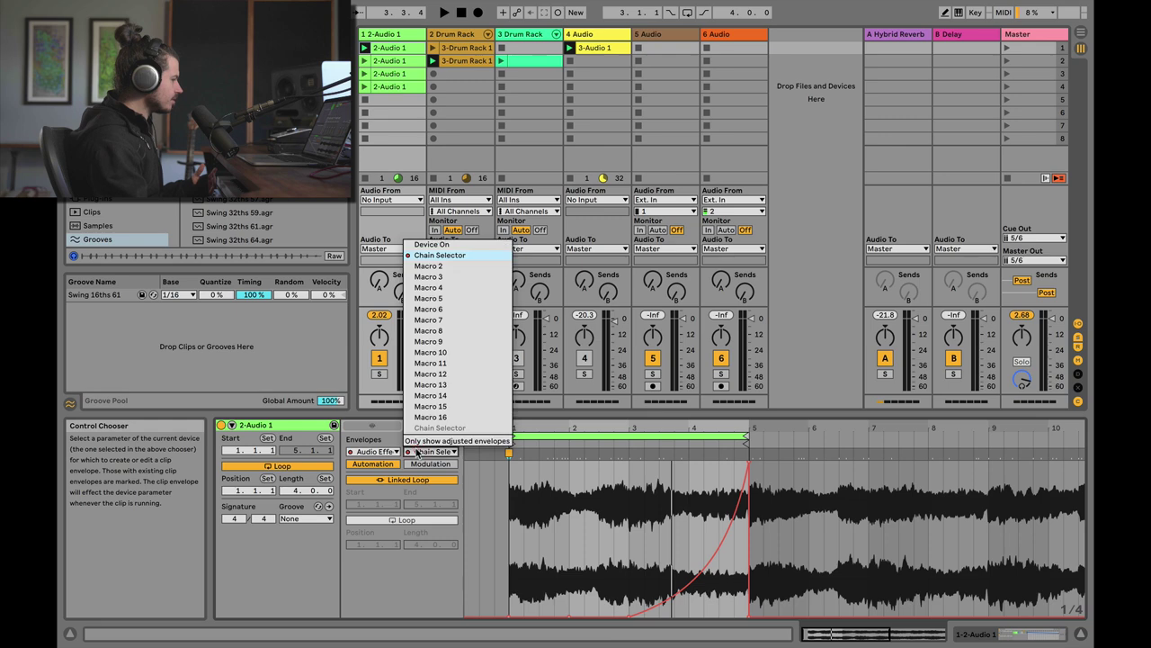
left_click(371, 452)
left_click(387, 495)
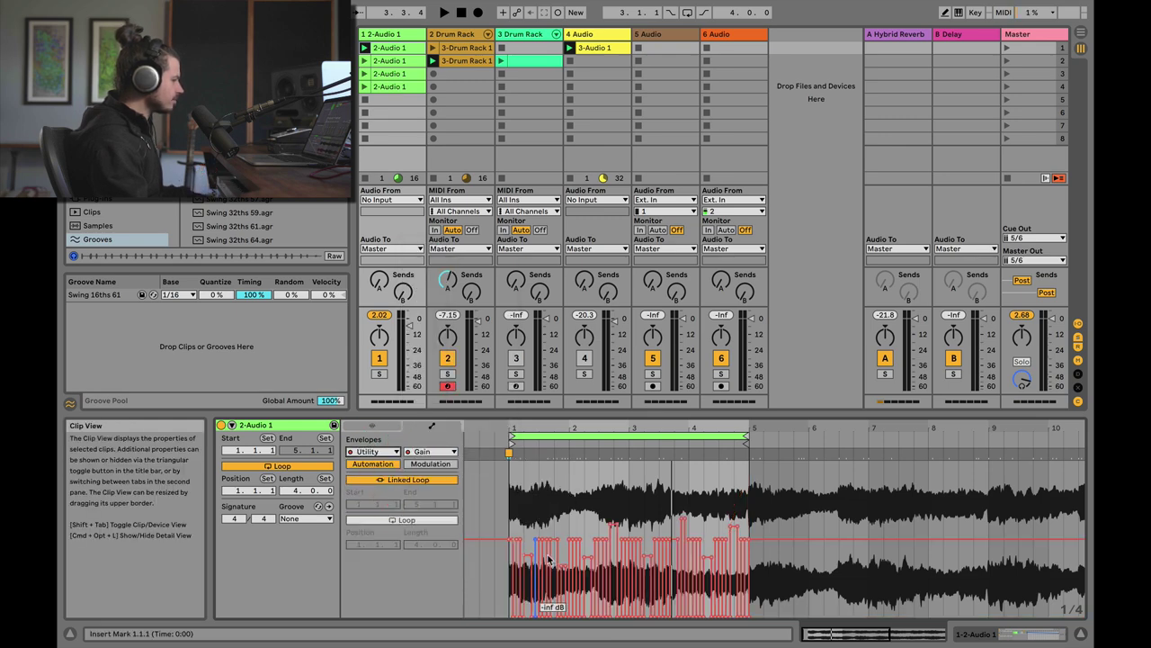
left_click_drag(560, 430, 567, 504)
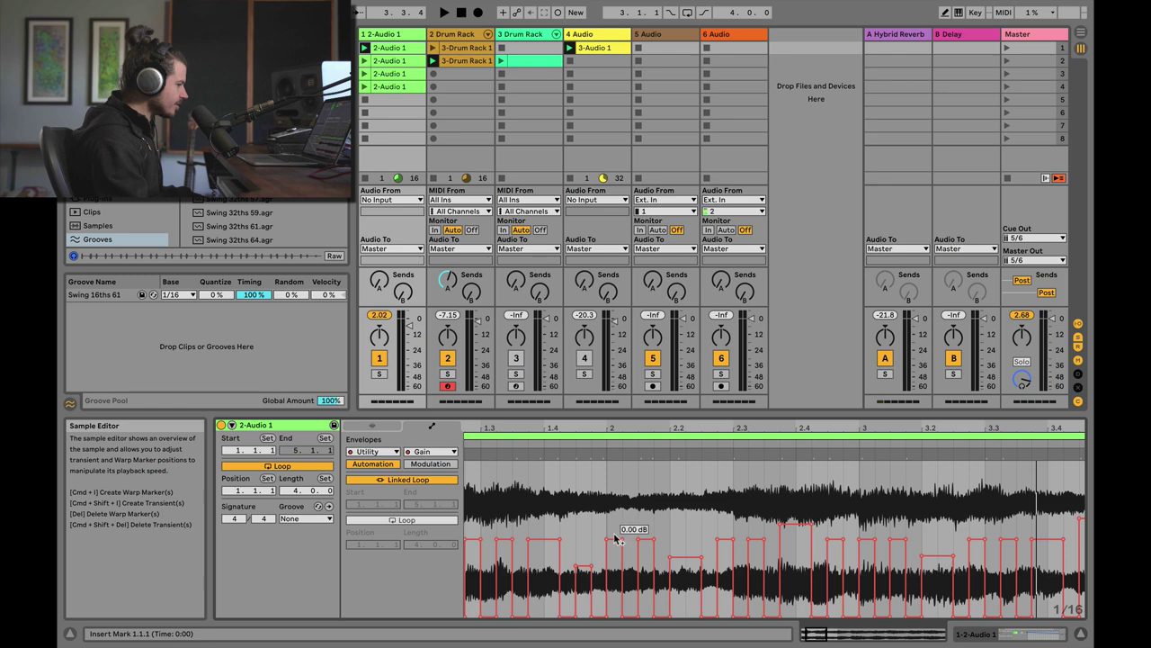
Play the drums without track 1, activate track 3, and open its percussion clip.
left_click(452, 35)
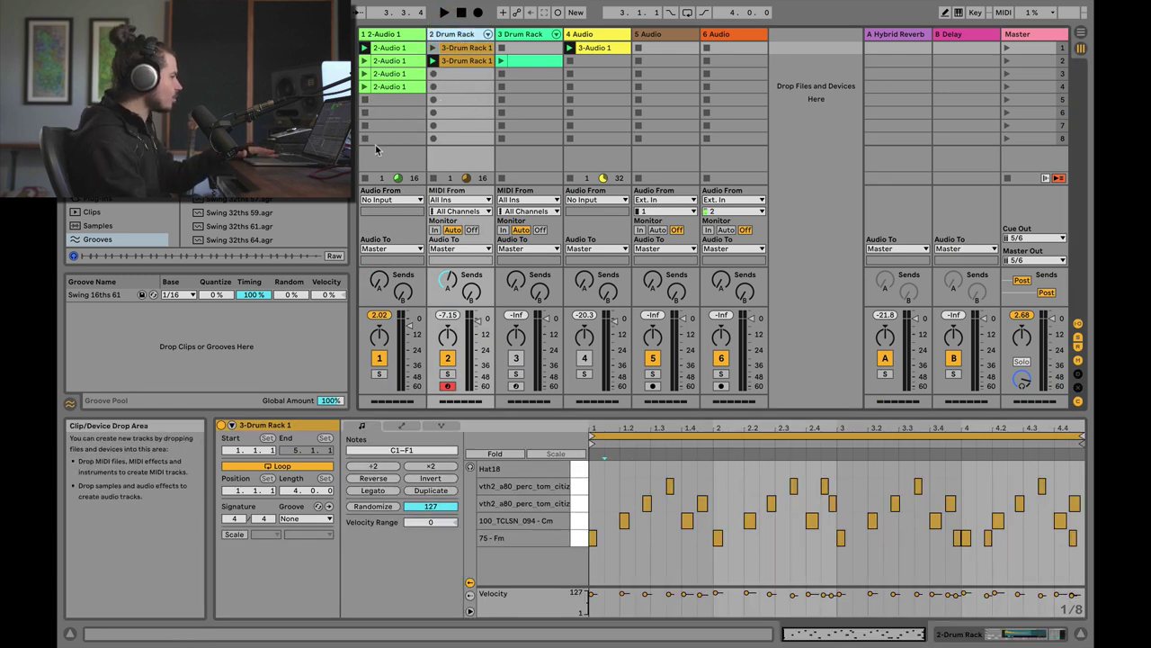
key("space")
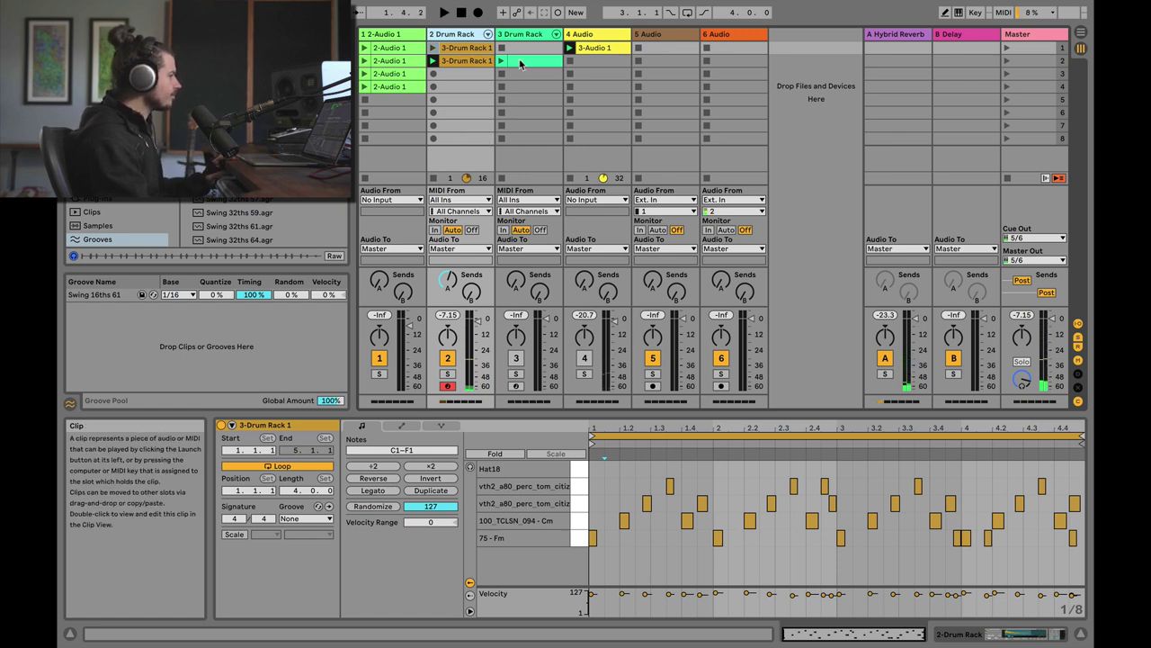
left_click(517, 358)
left_click(528, 63)
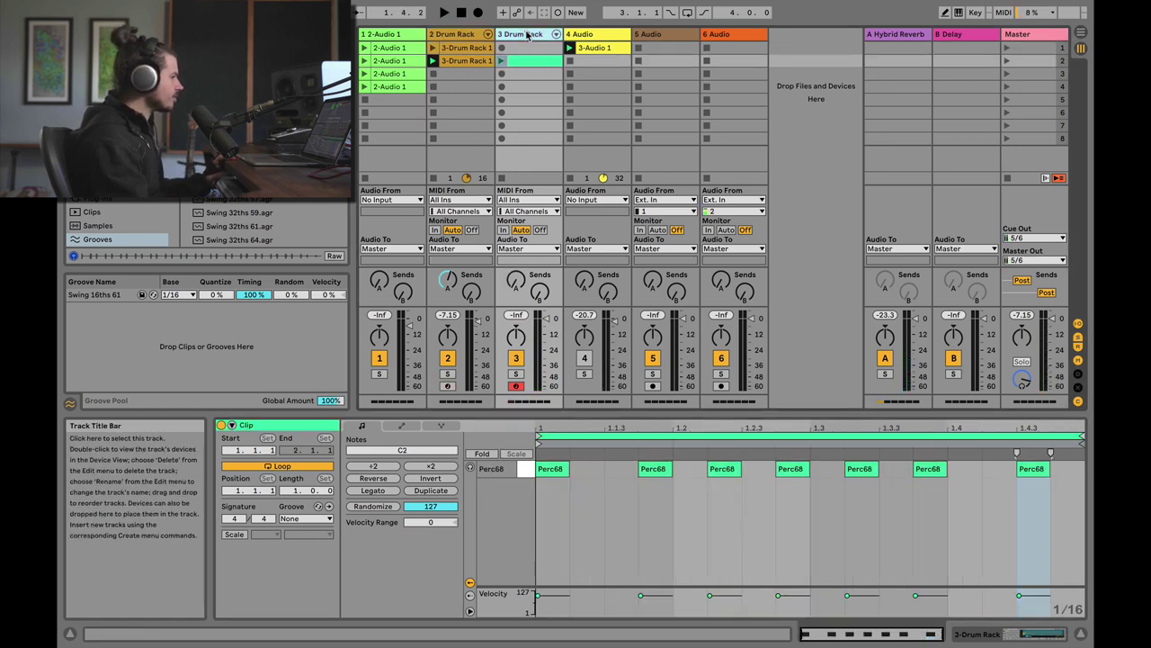
Show track 3's Drum Rack and launch its percussion clip.
double_click(528, 34)
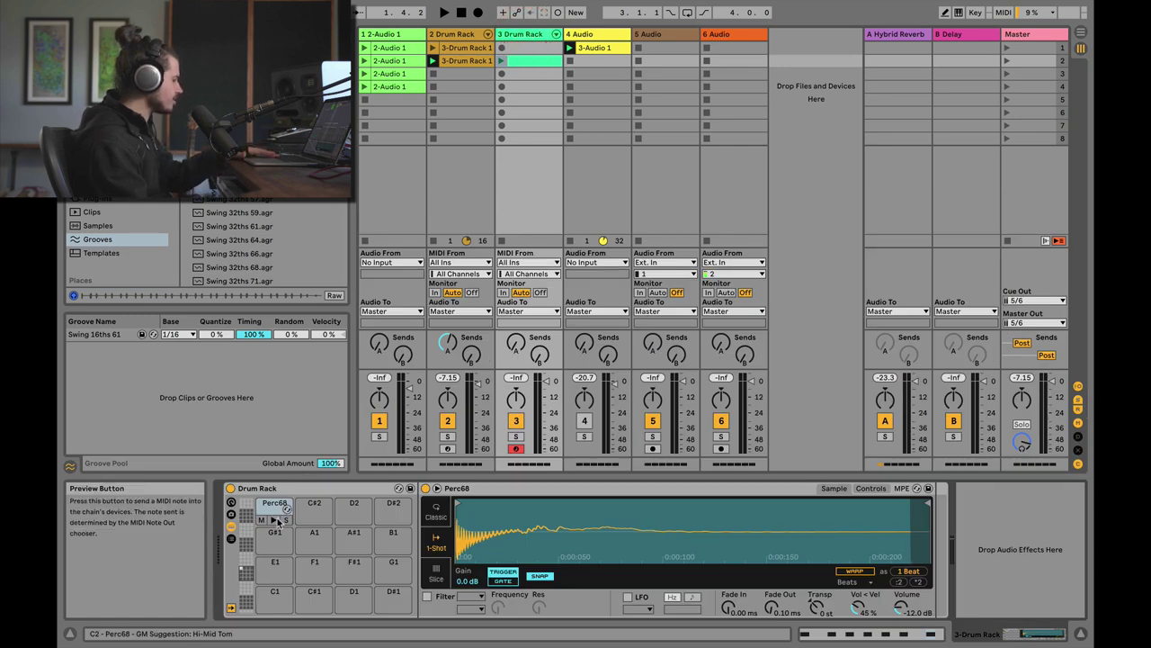
left_click(509, 61)
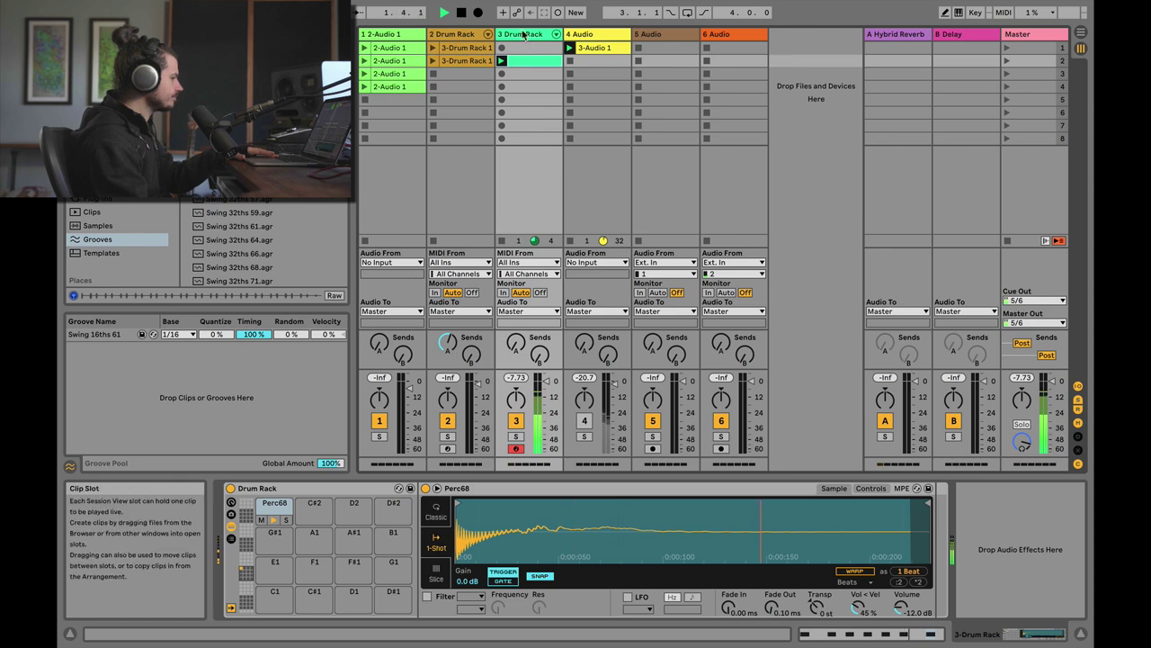
Assign the Swing 16ths 61 groove to track 3's percussion clip and play it alongside track 2's second drum clip.
double_click(530, 62)
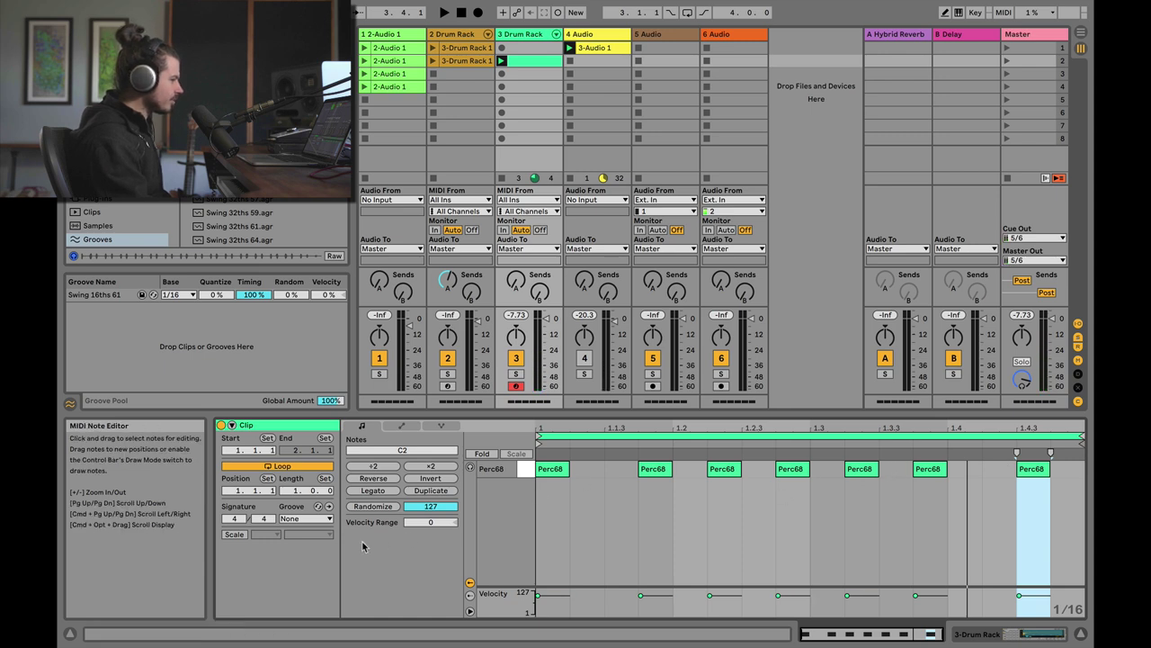
left_click(311, 518)
left_click(310, 540)
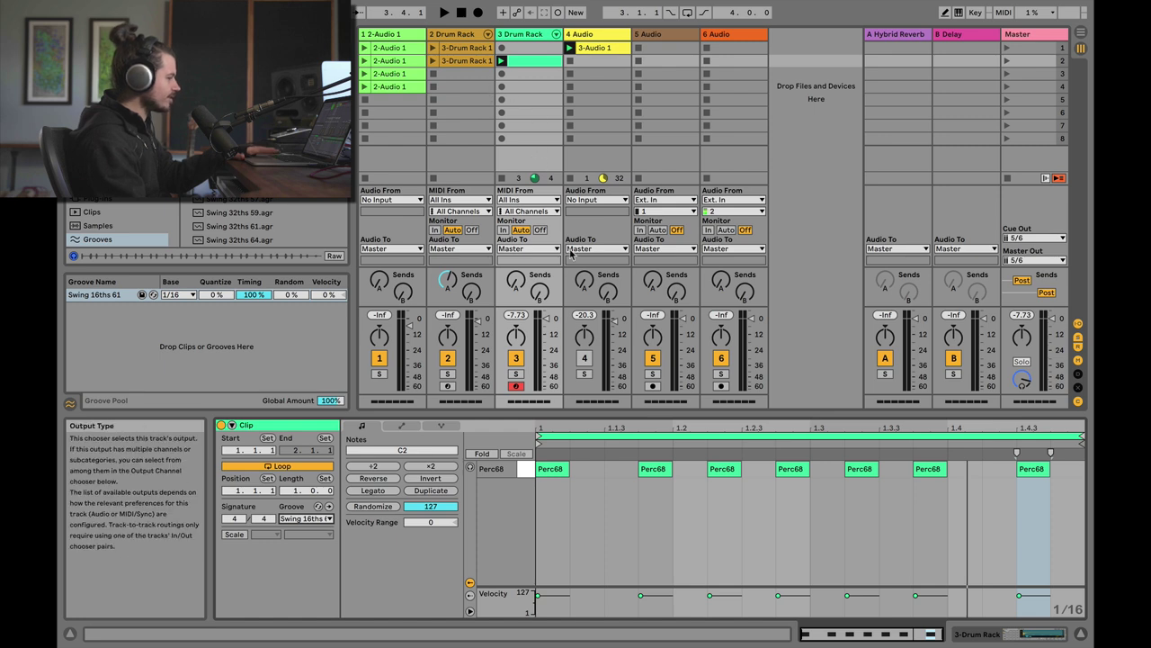
key("space")
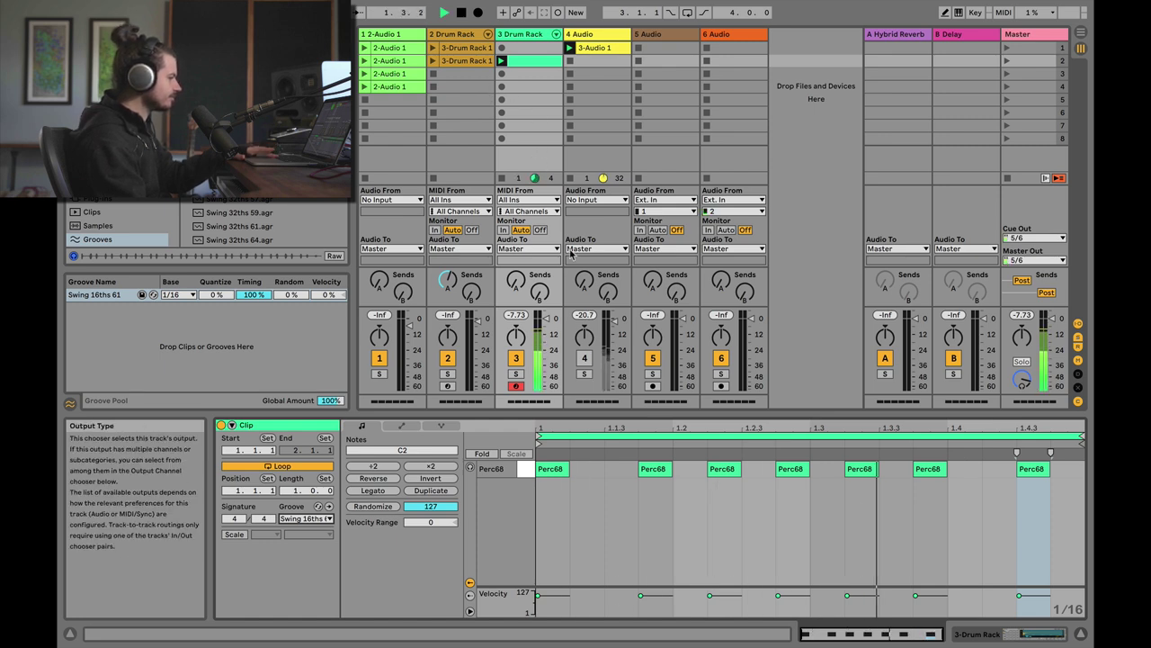
left_click(434, 62)
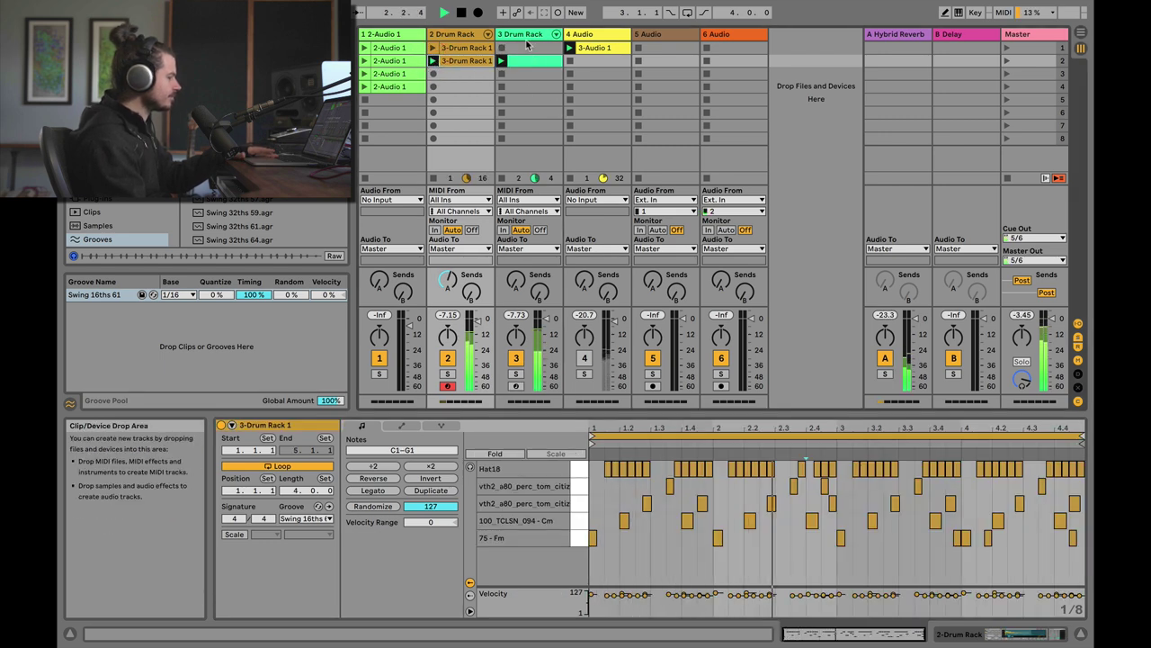
Show track 1's devices and play its second clip alongside the drum and percussion clips.
left_click(294, 519)
left_click(385, 35)
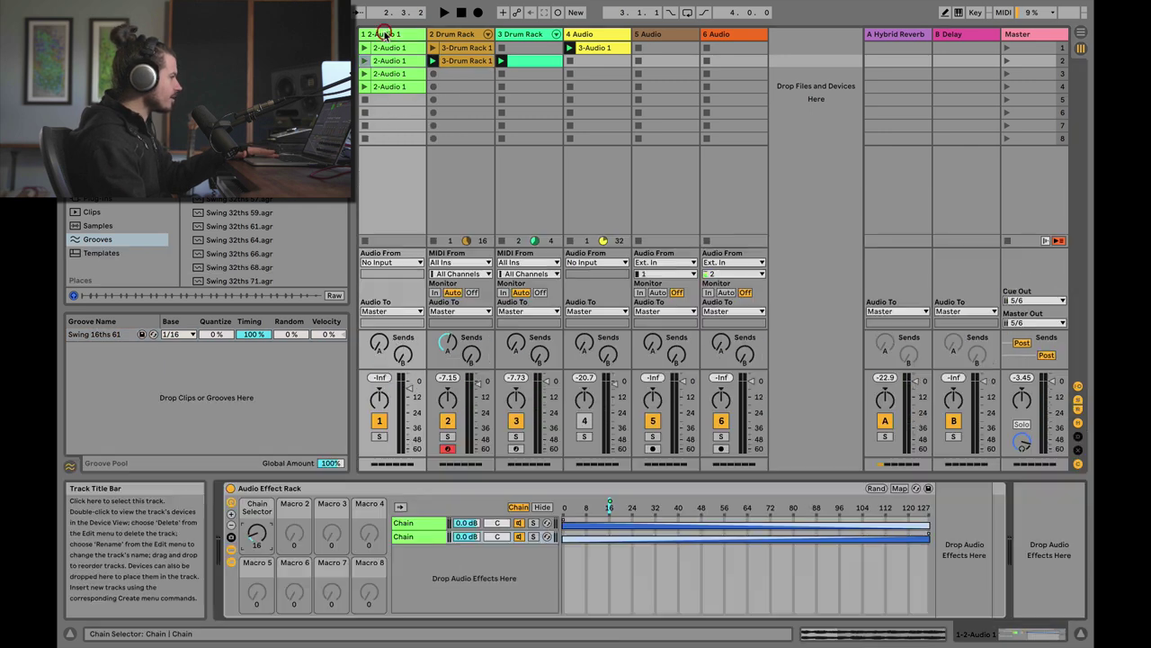
left_click(382, 60)
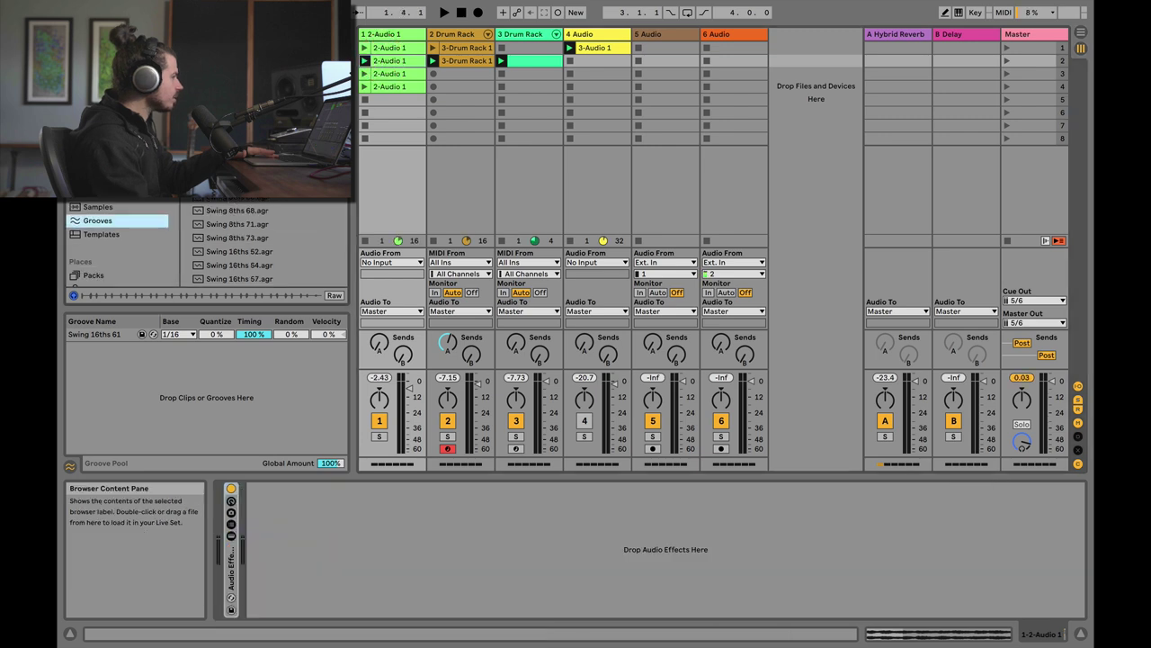
Find Gate among the audio effects in the browser and add it to track 1 after the effect rack.
scroll(225, 205, "up", 20)
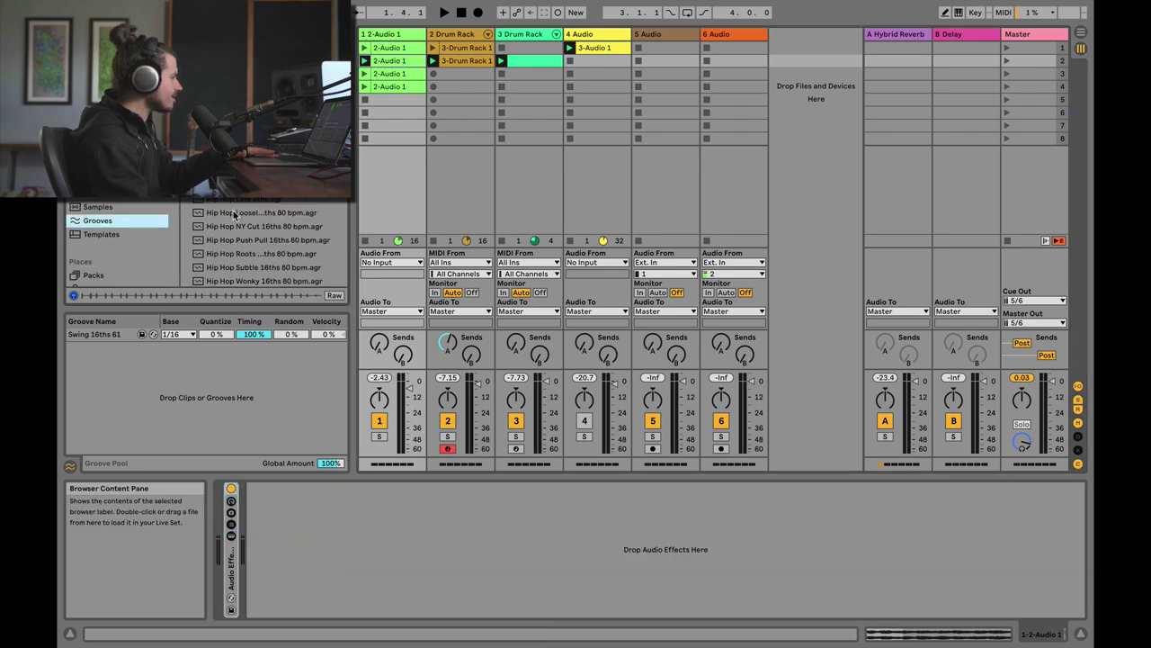
left_click(106, 139)
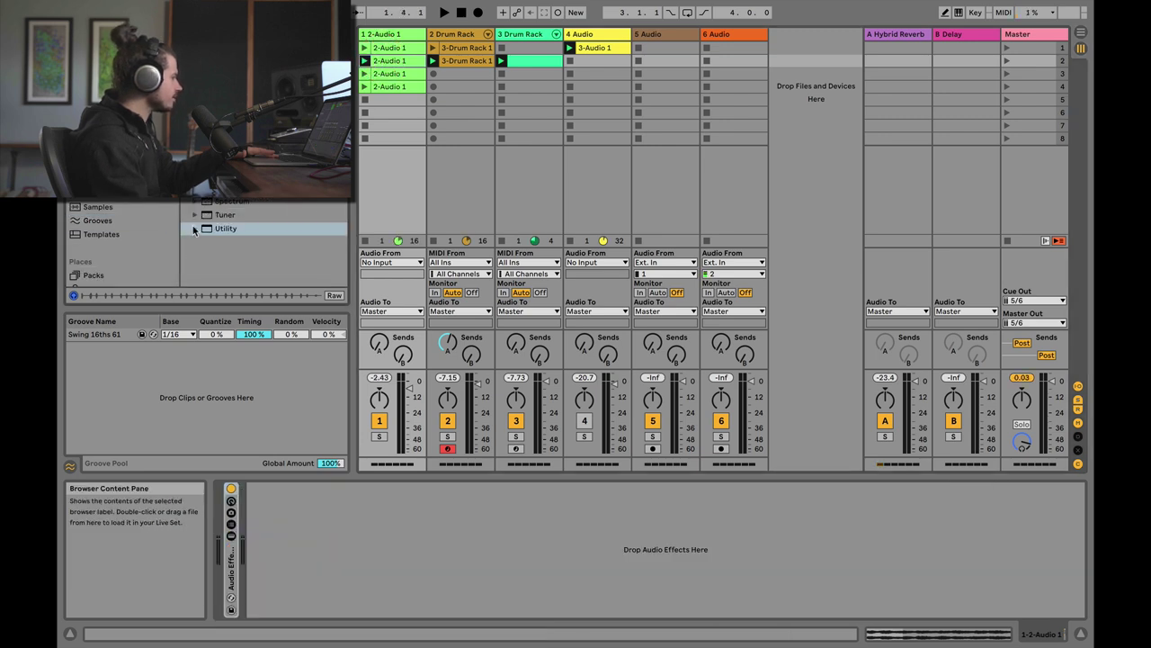
left_click(188, 77)
left_click_drag(220, 105, 429, 564)
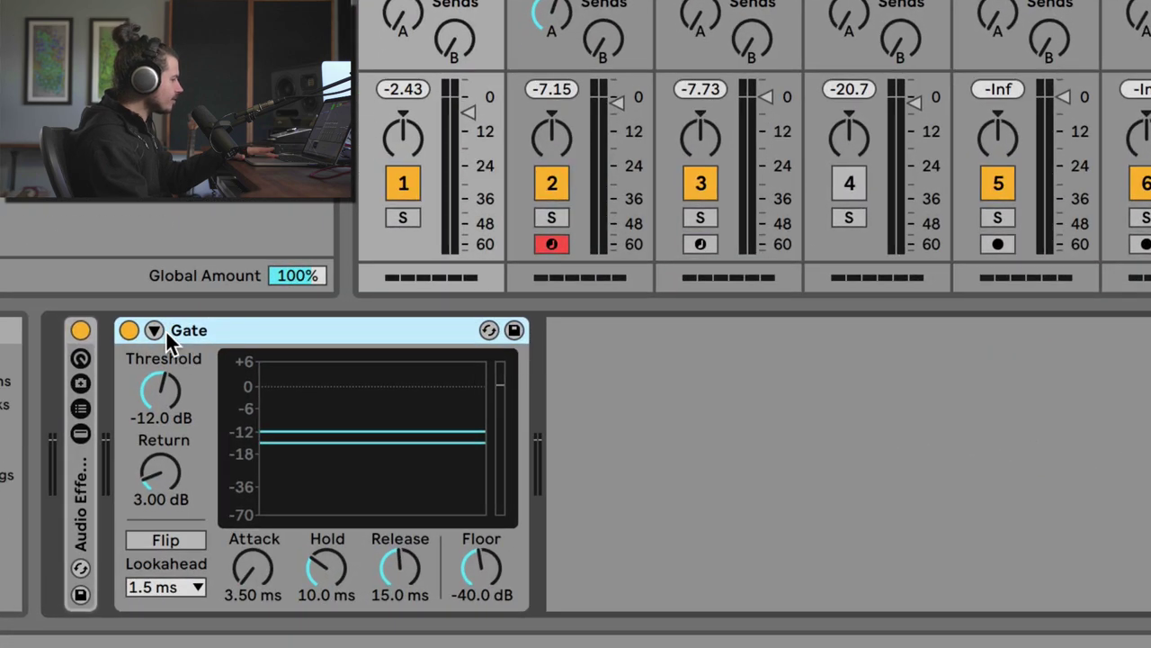
Expand the Gate, enable its sidechain, and take the sidechain signal from 3-Drum Rack.
left_click(227, 435)
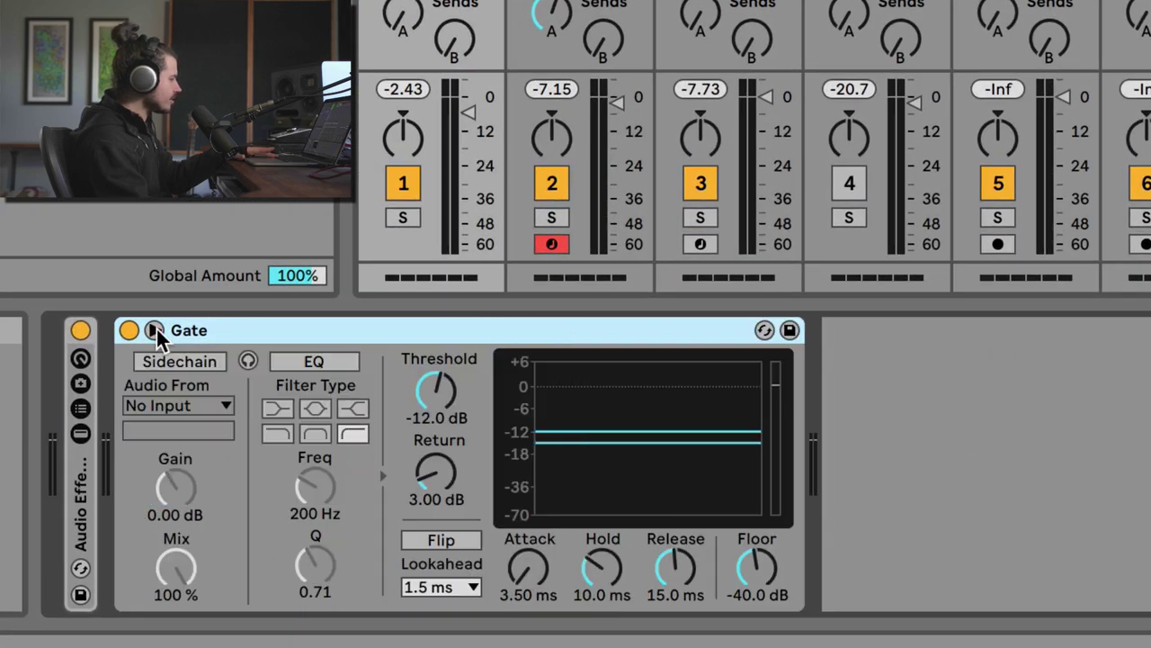
left_click(184, 363)
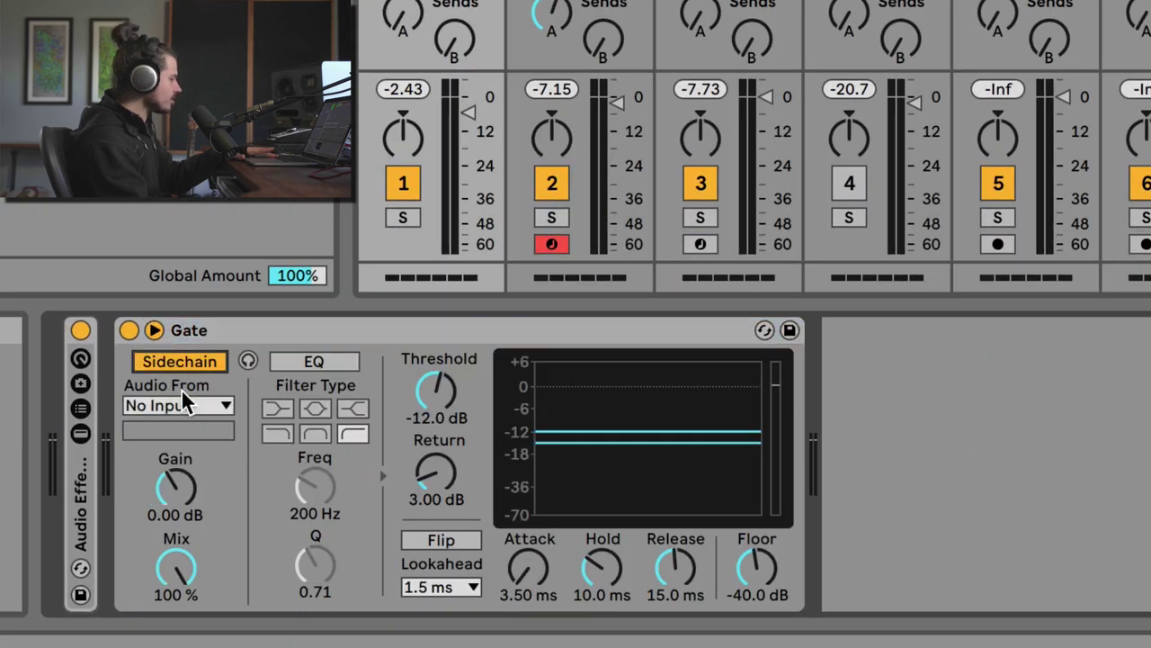
left_click(185, 406)
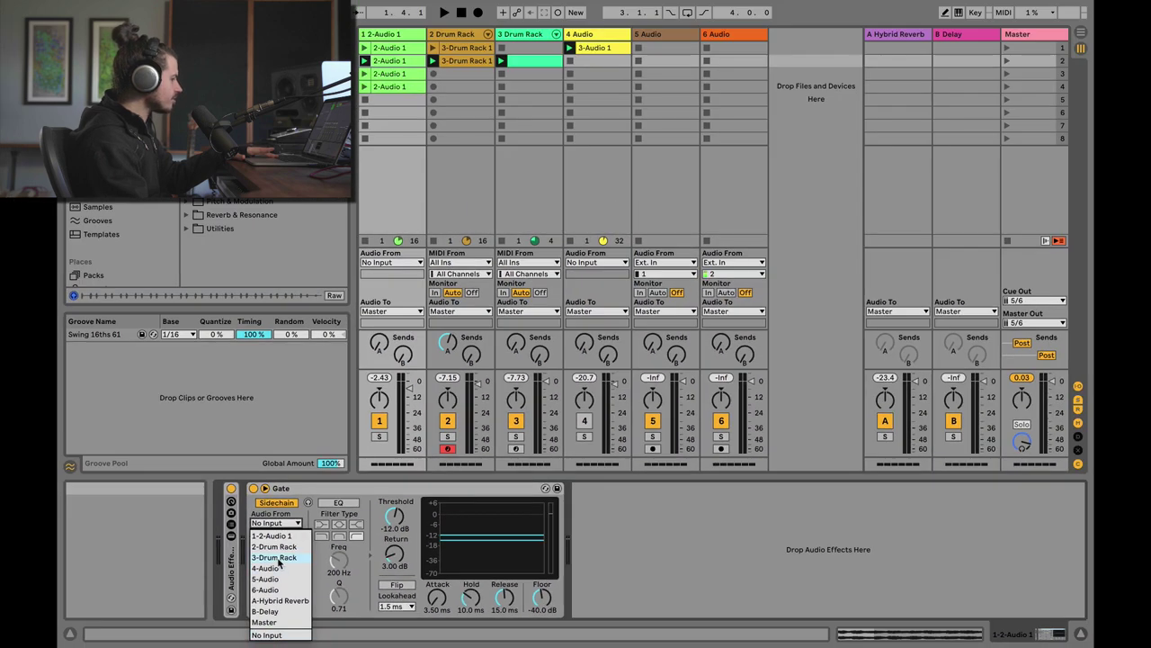
left_click(277, 557)
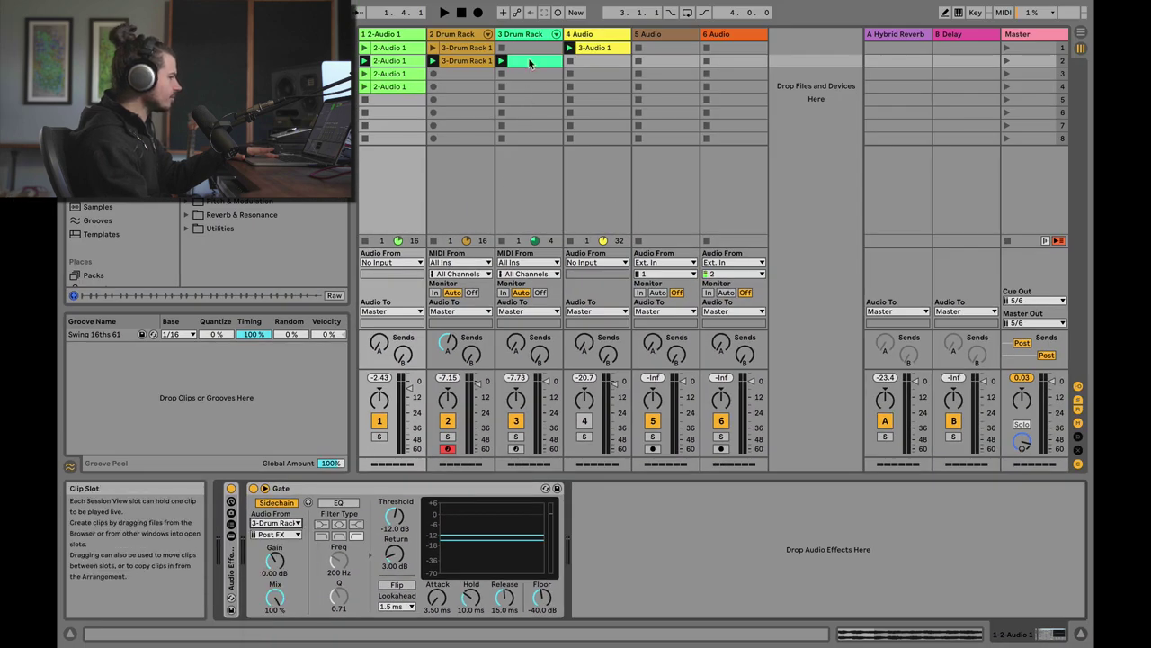
Deactivate track 3 and look at its percussion clip before returning to track 1's Gate.
left_click(517, 423)
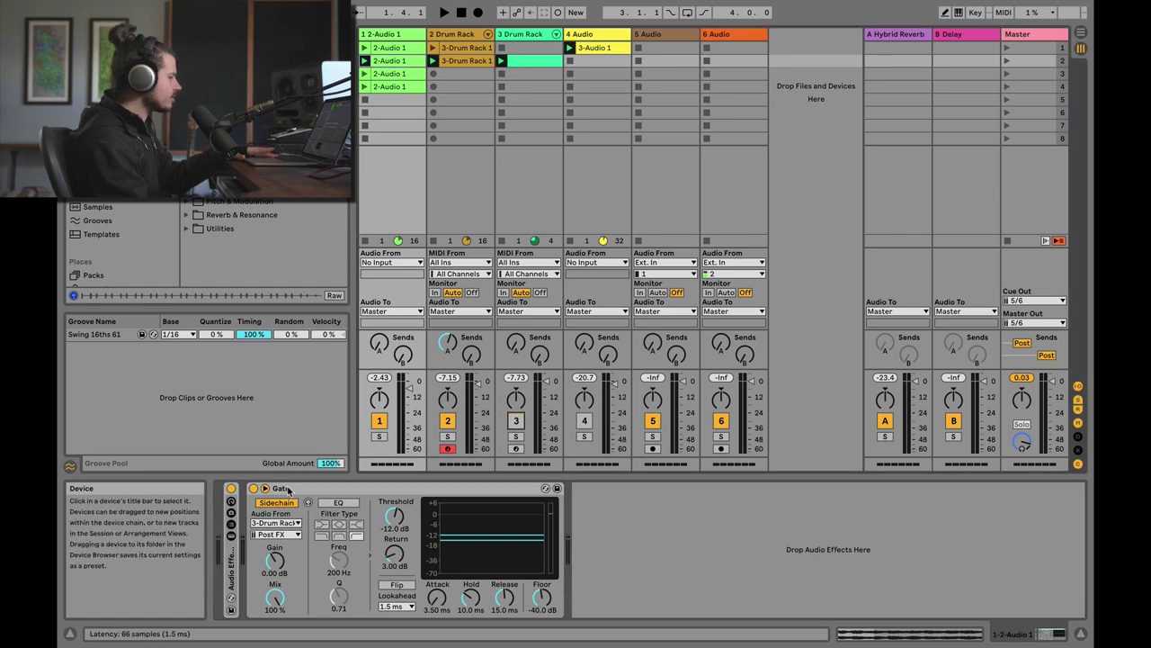
left_click(519, 60)
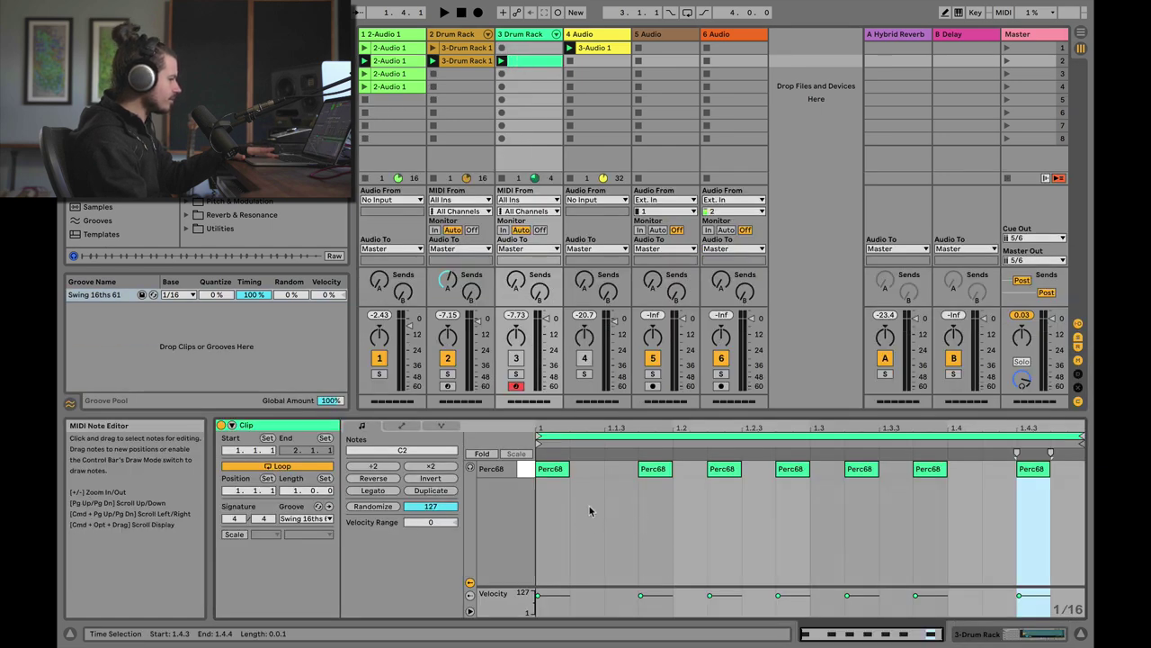
left_click(393, 33)
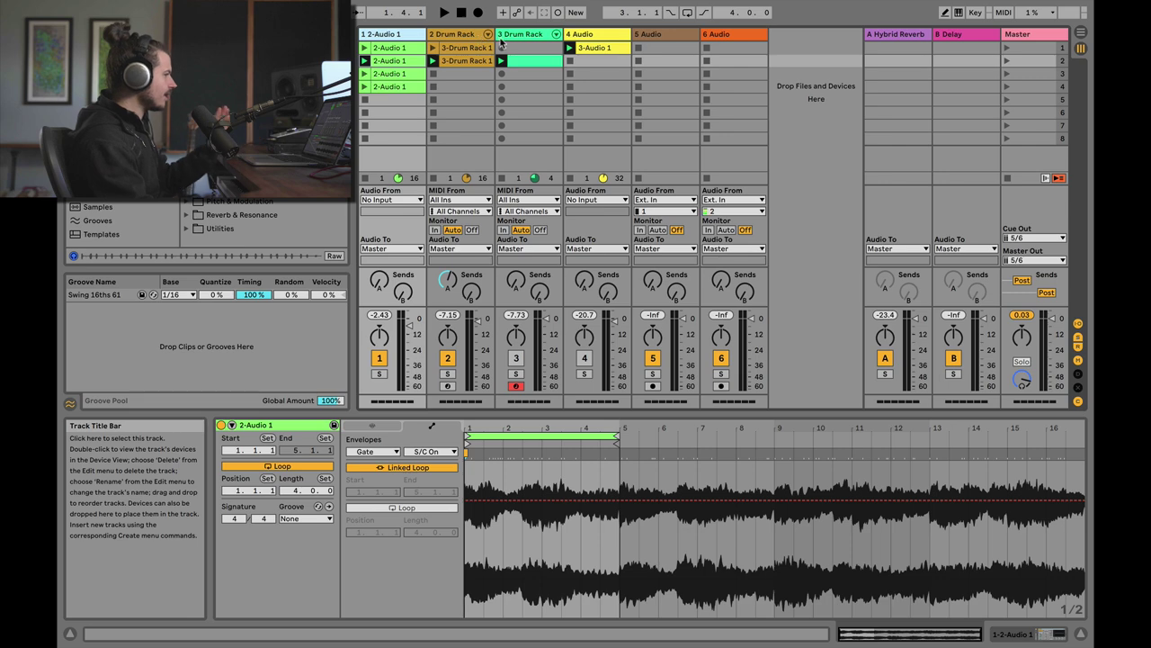
double_click(385, 36)
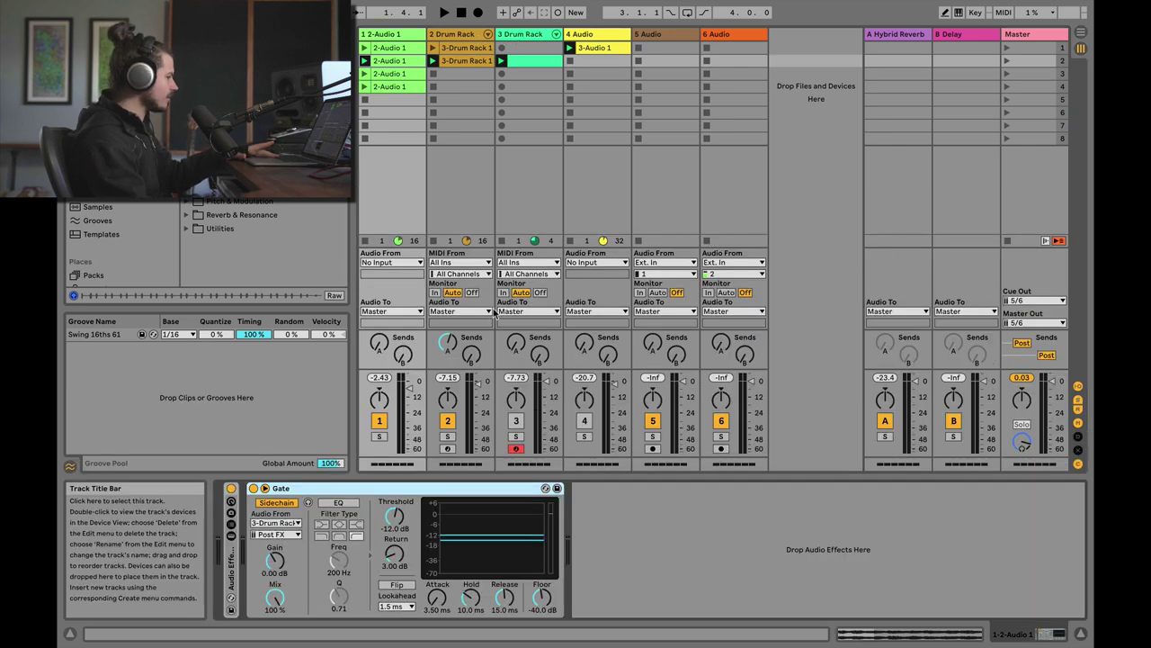
Lower the Gate's threshold to -20.6 dB while listening to the clips.
key("space")
key("space")
left_click_drag(394, 517, 395, 539)
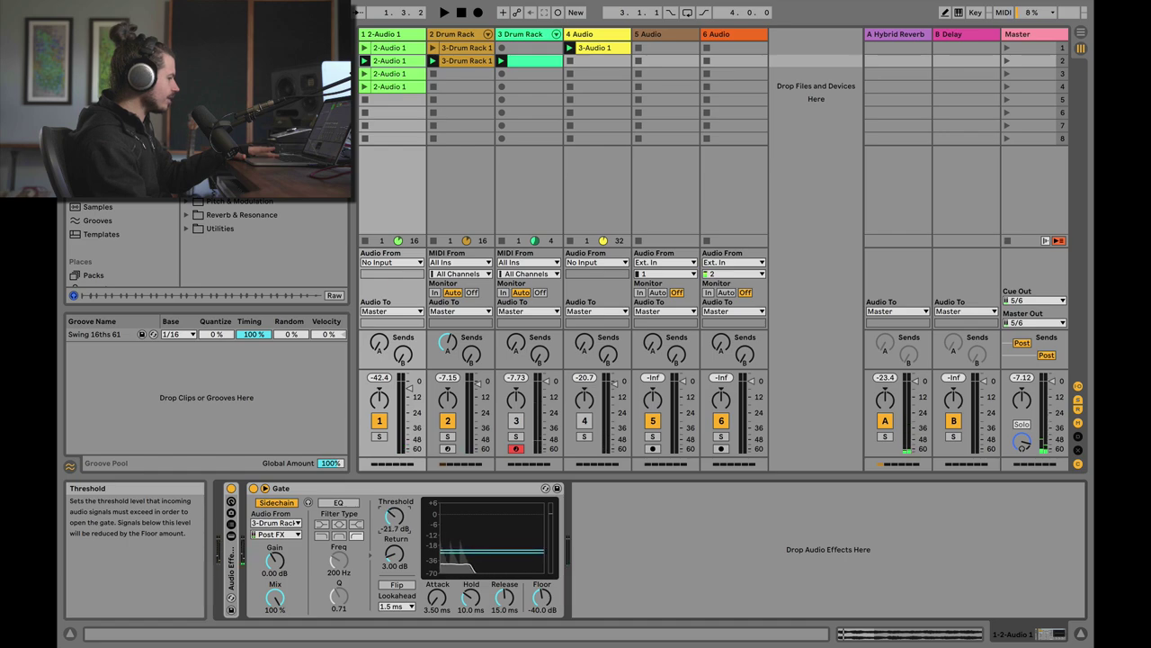
key("space")
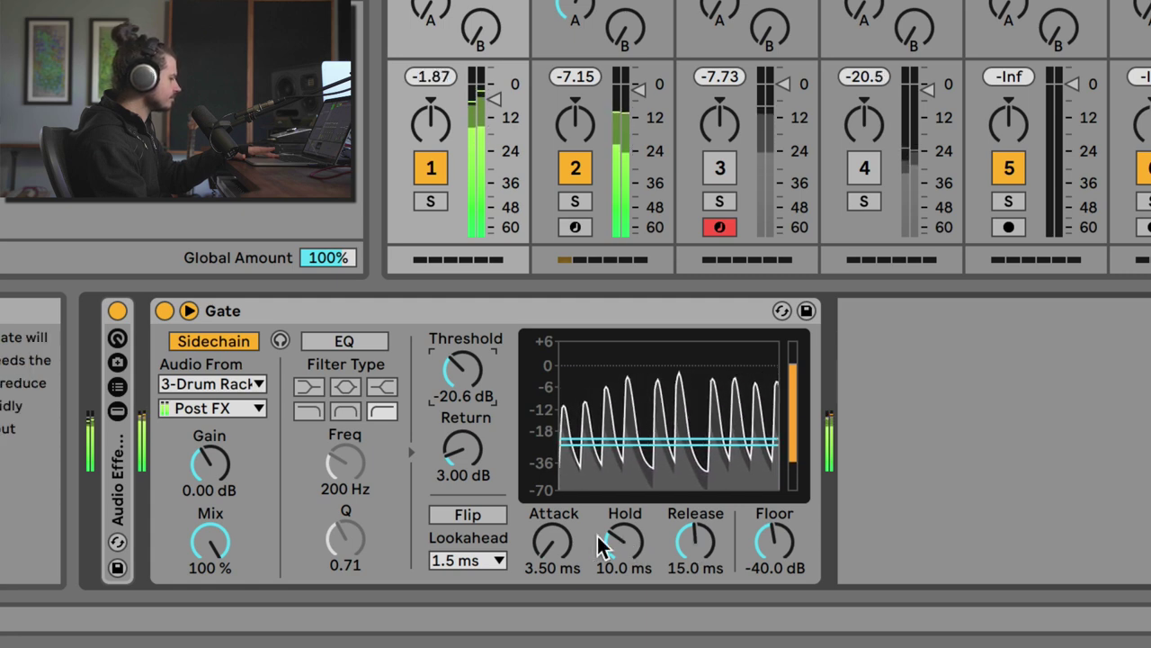
Set the Gate's attack to 2.40 ms, hold to 1.00 ms, and release to 22.1 ms during playback.
left_click_drag(551, 542, 550, 585)
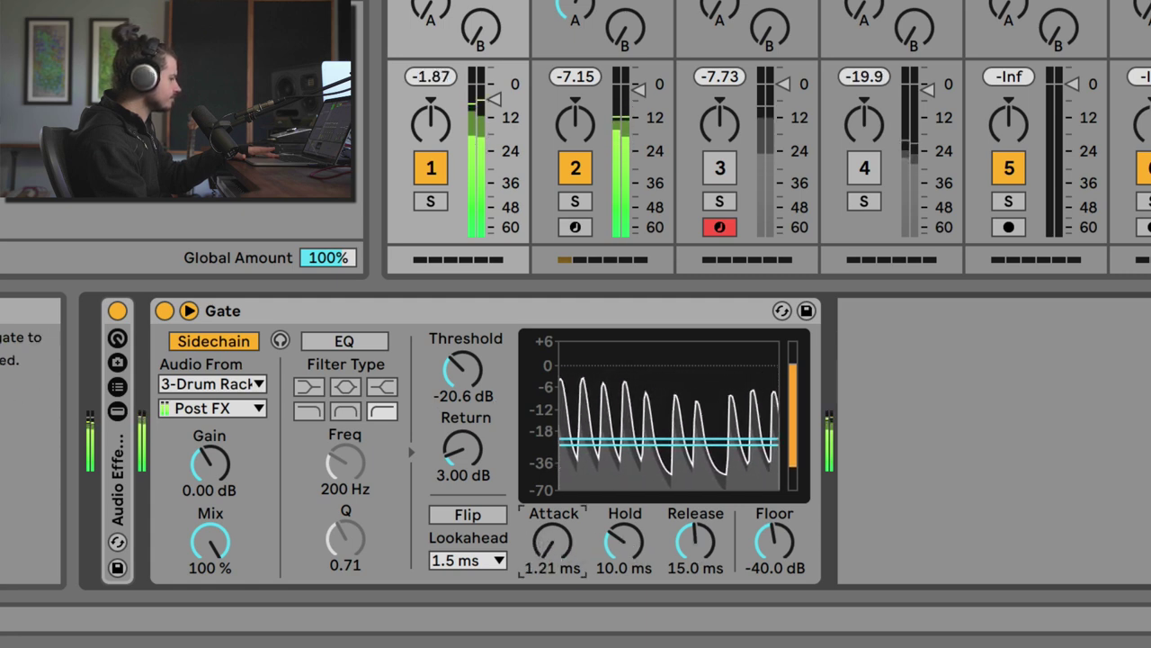
key("space")
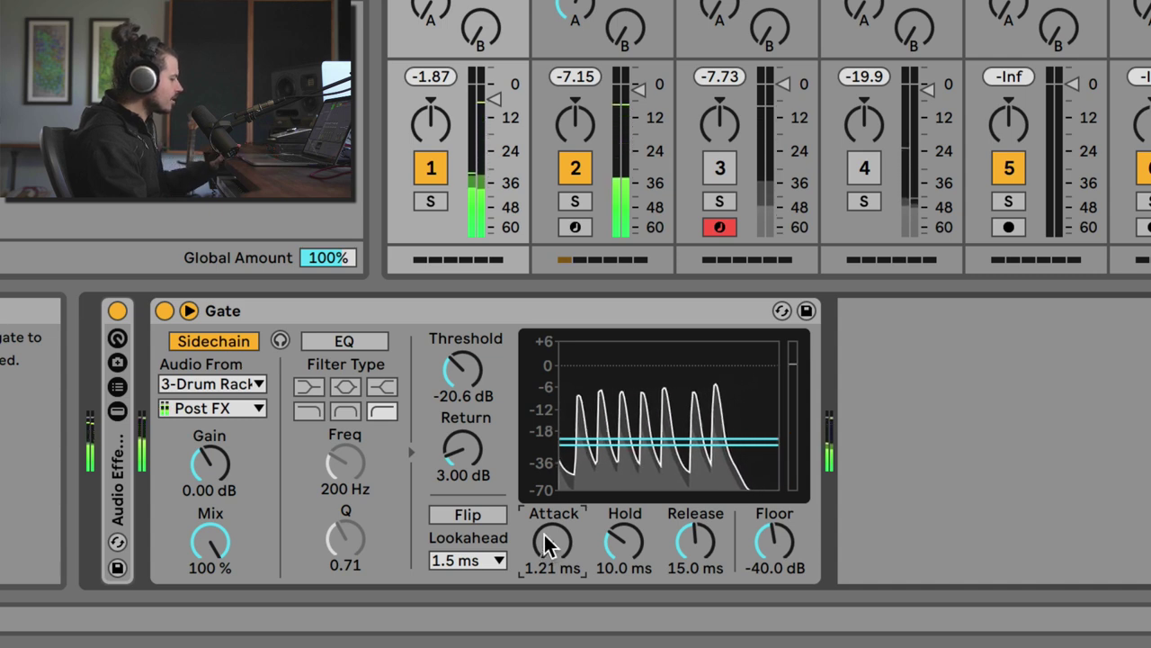
mouse_move(552, 542)
left_mouse_down()
mouse_move(551, 512)
mouse_move(552, 559)
mouse_move(542, 543)
left_mouse_up()
key("space")
mouse_move(695, 540)
left_mouse_down()
mouse_move(694, 517)
mouse_move(689, 533)
left_mouse_up()
left_click_drag(623, 540, 623, 555)
mouse_move(697, 536)
left_mouse_down()
mouse_move(686, 556)
mouse_move(686, 523)
mouse_move(686, 535)
left_mouse_up()
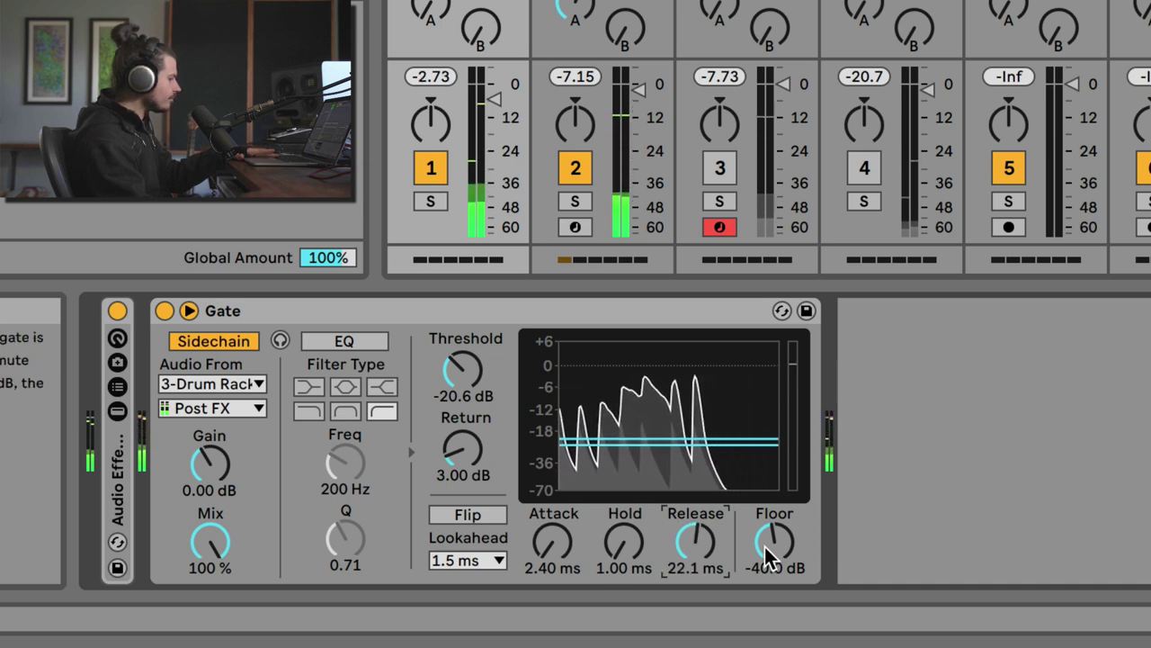
Adjust the Gate's floor by ear during playback to -29.2 dB.
left_click_drag(766, 551, 770, 554)
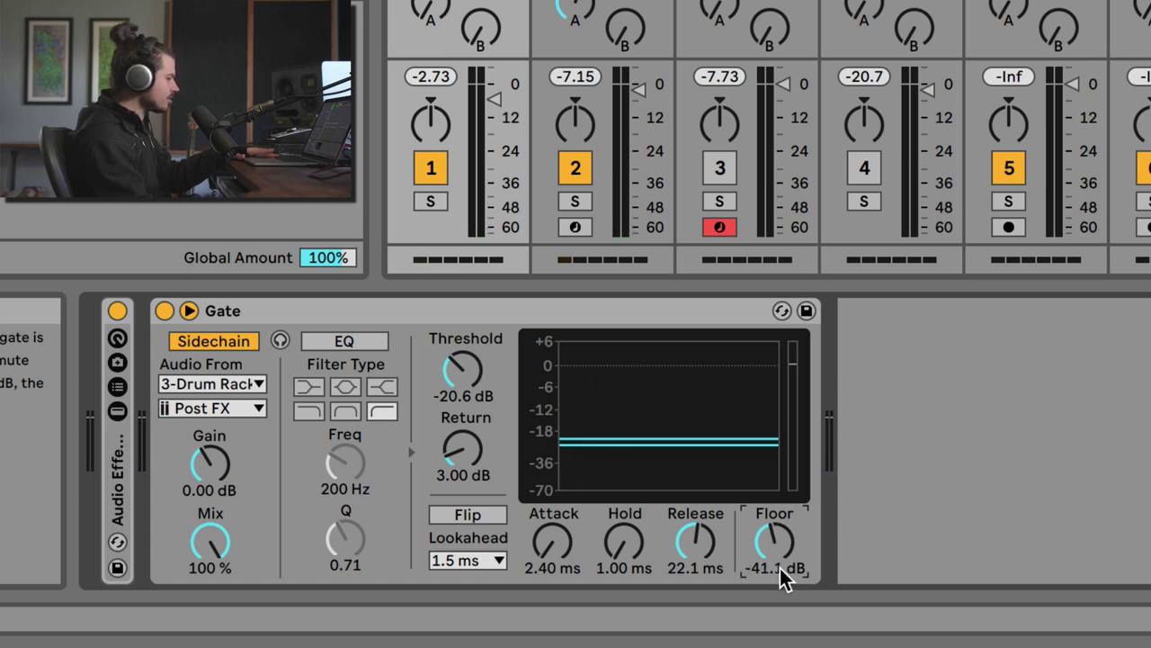
key("space")
mouse_move(775, 541)
left_mouse_down()
mouse_move(775, 450)
mouse_move(775, 594)
mouse_move(774, 477)
mouse_move(775, 592)
mouse_move(774, 493)
mouse_move(779, 534)
left_mouse_up()
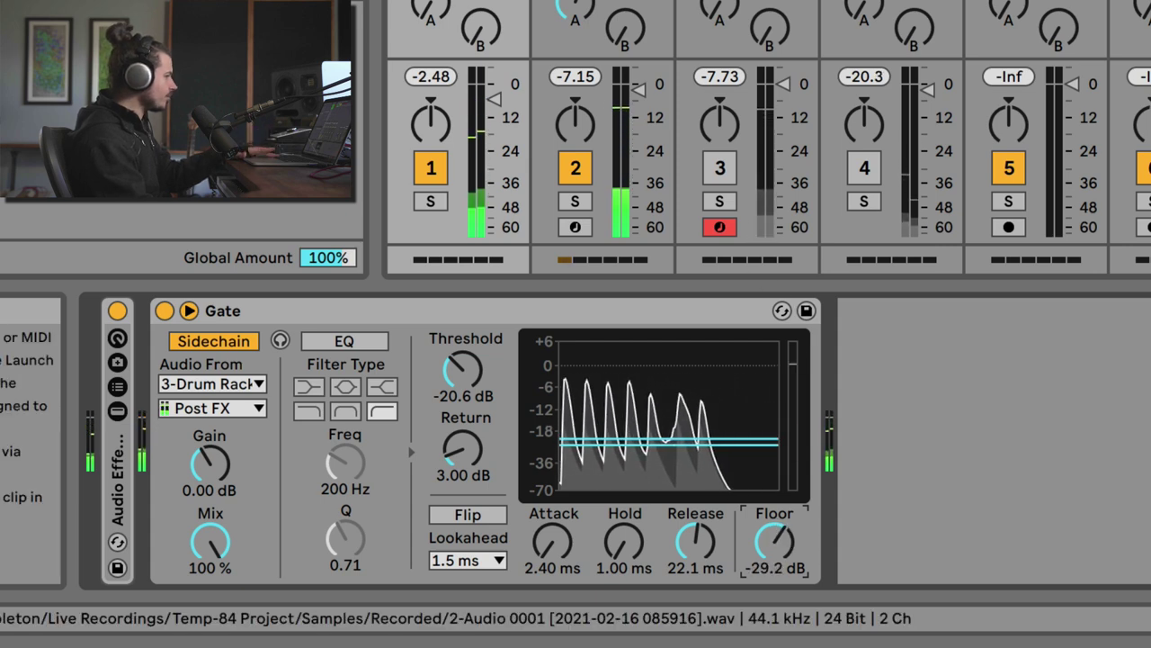
Open the Gate Release envelope of track 1's second clip and draw a rising ramp over the first half bar.
left_click(697, 538)
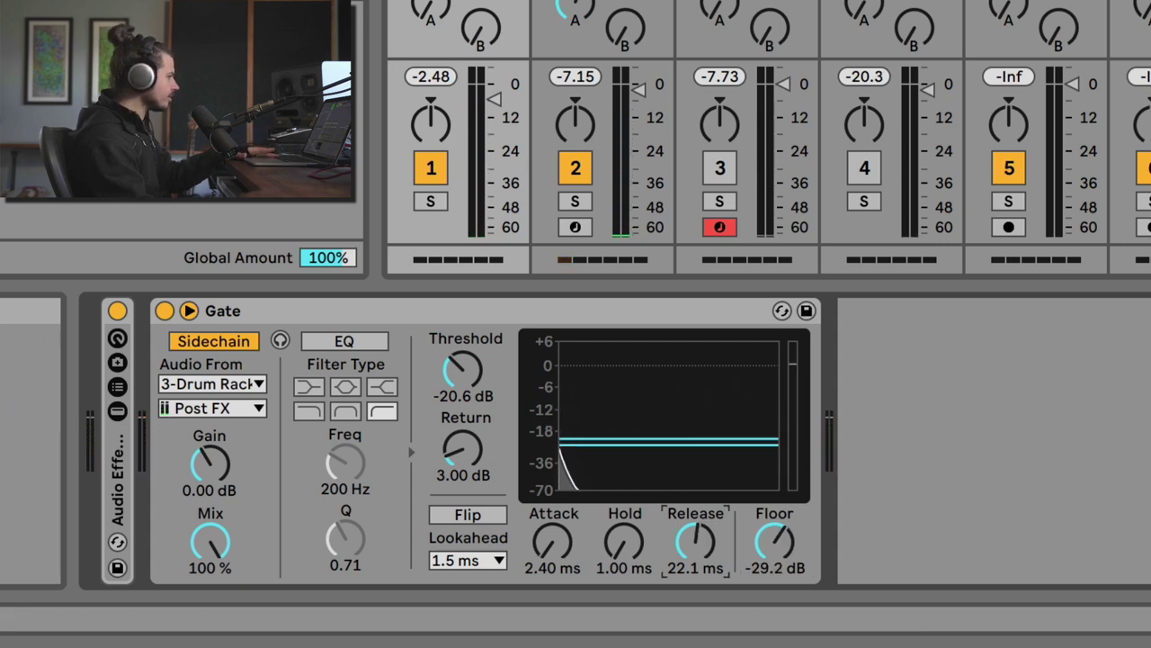
double_click(459, 1)
left_click_drag(673, 181, 707, 211)
left_click(626, 409)
mouse_move(624, 406)
left_mouse_down()
mouse_move(630, 576)
mouse_move(771, 437)
mouse_move(641, 416)
mouse_move(675, 415)
mouse_move(657, 428)
mouse_move(672, 426)
left_mouse_up()
left_click(677, 456)
Duplicate the half-bar Release ramp seven times to fill the four-bar loop.
key("ctrl+d")
key("ctrl+d")
key("ctrl+d")
key("ctrl+d")
key("ctrl+d")
key("ctrl+d")
key("ctrl+d")
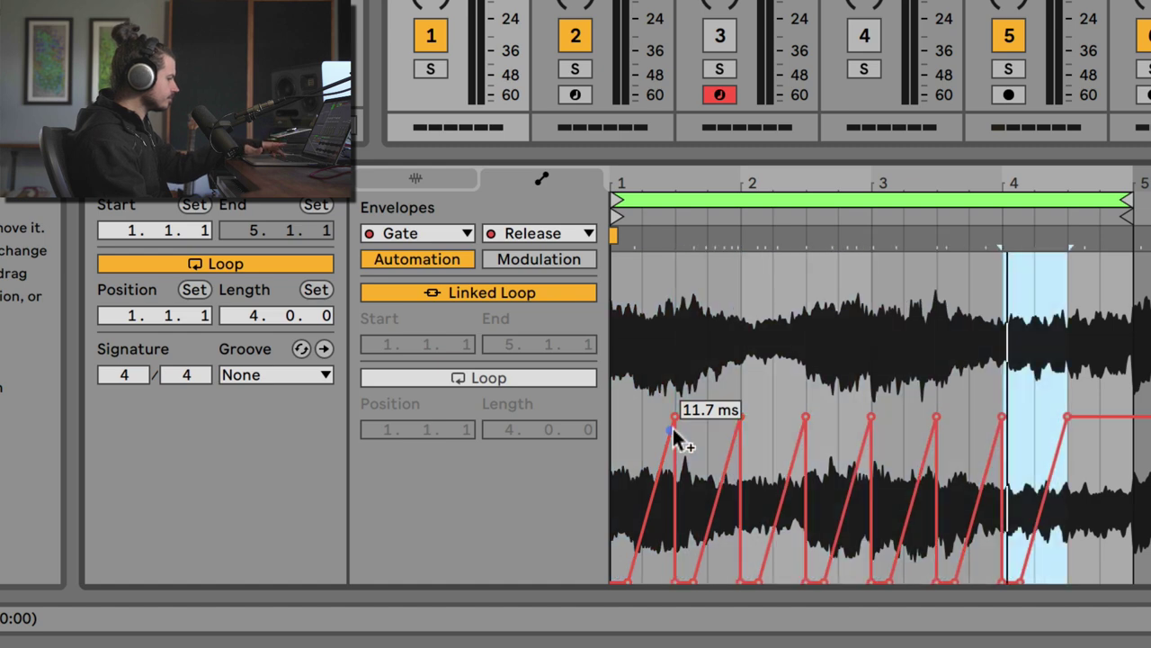
Select the whole Release envelope during playback and raise it until the ramp peaks reach the maximum.
key("ctrl+a")
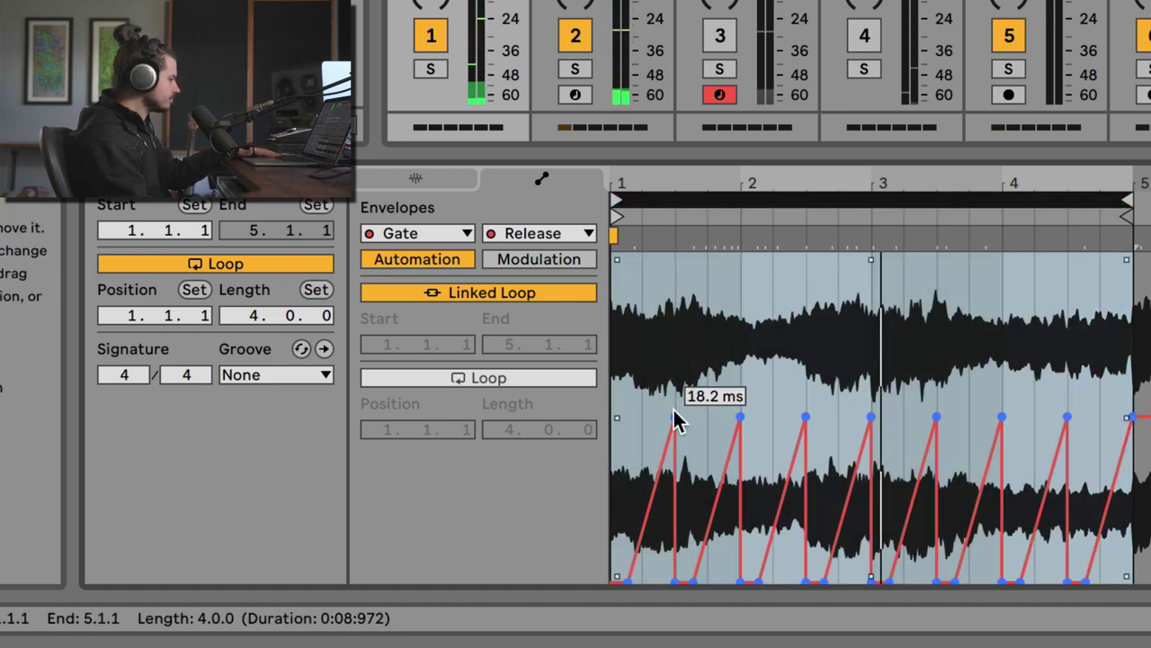
key("space")
left_click_drag(673, 416, 709, 272)
left_click(755, 362)
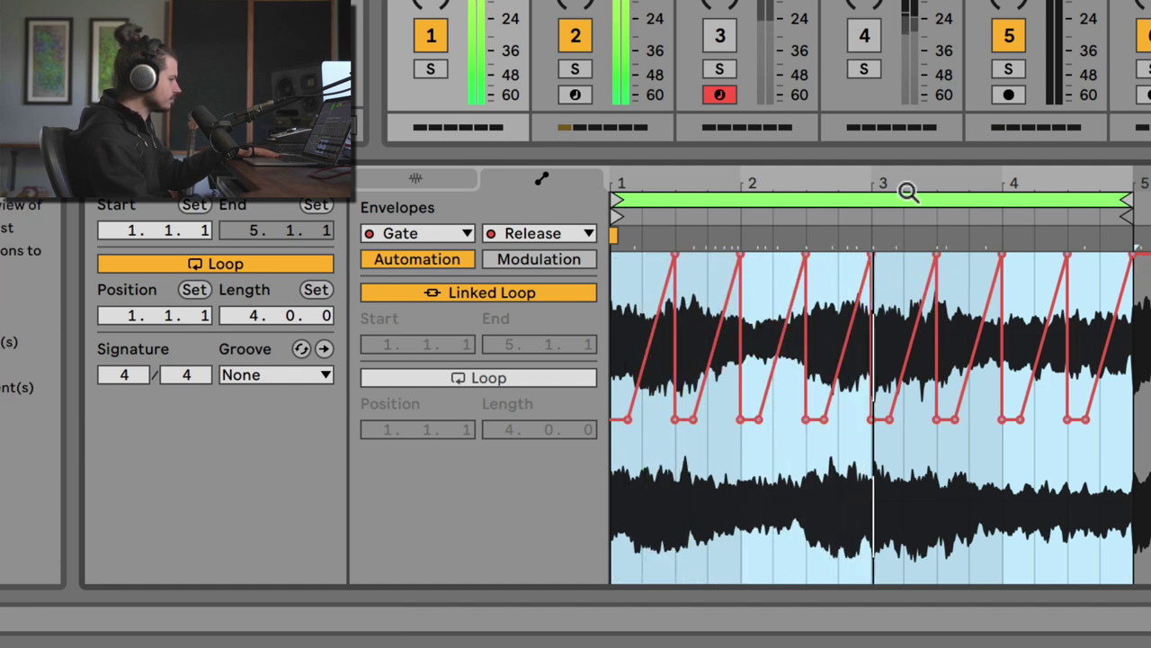
Drop the Release envelope's low segments at the middle of bars 1 and 2 and the start of bar 4 to the minimum.
left_click(969, 369)
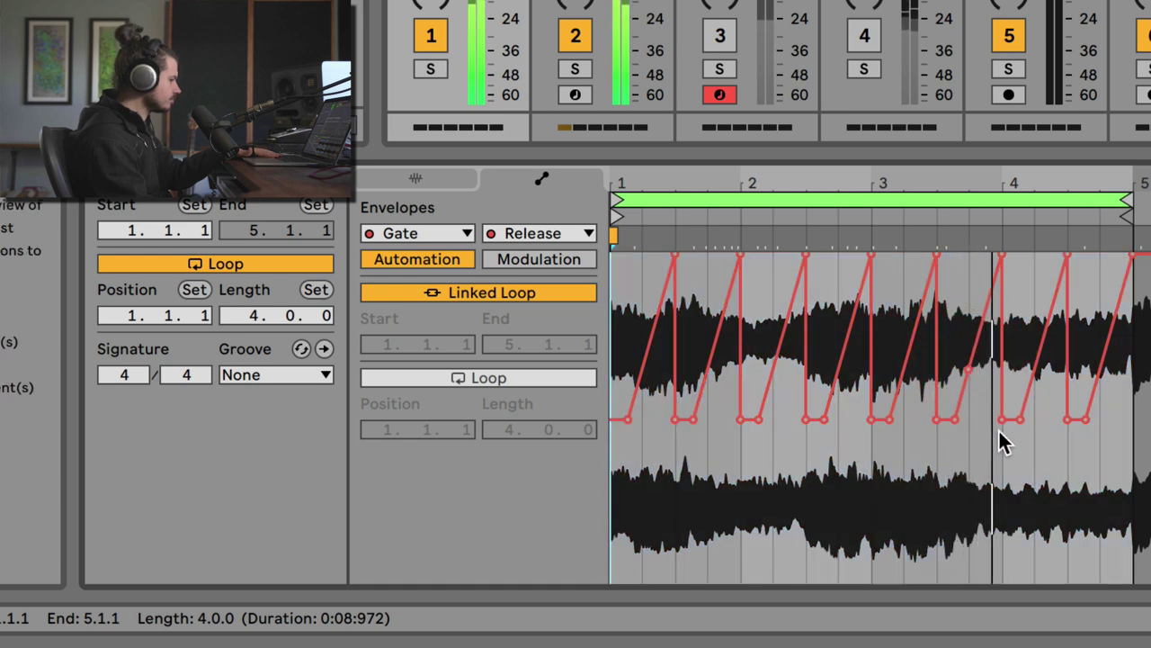
left_click_drag(814, 433, 729, 491)
left_click_drag(686, 450, 684, 581)
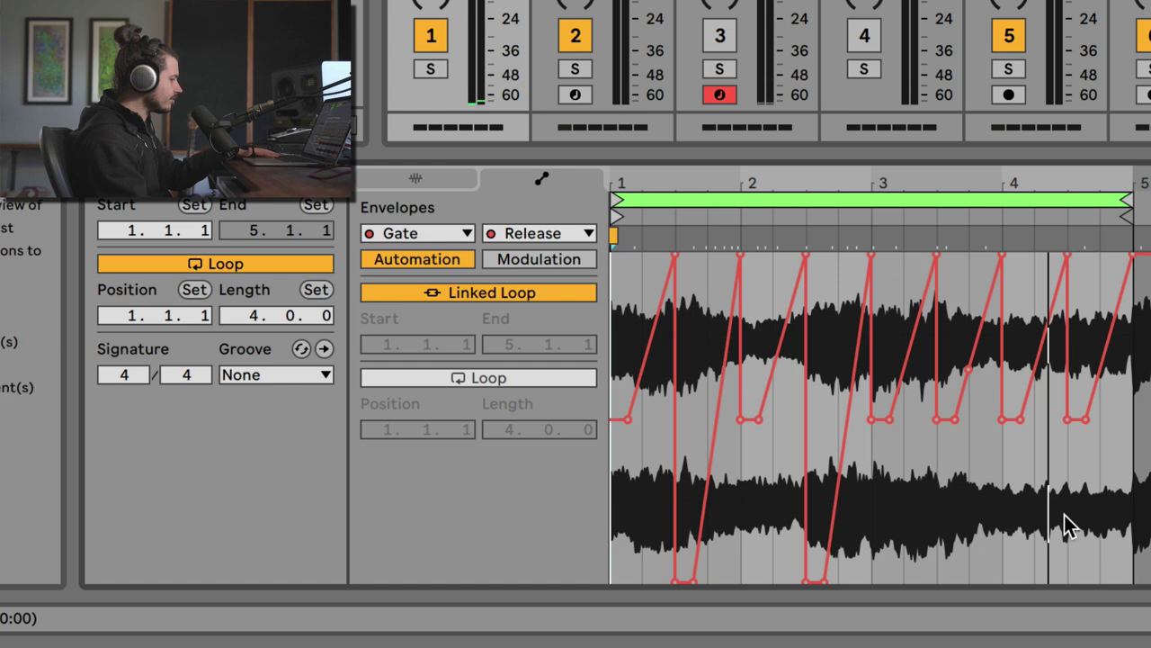
left_click_drag(1017, 439, 1022, 576)
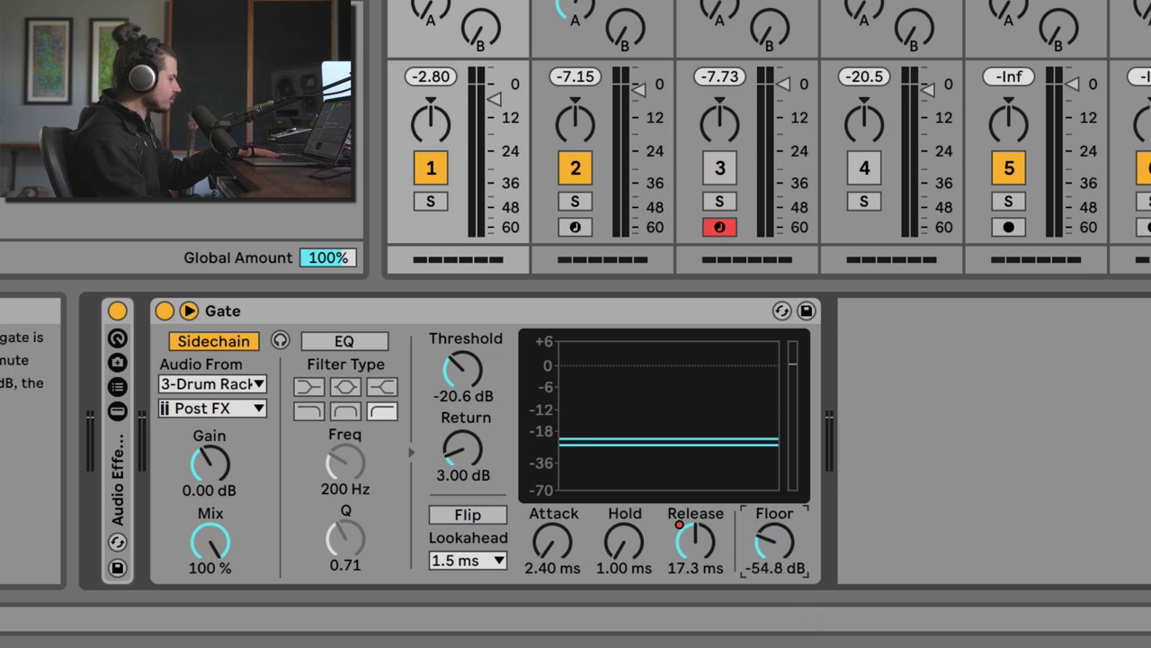
Play the clips and draw a Gate Floor ramp rising from the minimum at bar 1 to near the maximum at bar 4's end.
key("space")
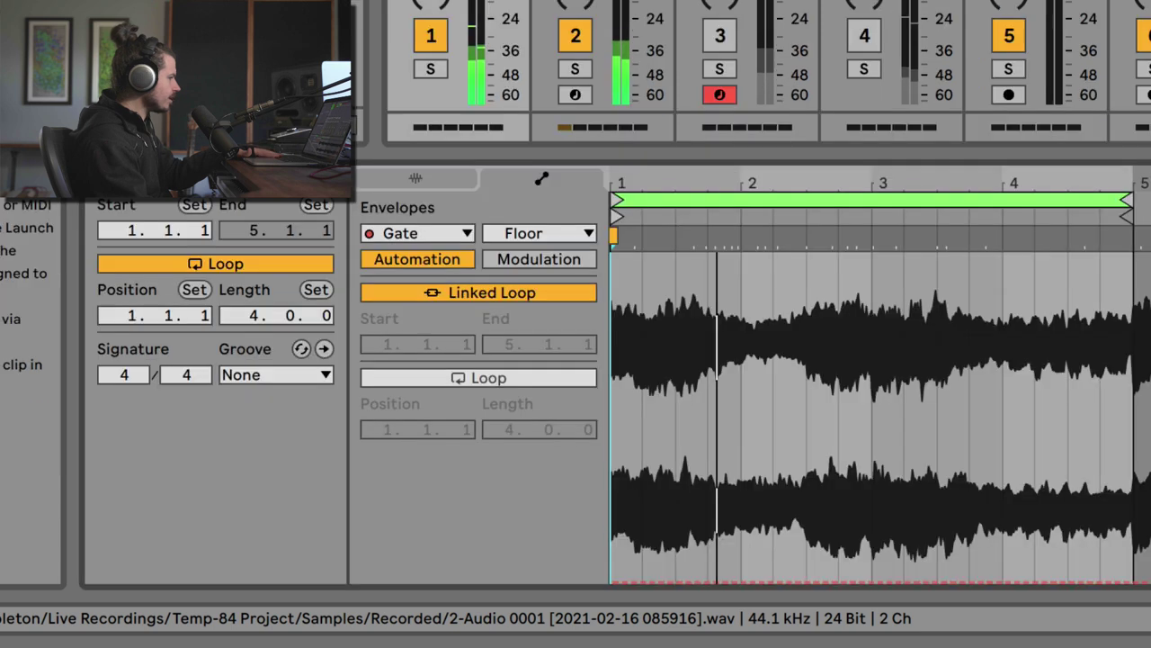
left_click_drag(617, 580, 1132, 258)
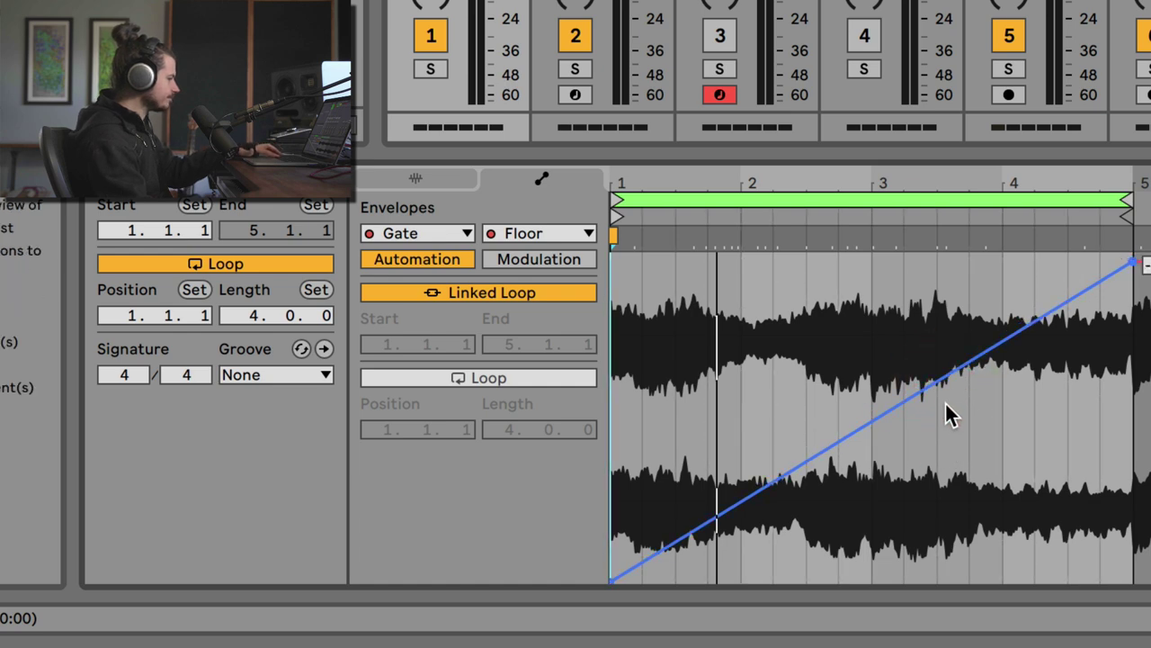
Bend the Gate Floor ramp into an upward-swelling curve ending at the maximum, softening the bend during playback.
left_click_drag(945, 410, 1105, 486)
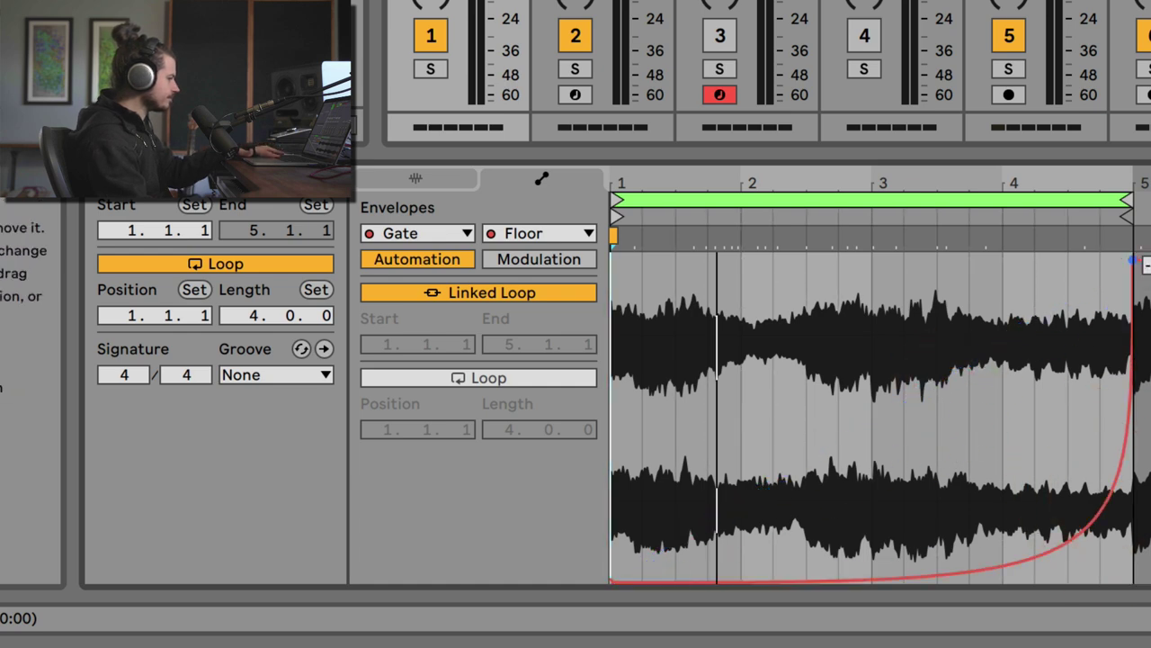
left_click_drag(1133, 261, 1133, 255)
key("space")
left_click_drag(1105, 548, 1102, 450)
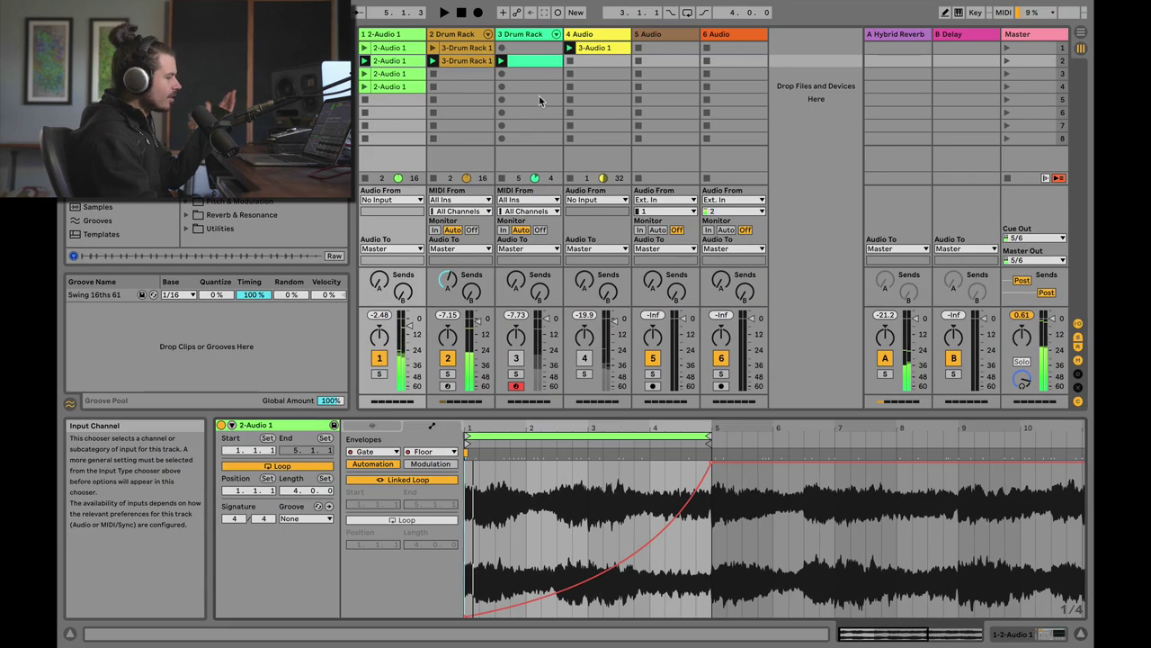
Double track 3's percussion clip to two bars and shift the second bar's notes one sixteenth later, dropping the last one.
left_click(525, 61)
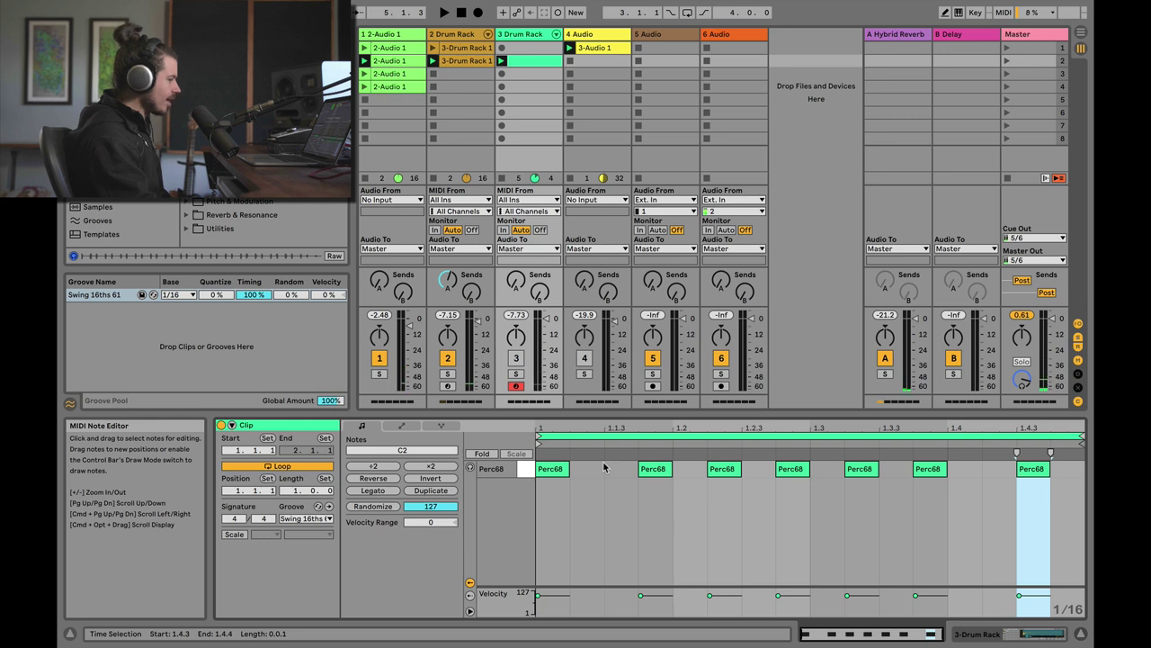
left_click(633, 437)
key("super+d")
left_click(708, 505)
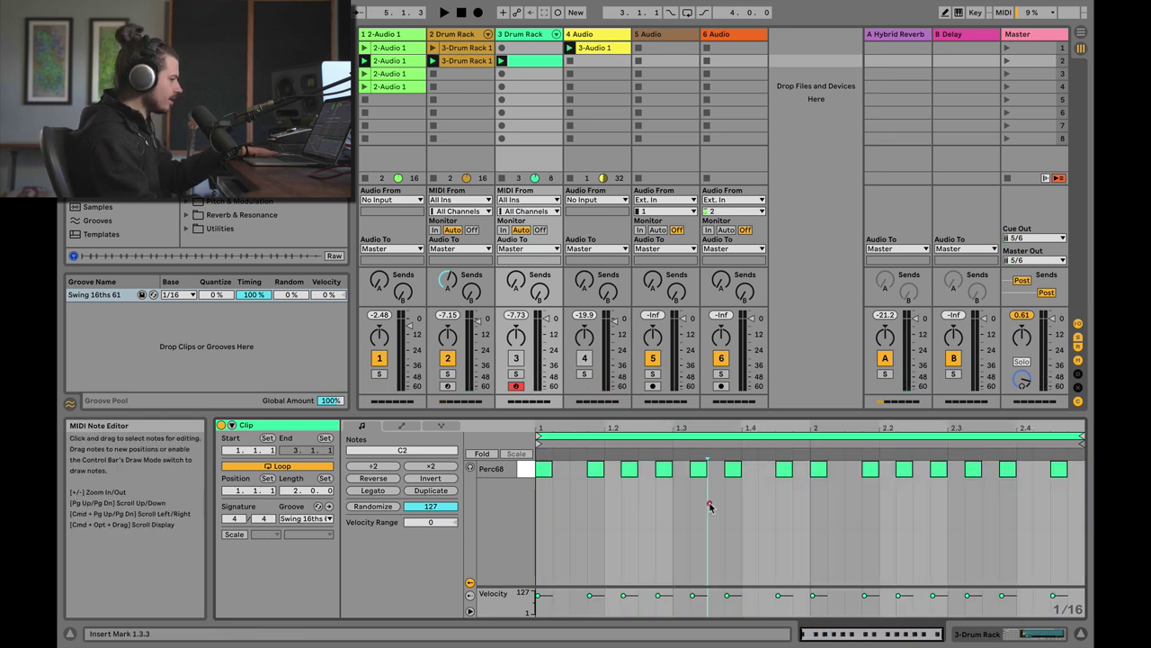
left_click(826, 472)
left_click_drag(871, 473, 1047, 482)
double_click(976, 469)
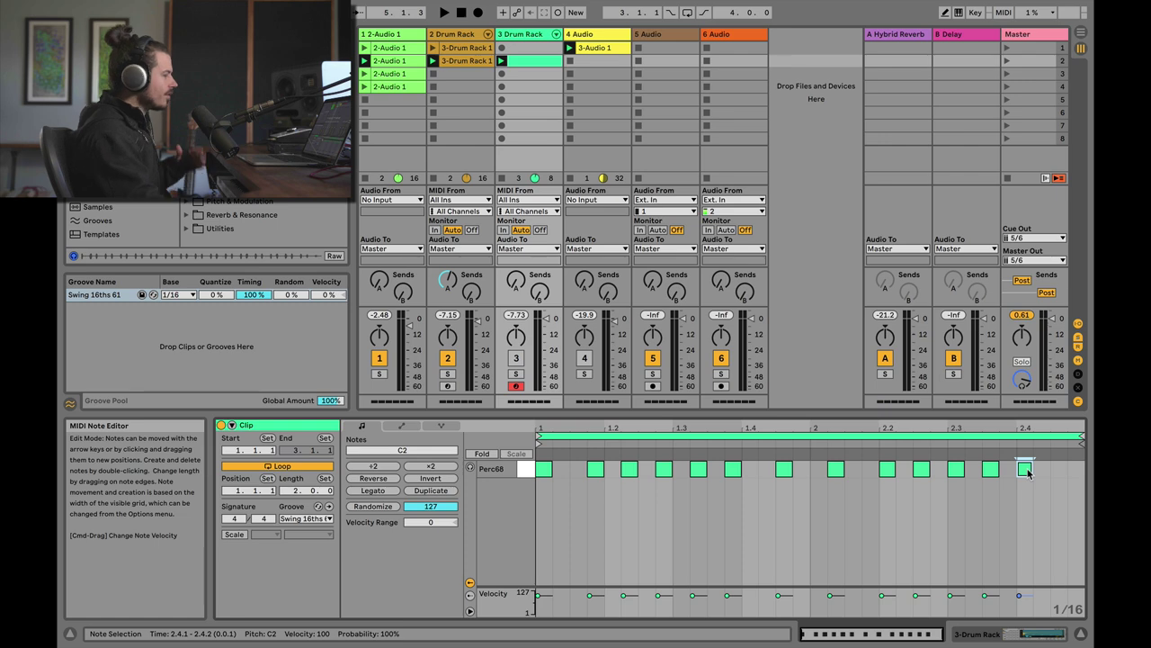
Play the loop and add sixteenth percussion notes at 2.4.3, 2.1.4, 2.4.4 and 1.4.4 in track 3's clip.
left_click(390, 33)
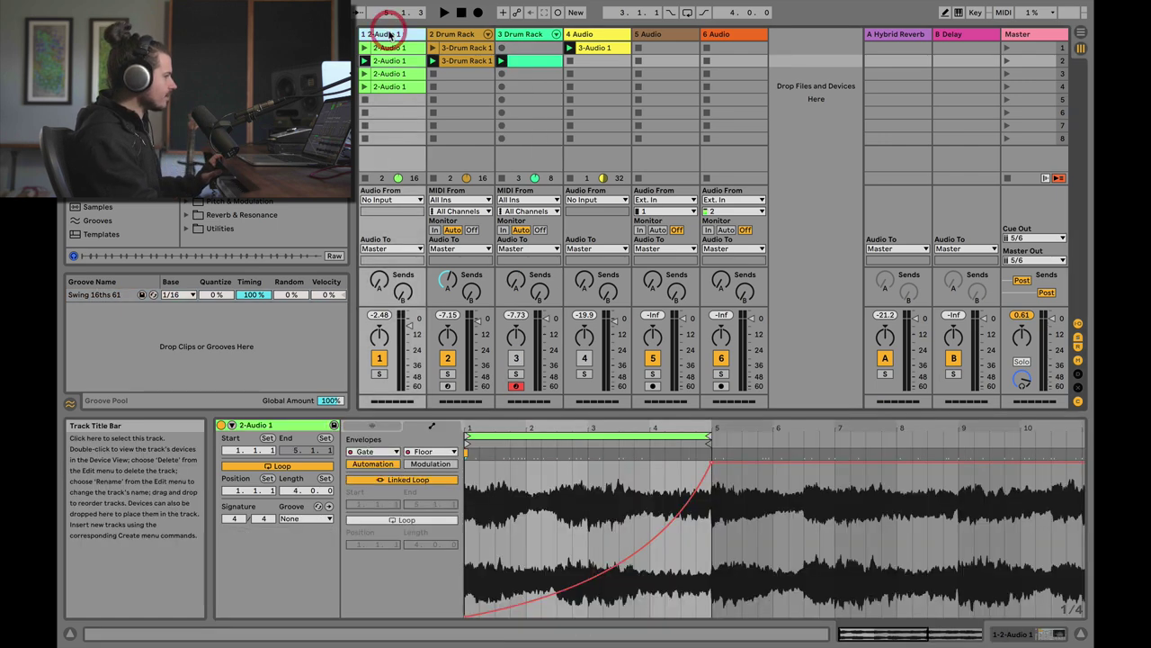
left_click(432, 35)
left_click(528, 35)
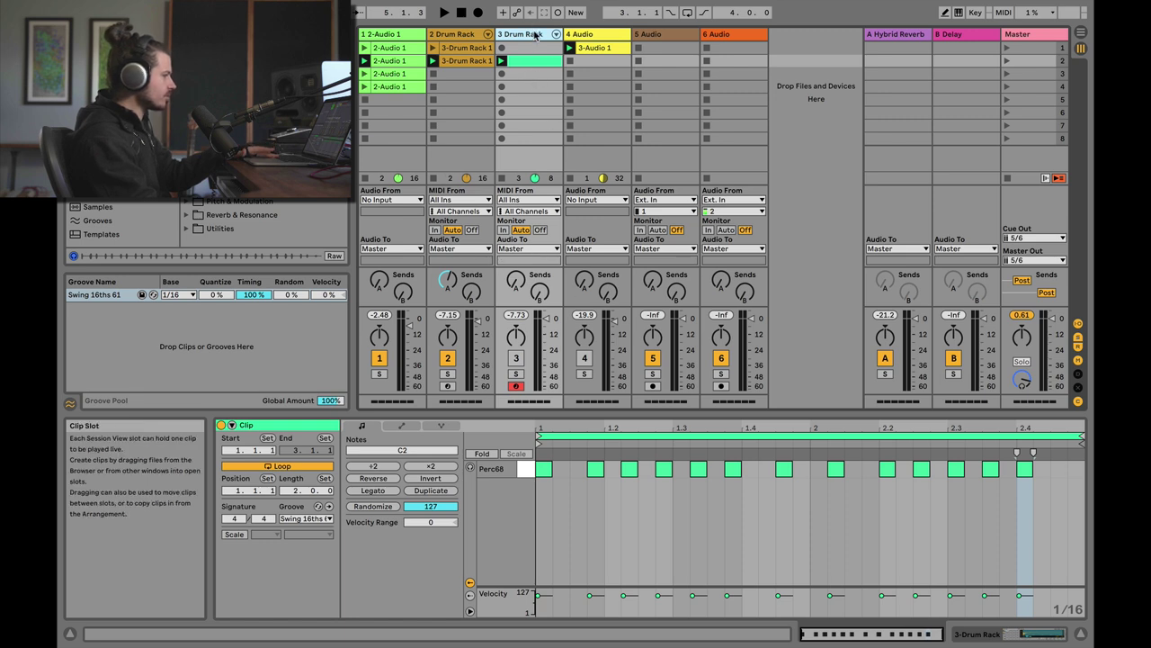
key("space")
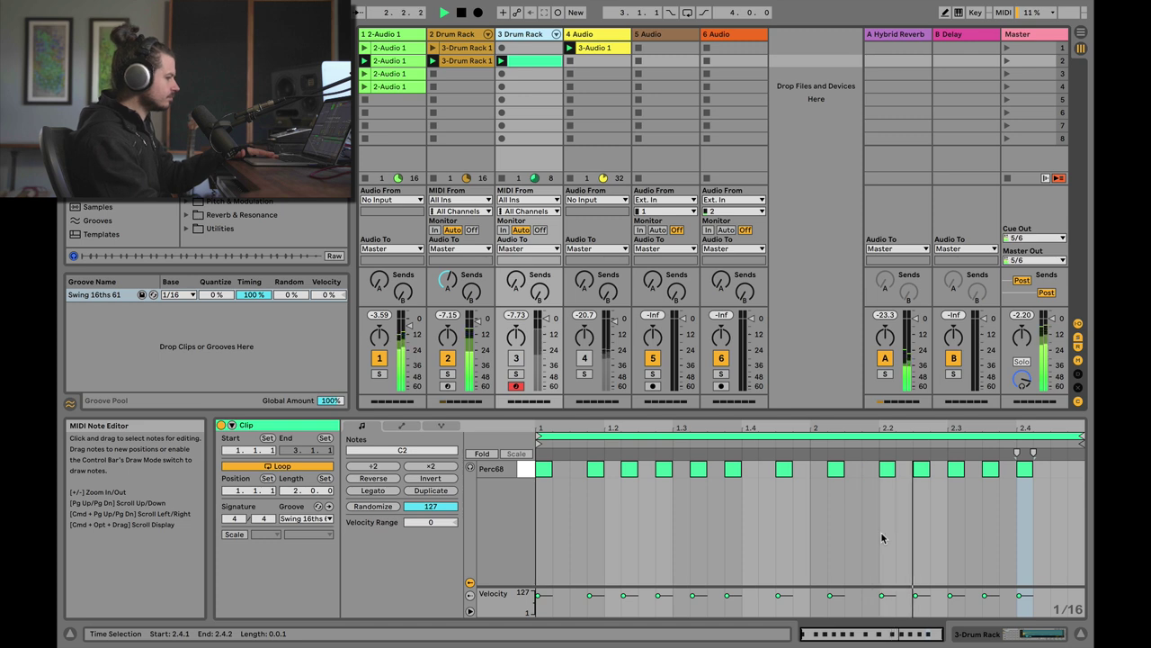
double_click(1059, 468)
double_click(871, 468)
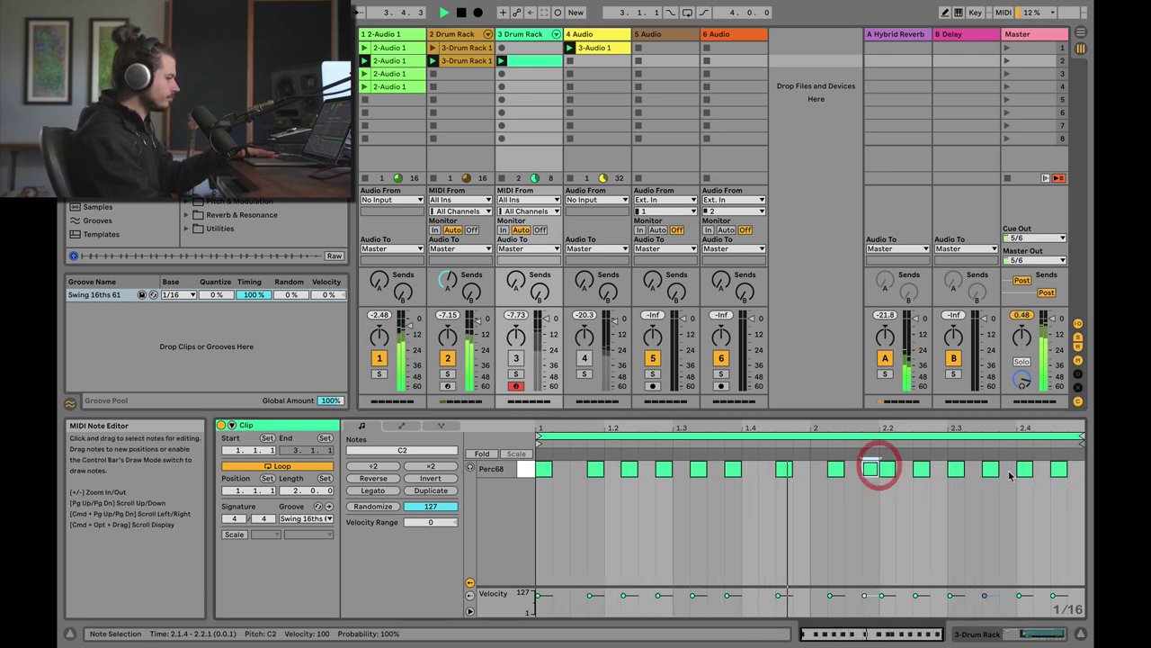
double_click(1075, 469)
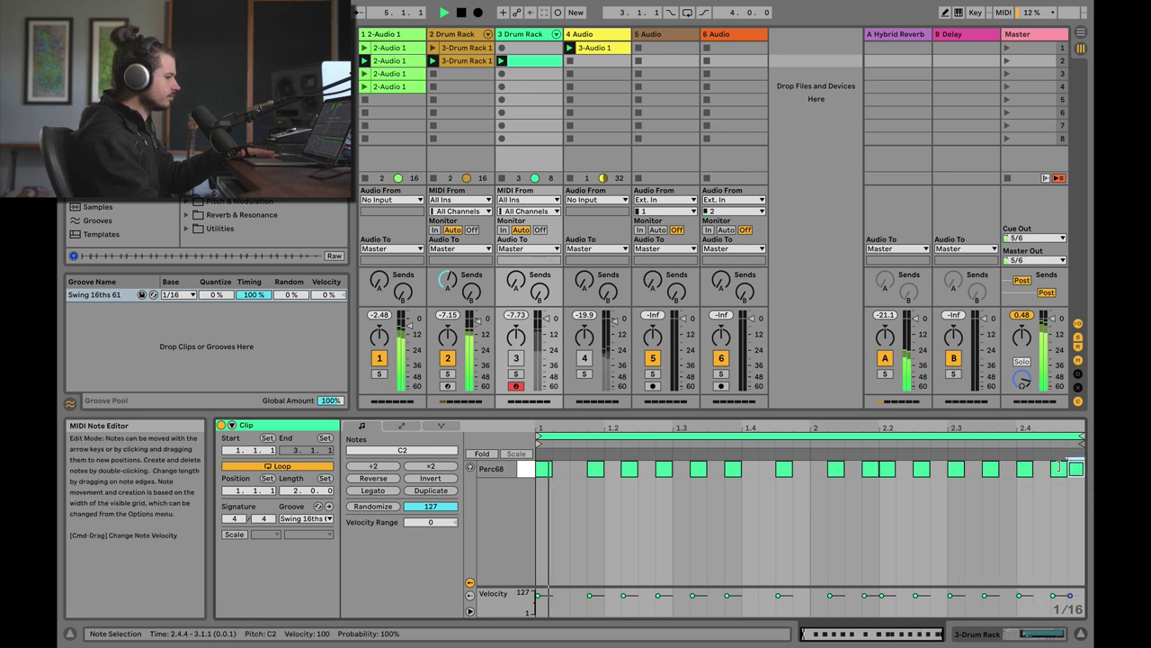
double_click(806, 473)
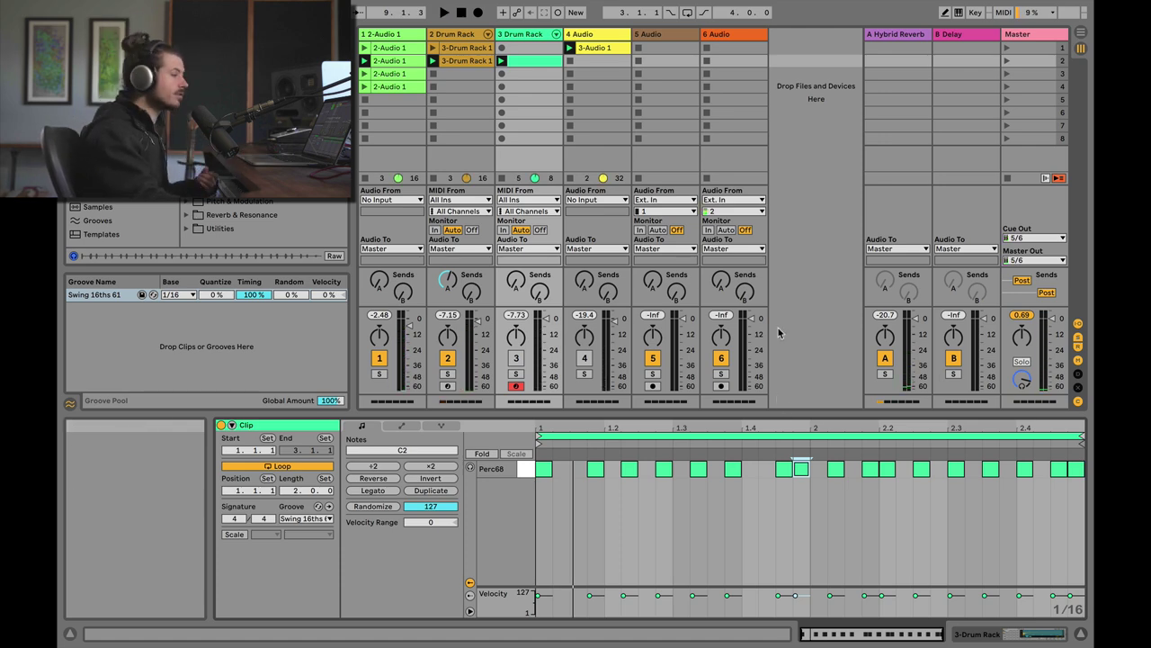
Group track 1's Gate into an Audio Effect Rack and show the rack's chain list.
double_click(381, 34)
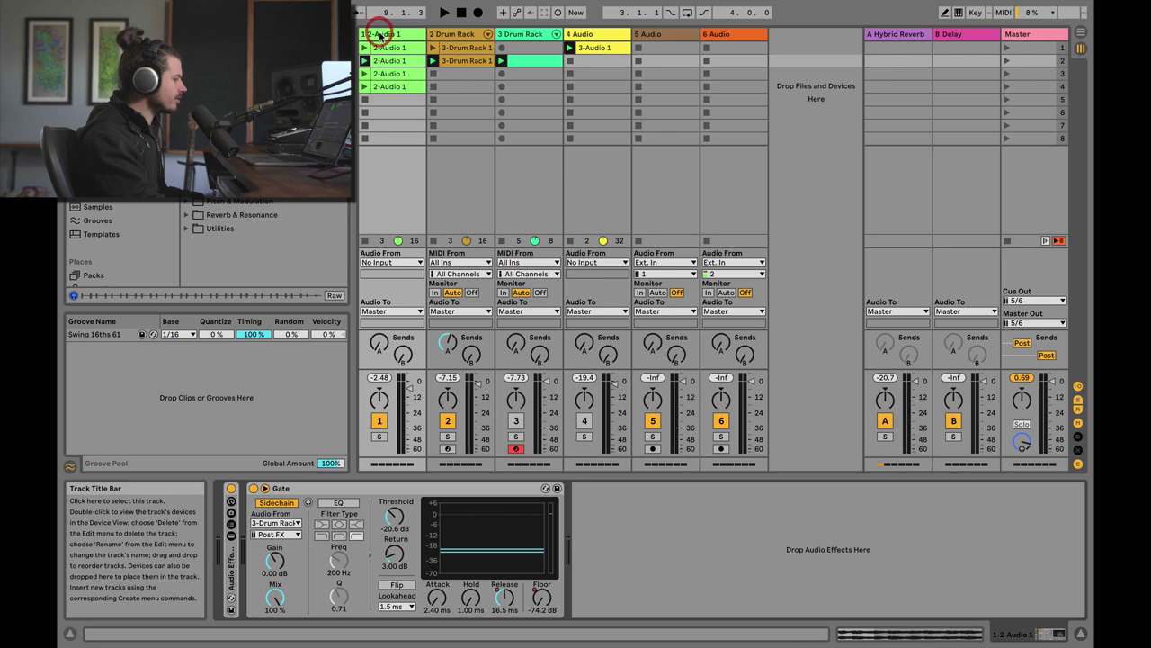
right_click(376, 488)
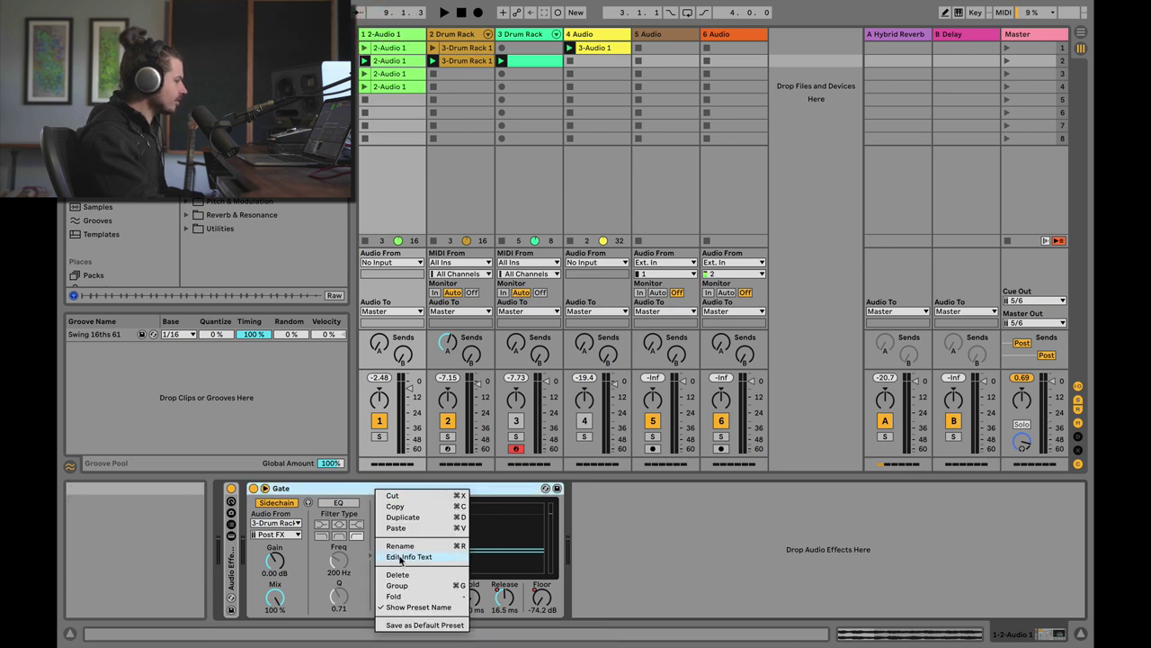
left_click(397, 585)
left_click(254, 525)
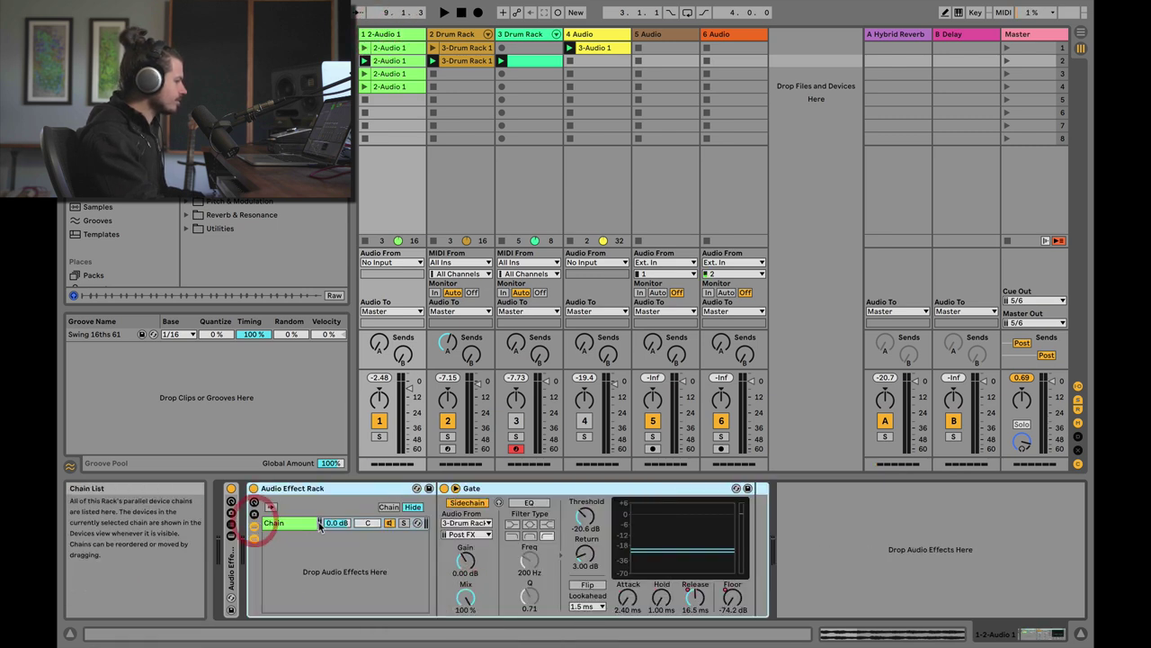
Add a second chain holding a new default Gate to the Audio Effect Rack.
left_click(308, 524)
right_click(293, 543)
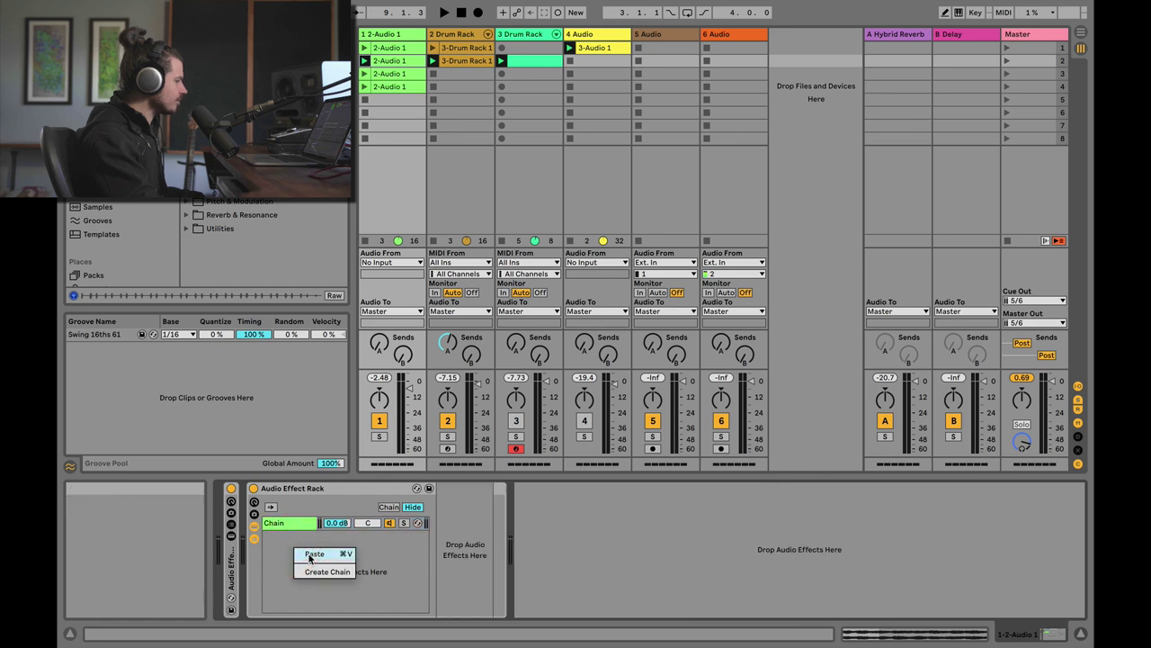
left_click(279, 539)
right_click(278, 529)
left_click(279, 551)
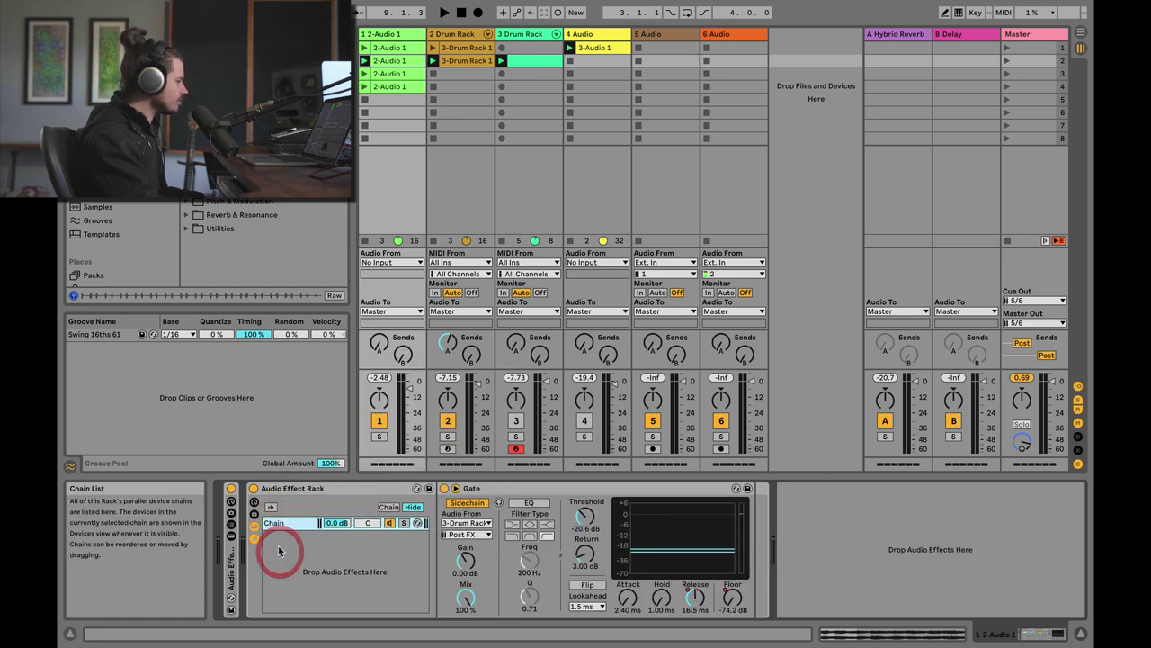
left_click(255, 326)
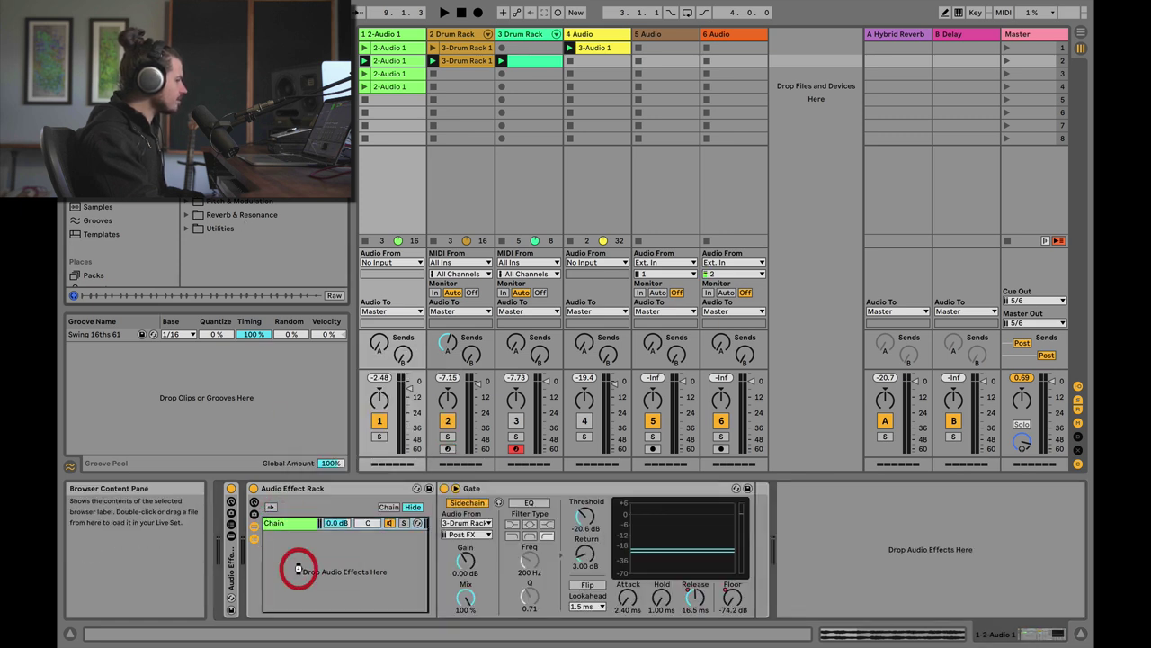
Duplicate the track 3 Drum Rack and shift all percussion notes in the copy's clip one sixteenth later.
left_click(532, 34)
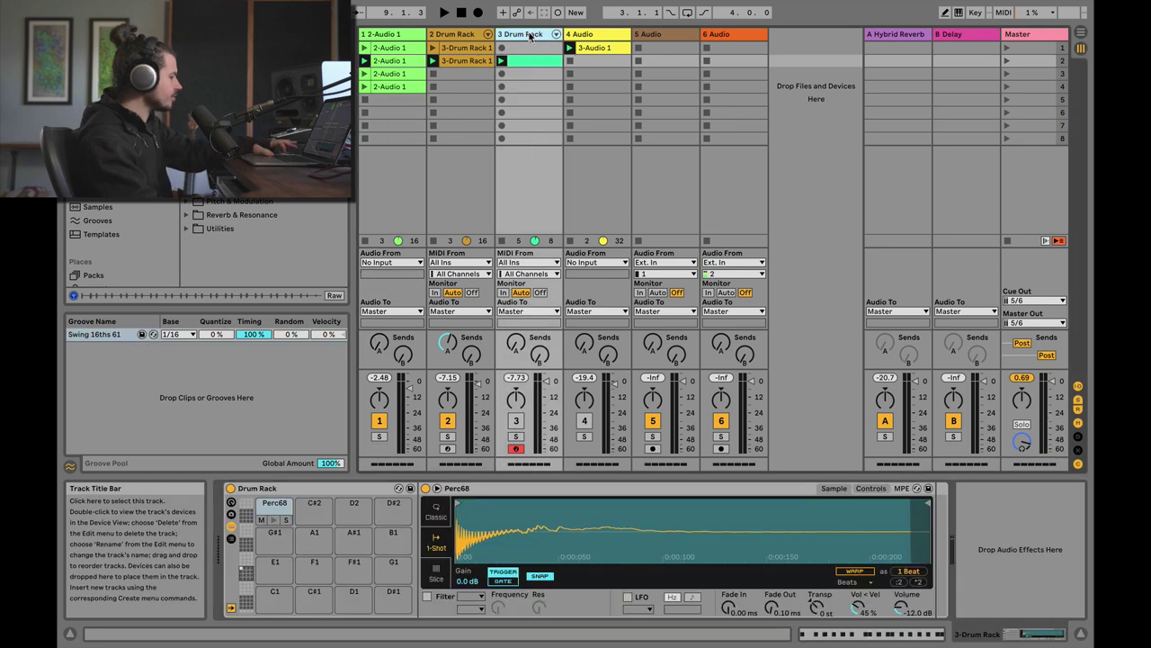
key("super+d")
left_click(587, 61)
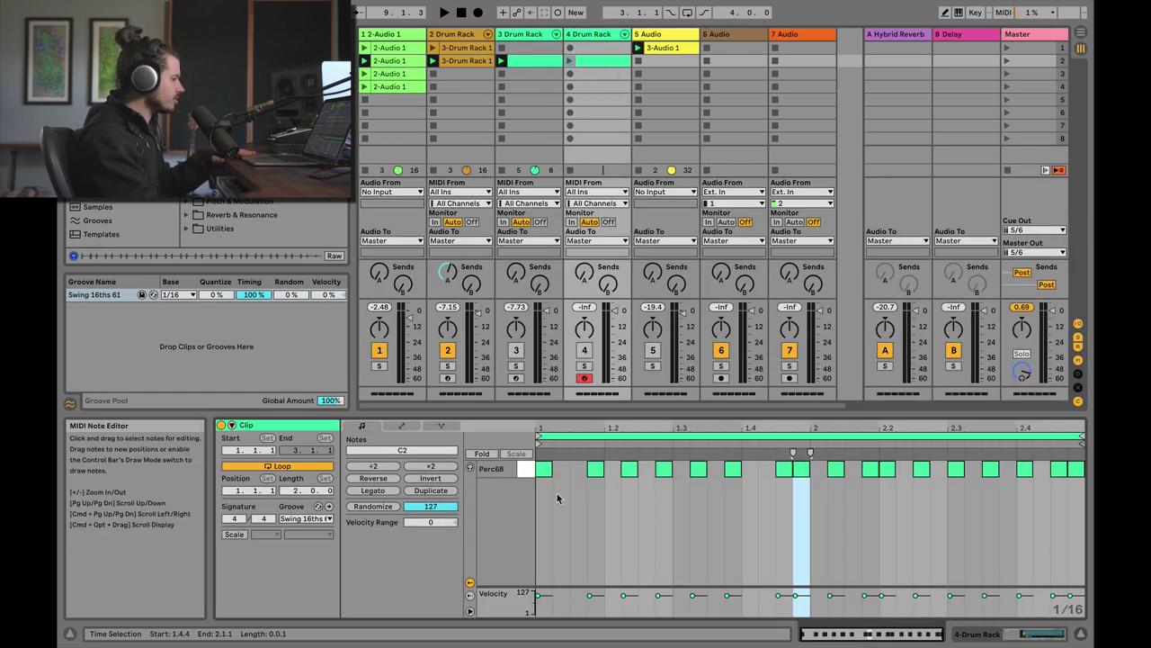
left_click(545, 498)
left_click_drag(546, 498, 1093, 465)
left_click_drag(802, 471, 814, 470)
Vary the copied pattern by moving single notes one sixteenth, to 1.2.2, 1.4.2, 2.1.2, 2.2.3 and 2.4.1.
left_click(690, 513)
left_click(642, 470)
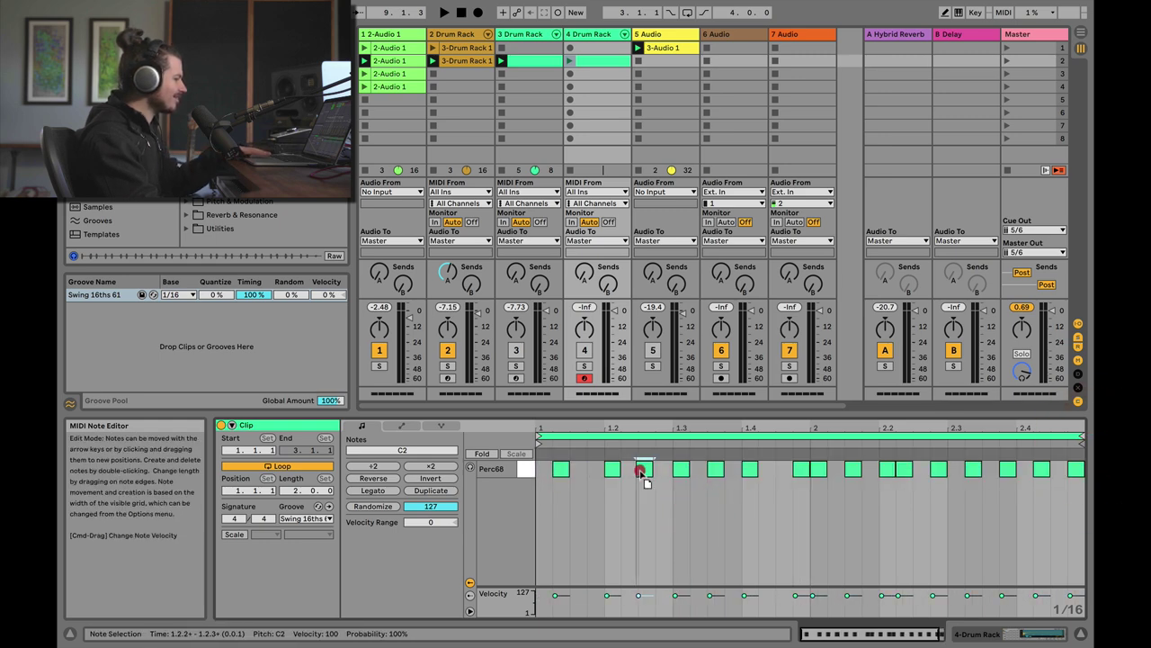
left_click(750, 470)
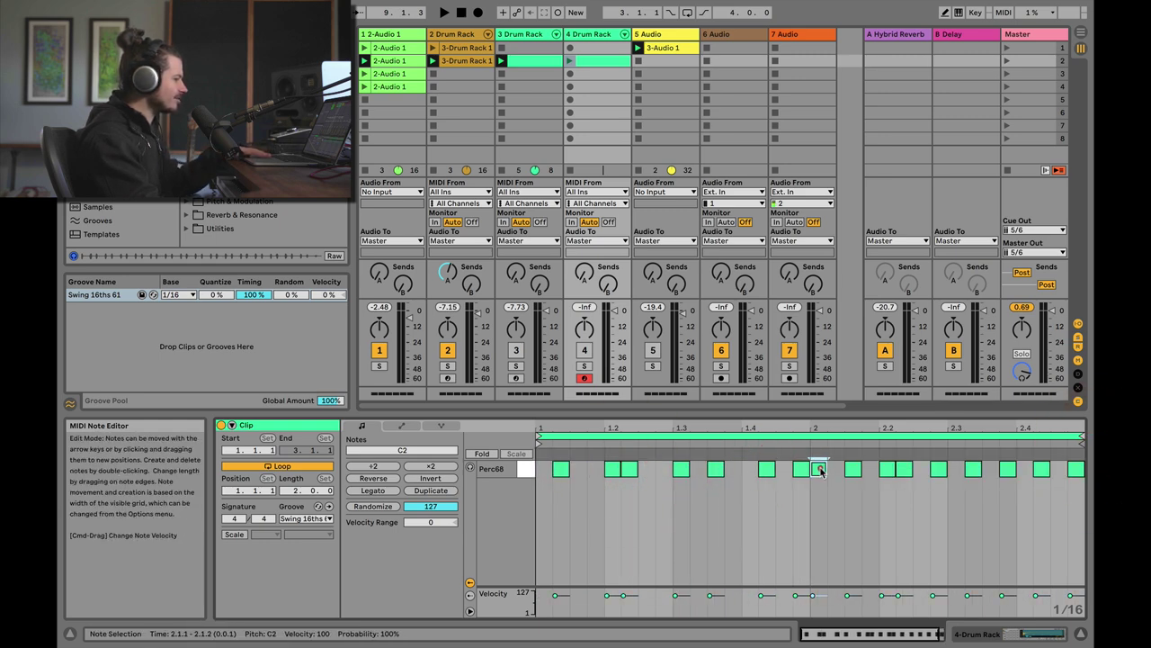
left_click_drag(919, 475, 1023, 478)
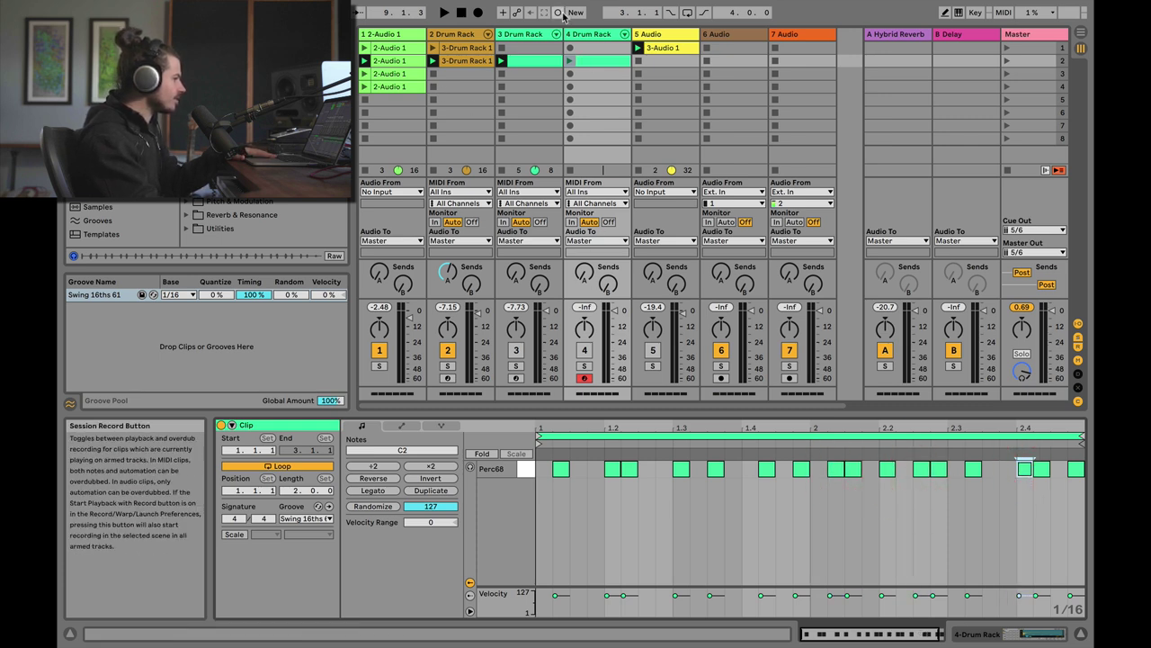
Enable the sidechain on the second chain's Gate on track 1, taking its audio from 4-Drum Rack.
left_click(582, 34)
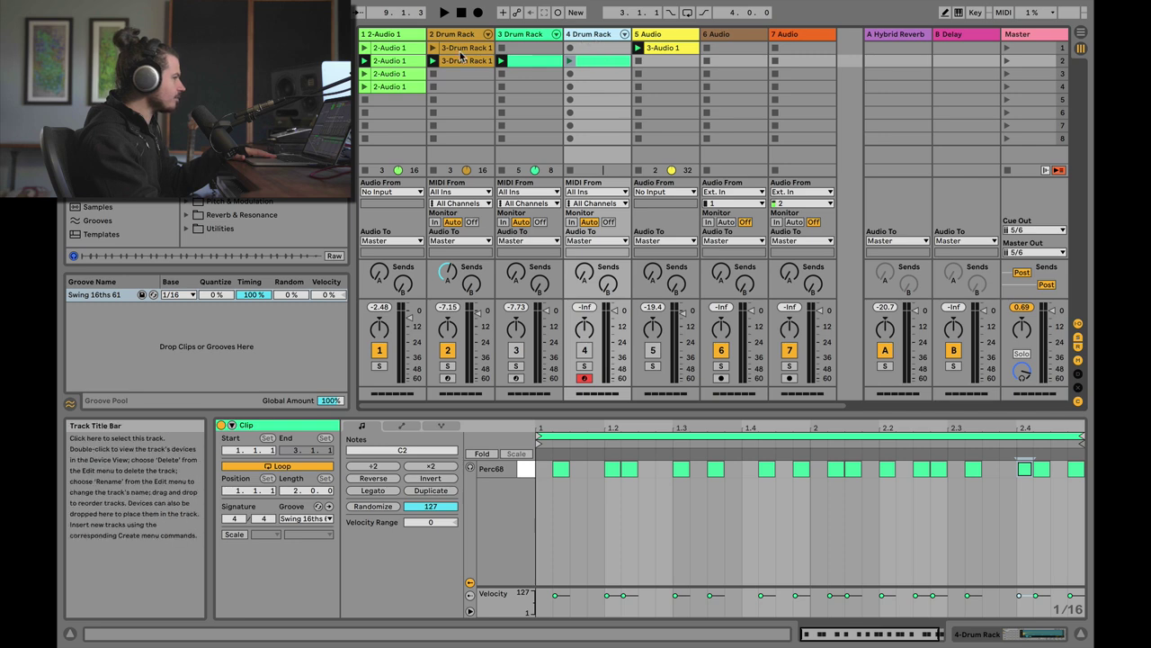
double_click(387, 33)
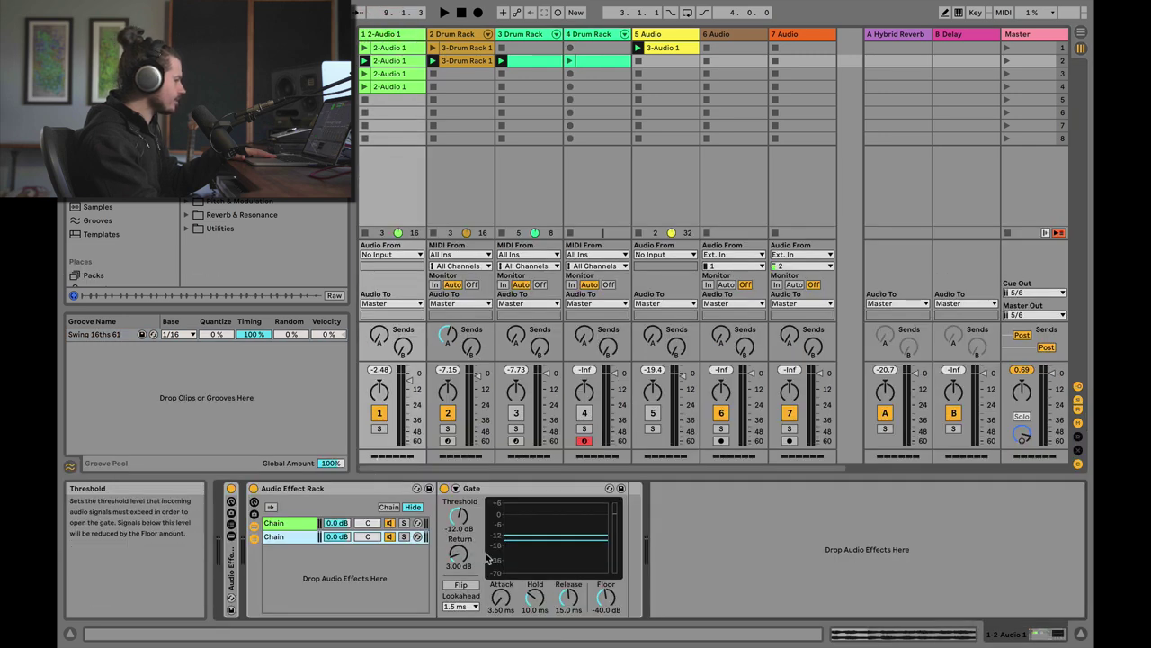
left_click(455, 488)
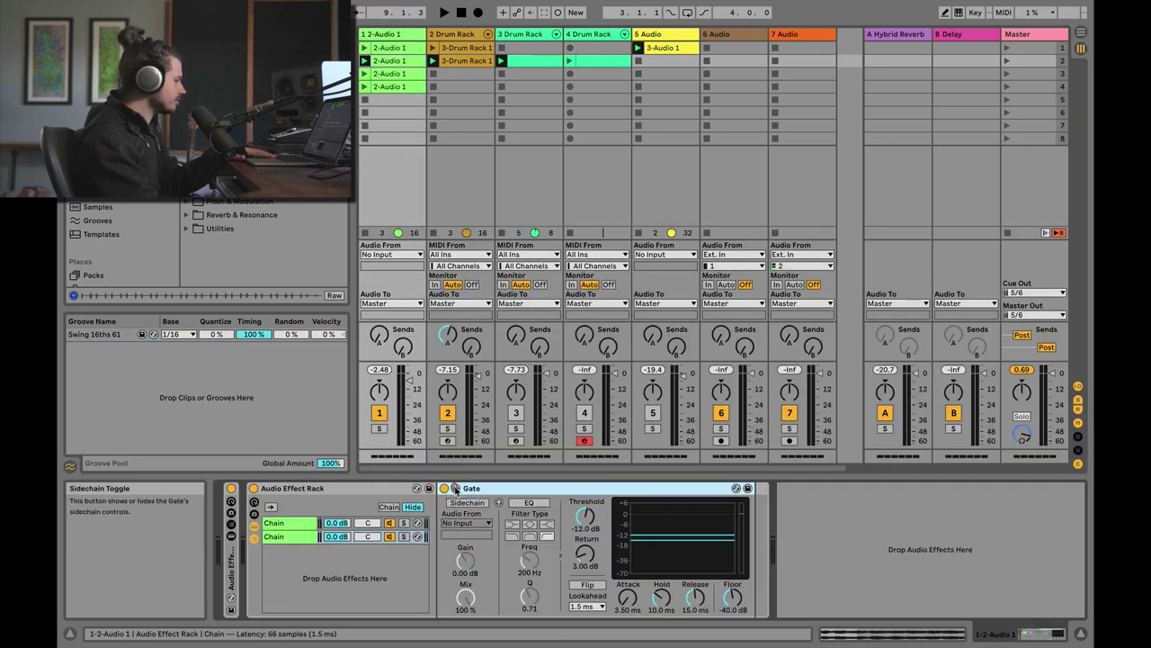
left_click(467, 523)
left_click(470, 436)
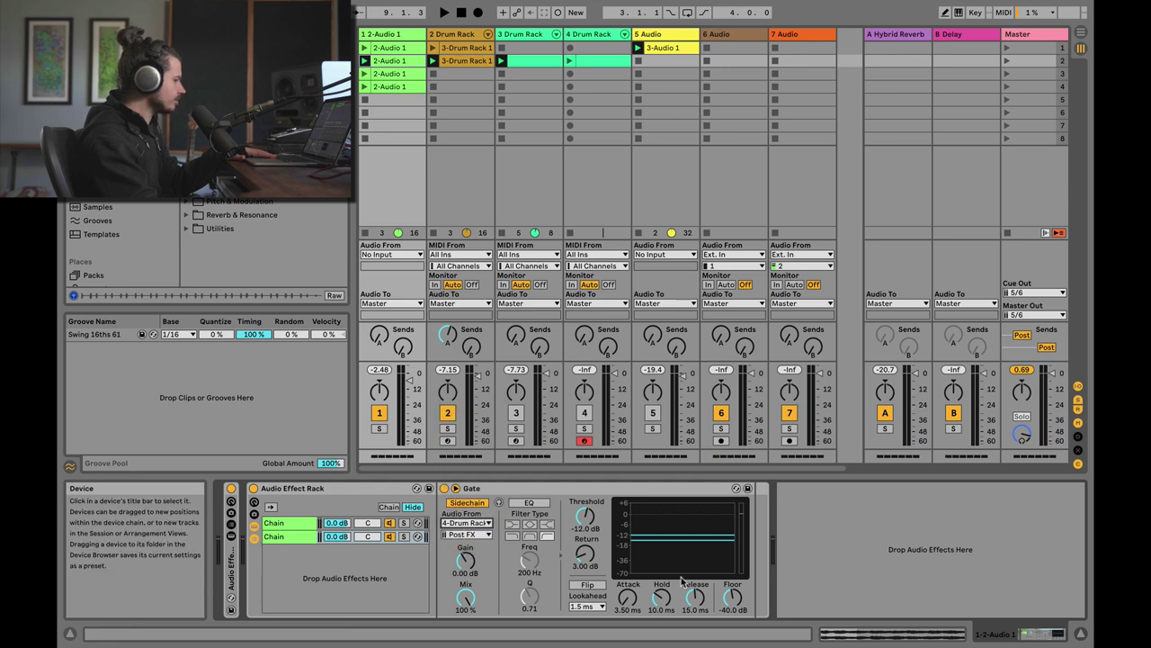
Pan the rack's first chain to 30L and the second chain to 28R.
left_click(284, 522)
left_click_drag(368, 522, 370, 528)
left_click_drag(369, 537, 369, 535)
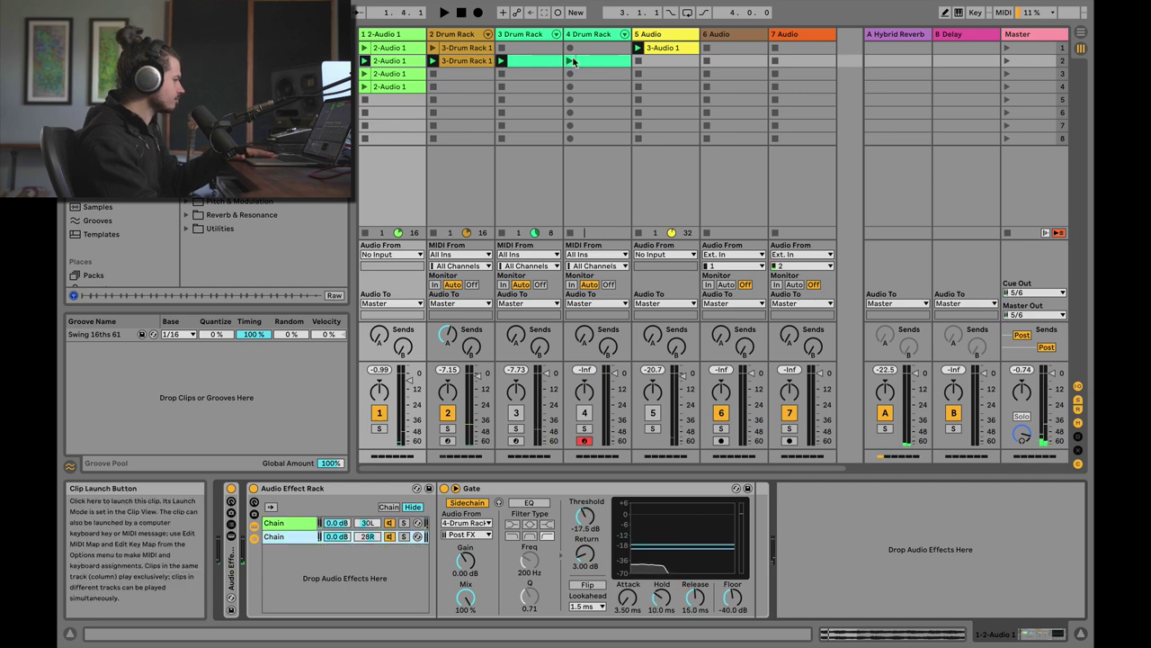
Launch track 4's percussion clip and set the second chain's Gate Release to 50.2 ms and Floor to -50.0 dB.
left_click(571, 61)
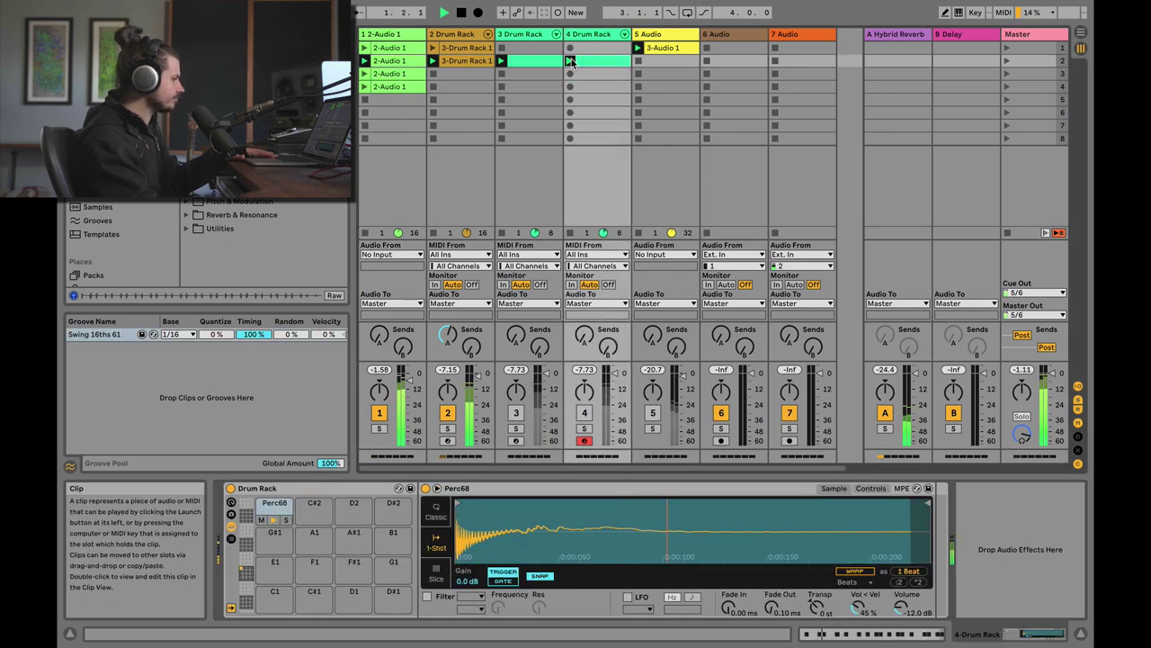
left_click(575, 35)
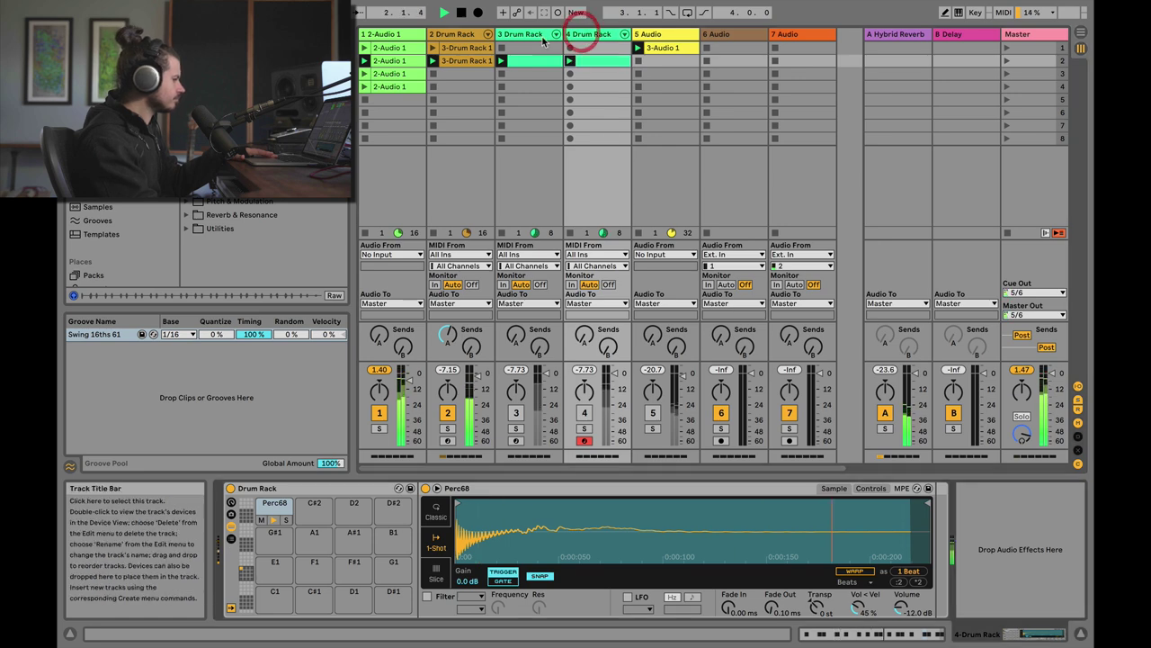
left_click(401, 33)
left_click_drag(695, 596, 733, 600)
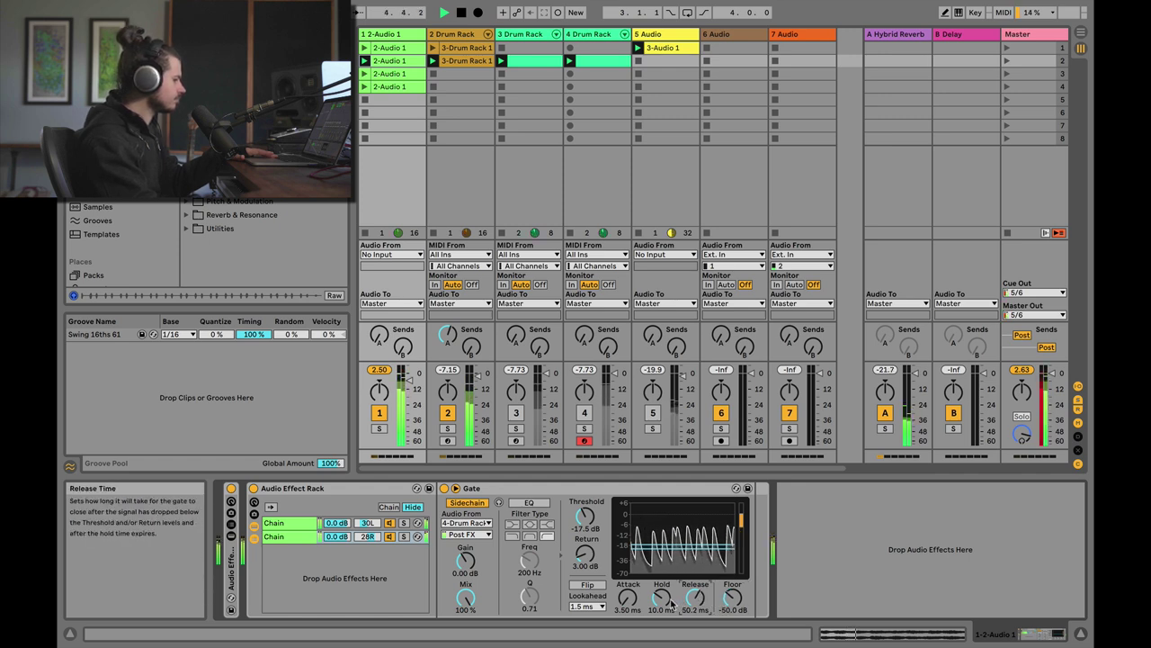